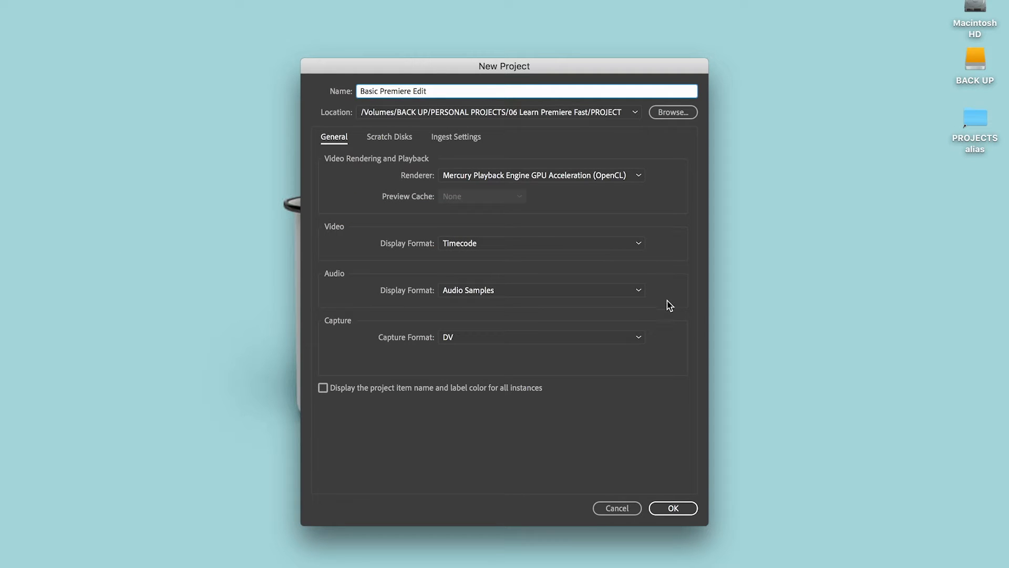
Create the project Basic Premiere Edit in the PROJECT folder inside 06 Learn Premiere Fast, keeping the default general settings
click(672, 113)
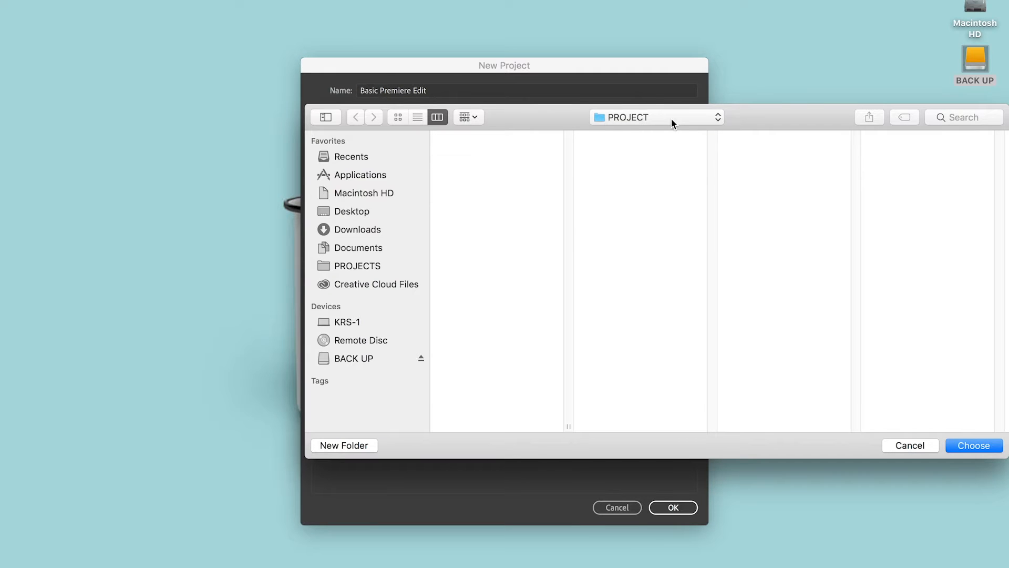
click(671, 118)
click(669, 117)
click(980, 447)
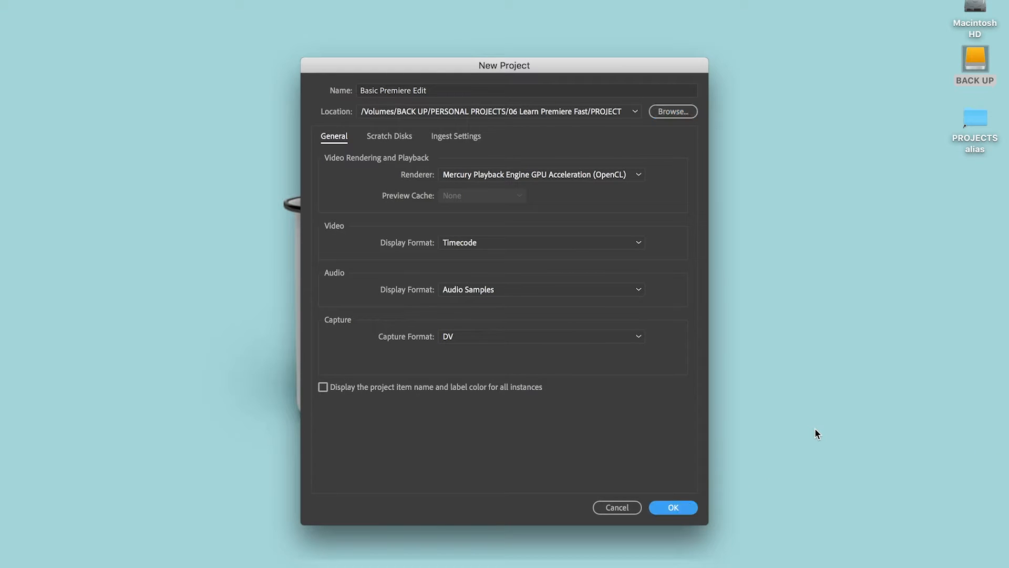
key(Return)
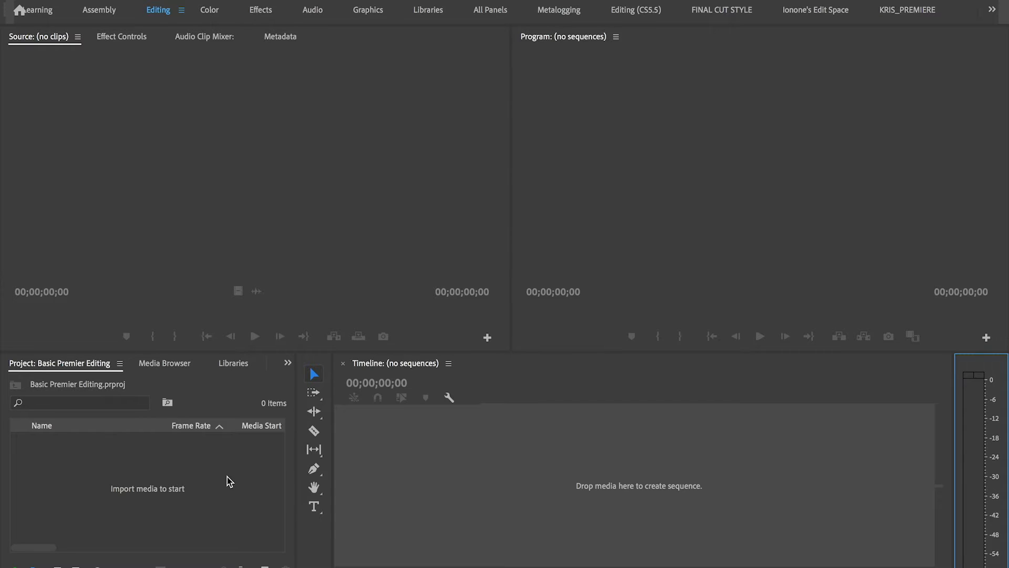
Import the clips C0001.MP4, C0002.MP4, C0151.MP4 and C0154.MP4 from the ASSETS folder
click(98, 8)
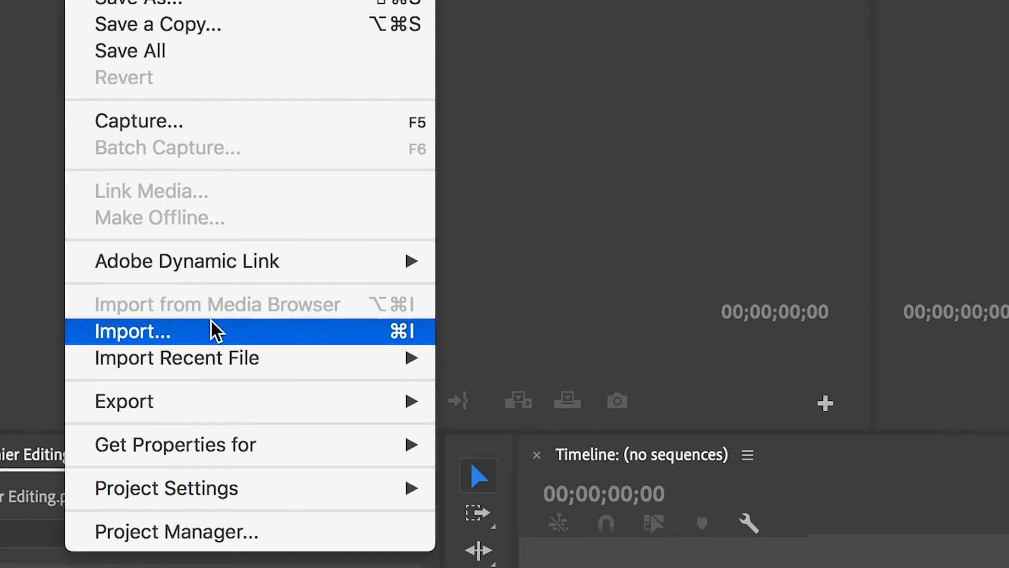
click(211, 323)
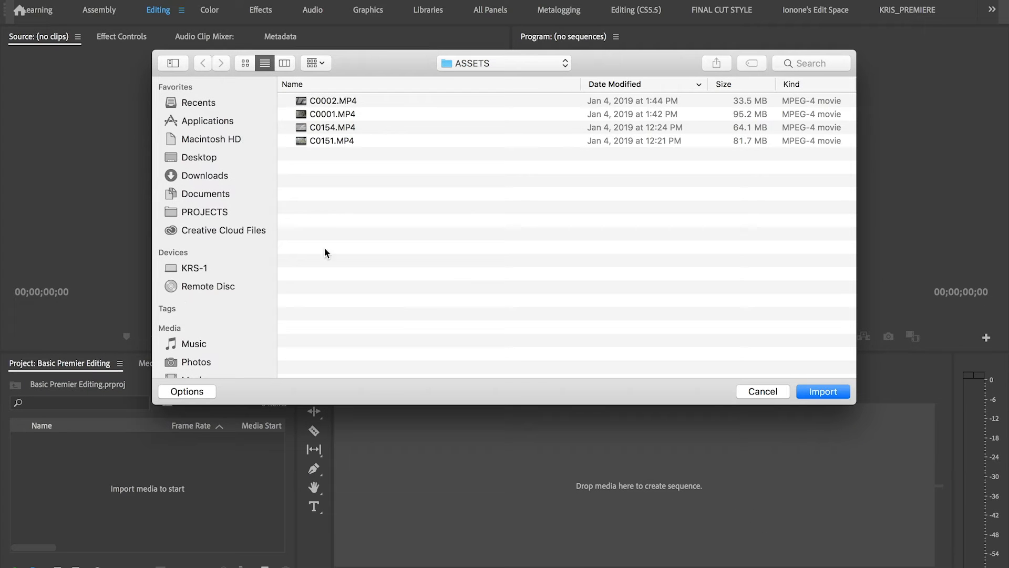
click(326, 84)
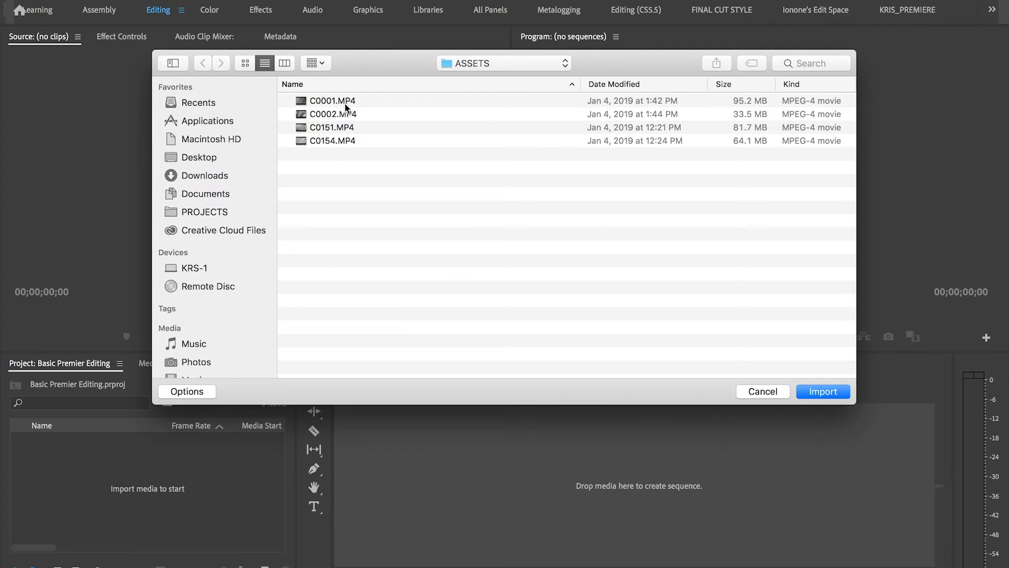
click(346, 101)
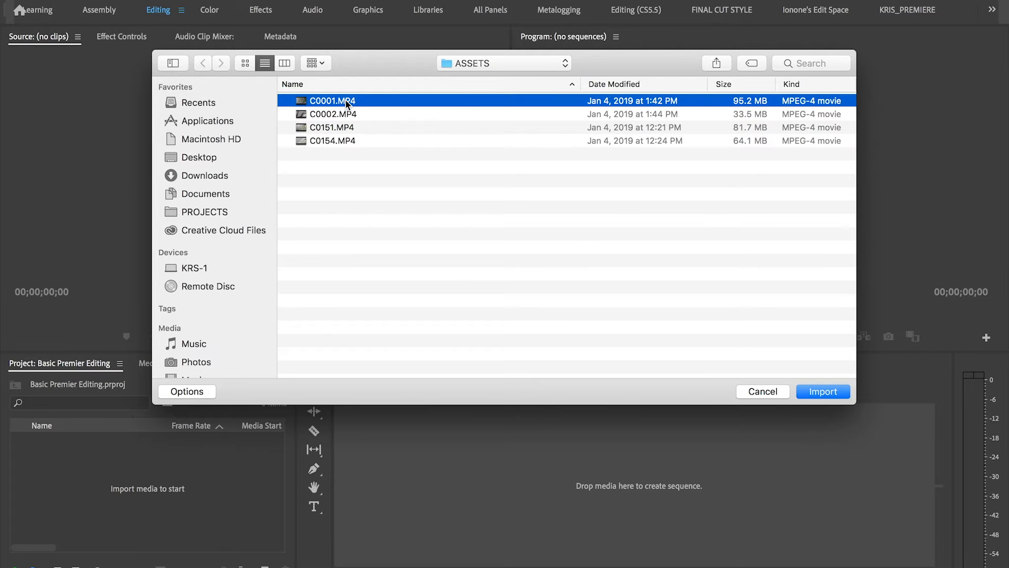
drag(377, 233, 351, 99)
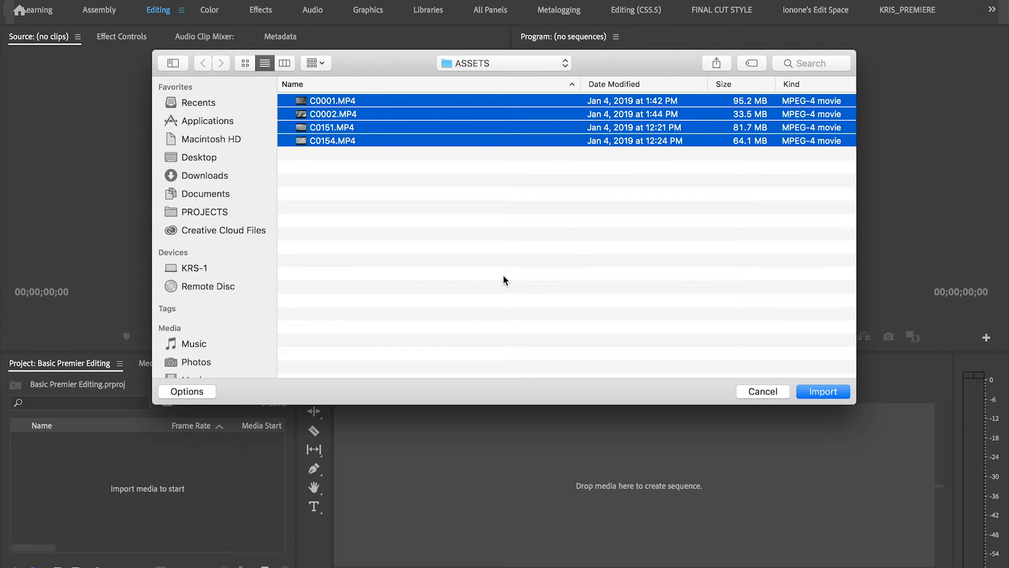
click(837, 393)
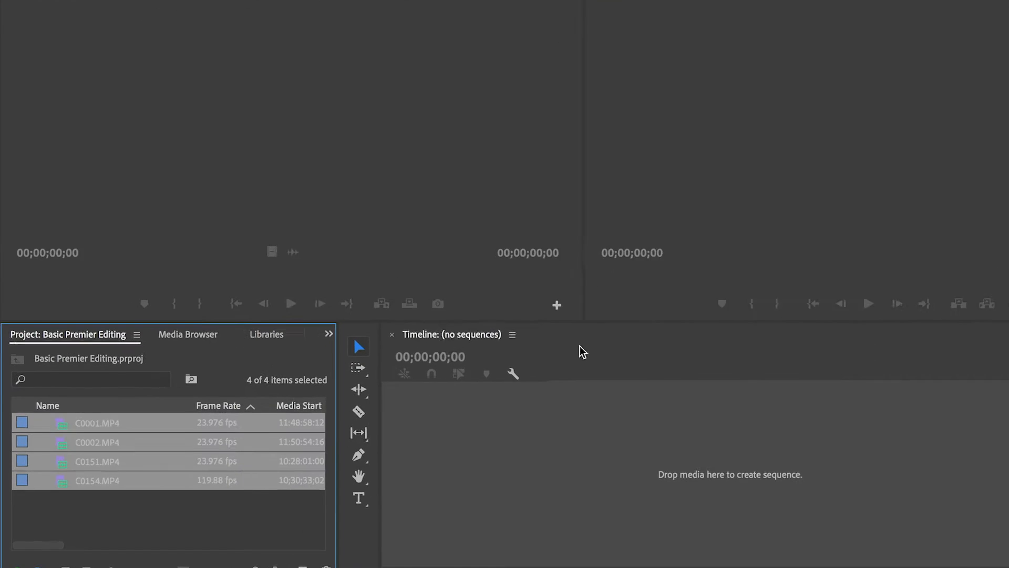
click(258, 494)
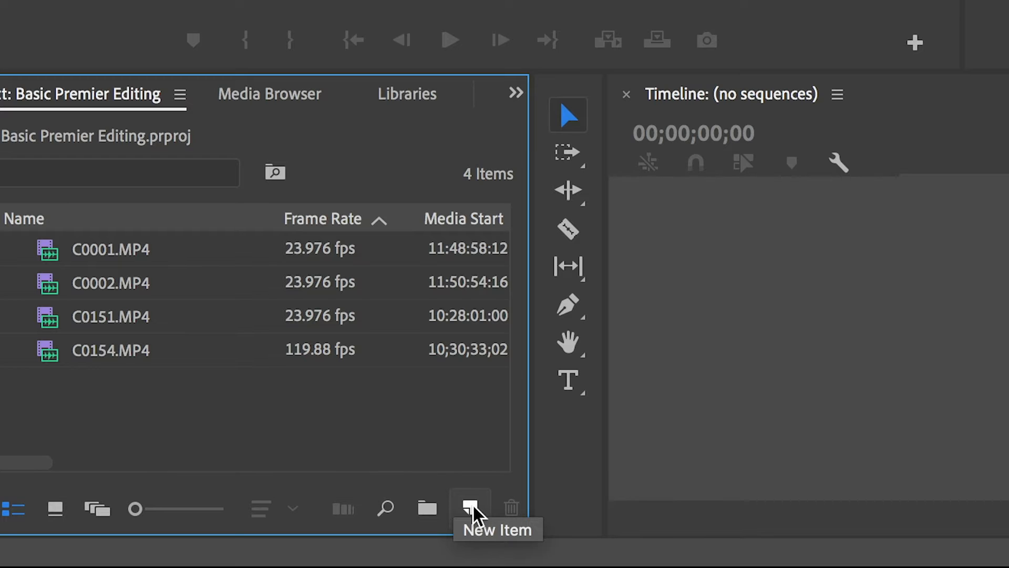
Create a new sequence with the Digital SLR preset DSLR 1080p24
click(470, 507)
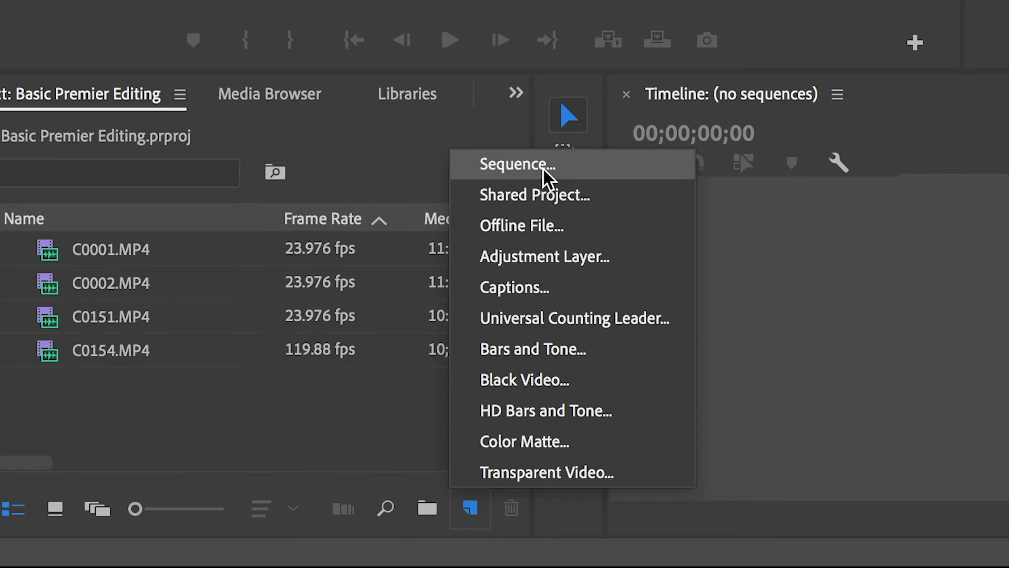
click(543, 167)
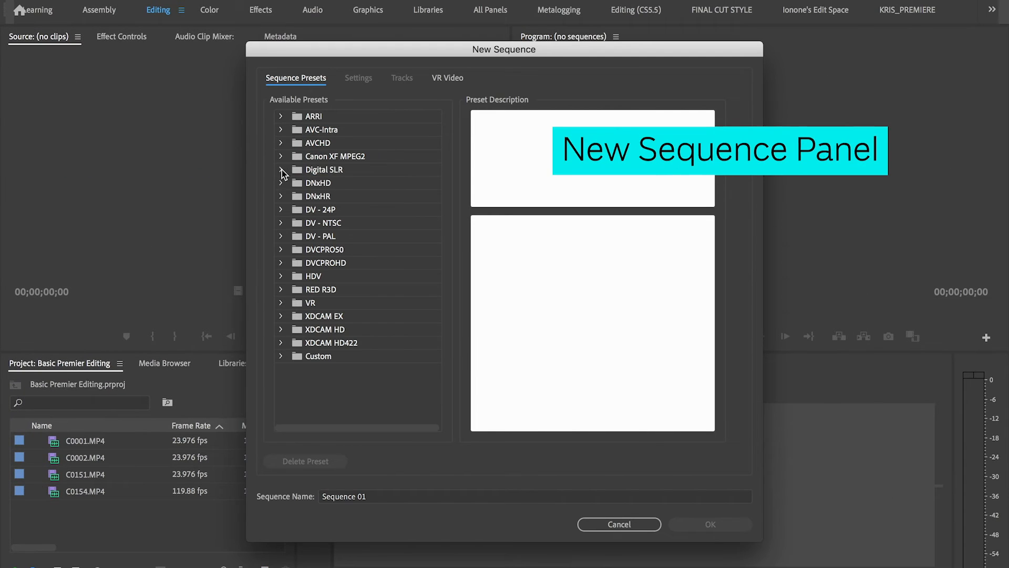
click(281, 169)
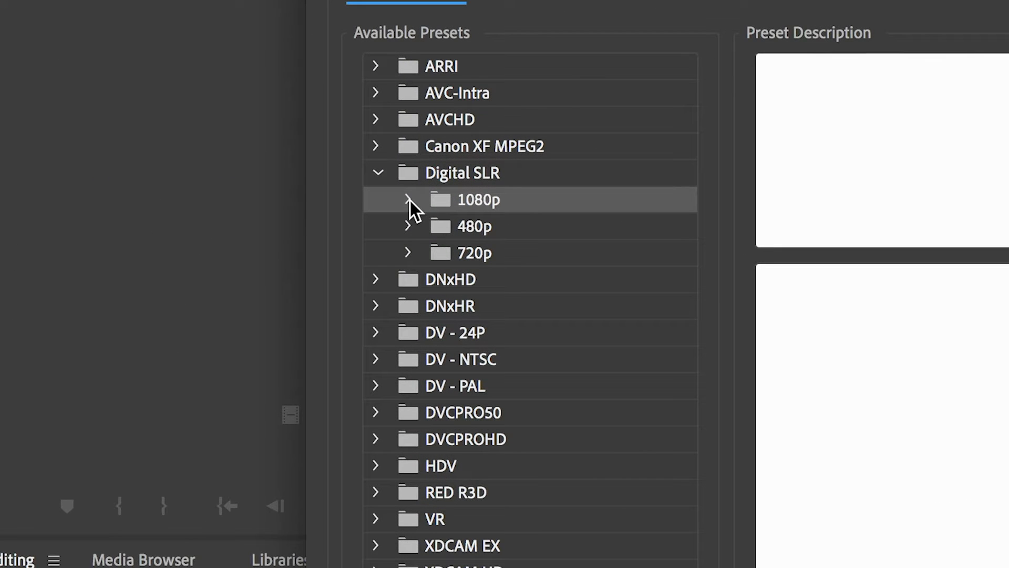
click(407, 200)
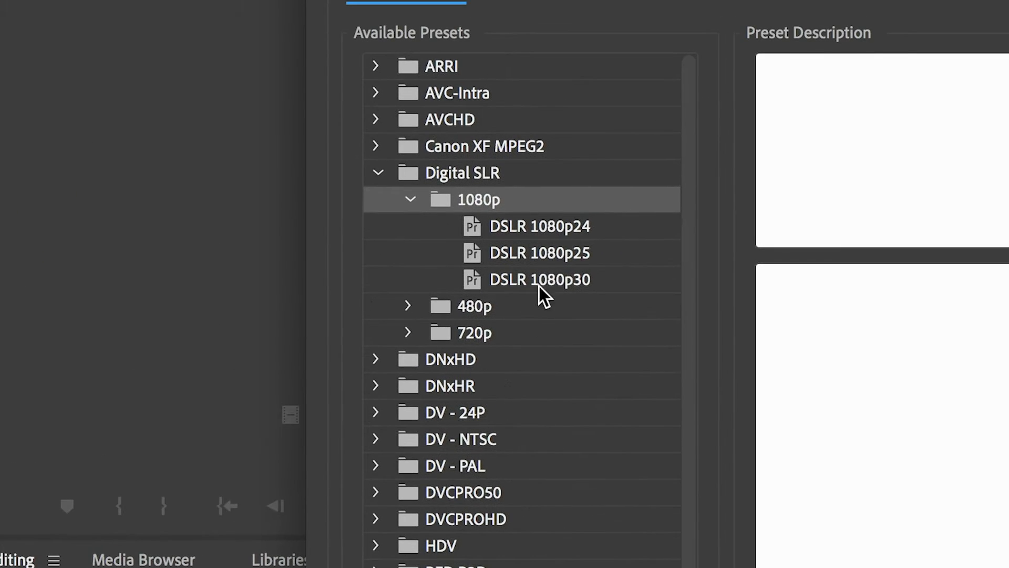
click(551, 229)
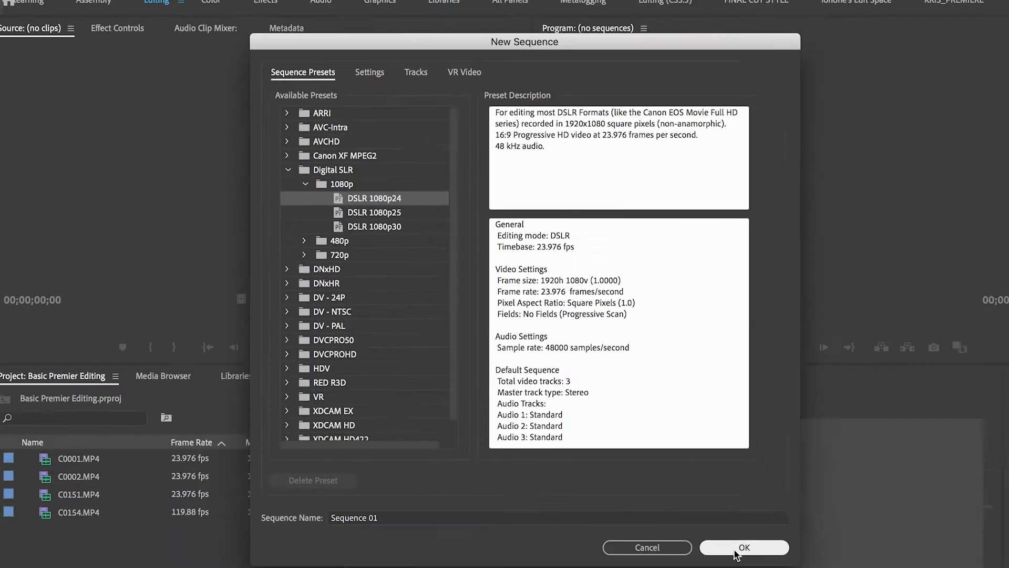
click(736, 551)
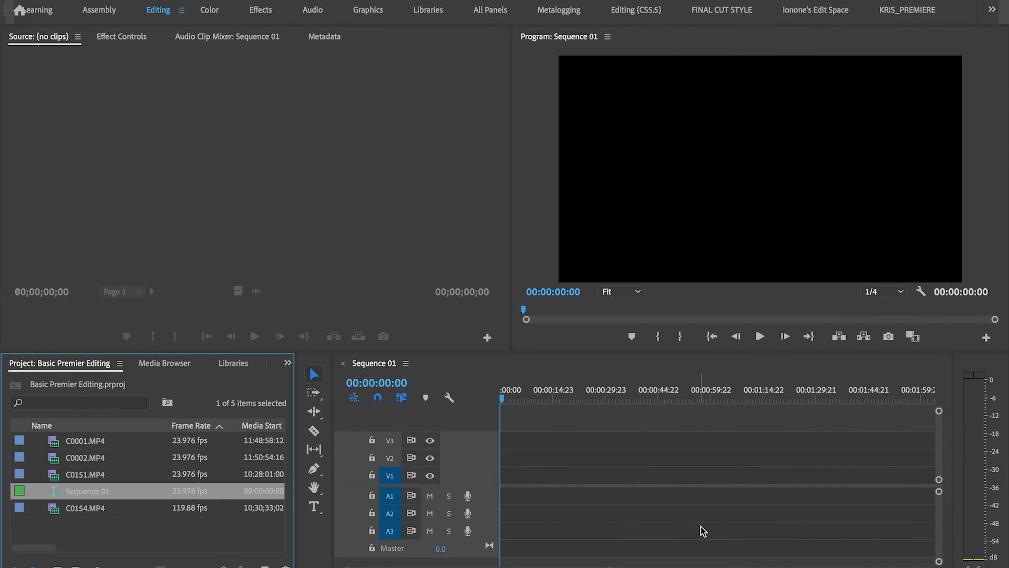
Rename the new sequence Basic Edit in the project's item list
click(152, 541)
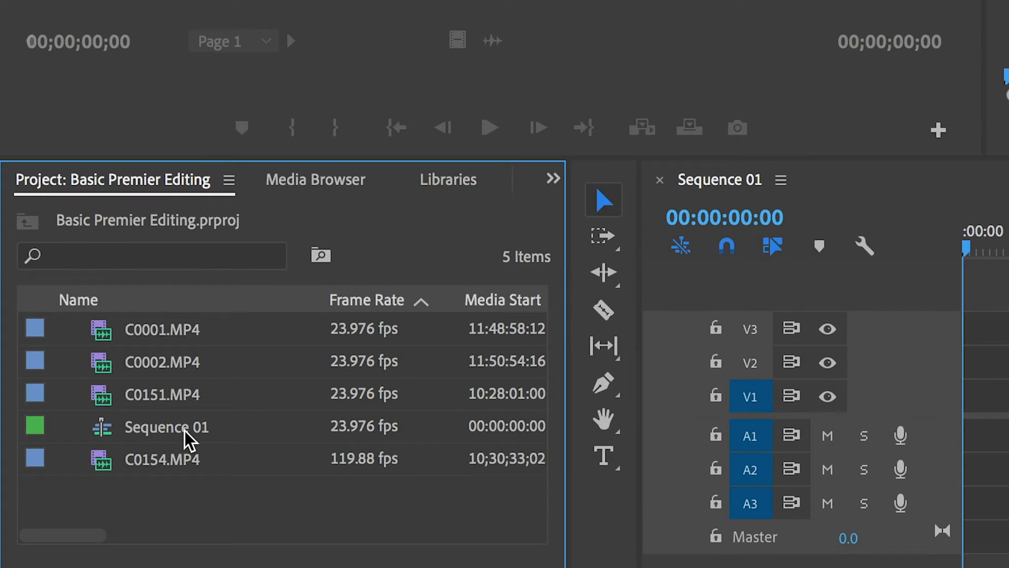
click(180, 437)
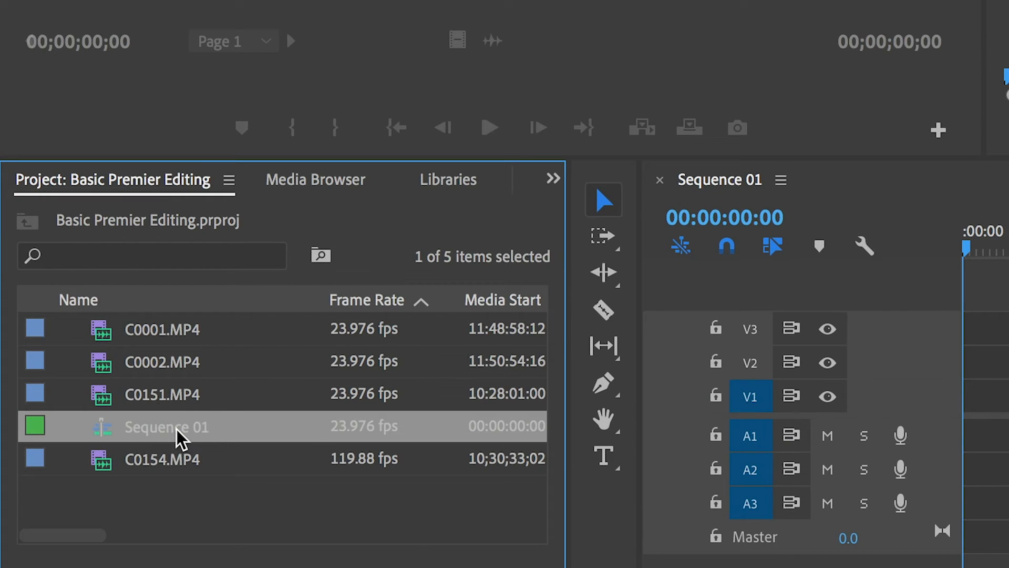
click(177, 429)
text(B)
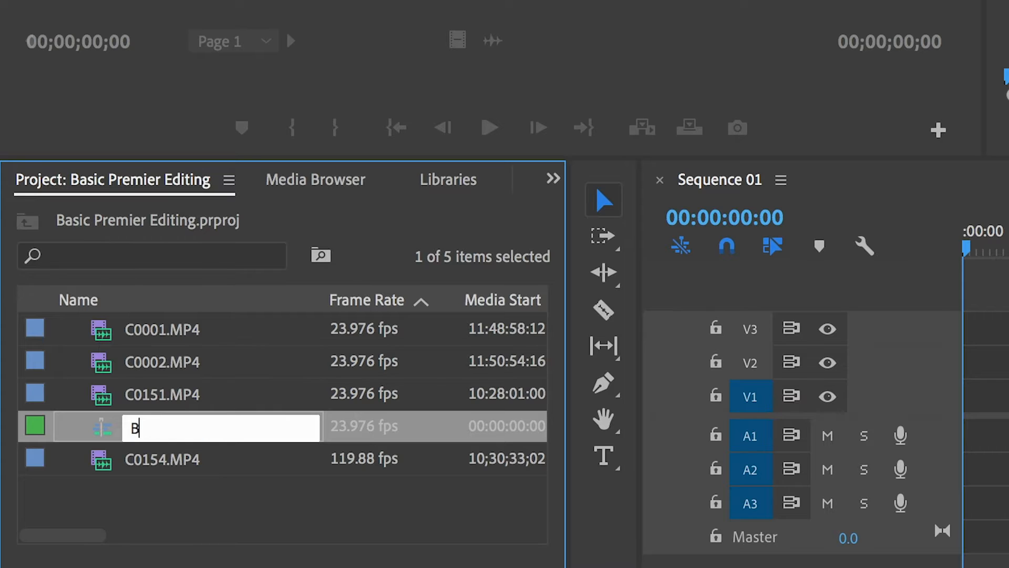
text(asic Prem)
key(BackSpace)
key(BackSpace)
key(BackSpace)
text(Edit)
click(252, 497)
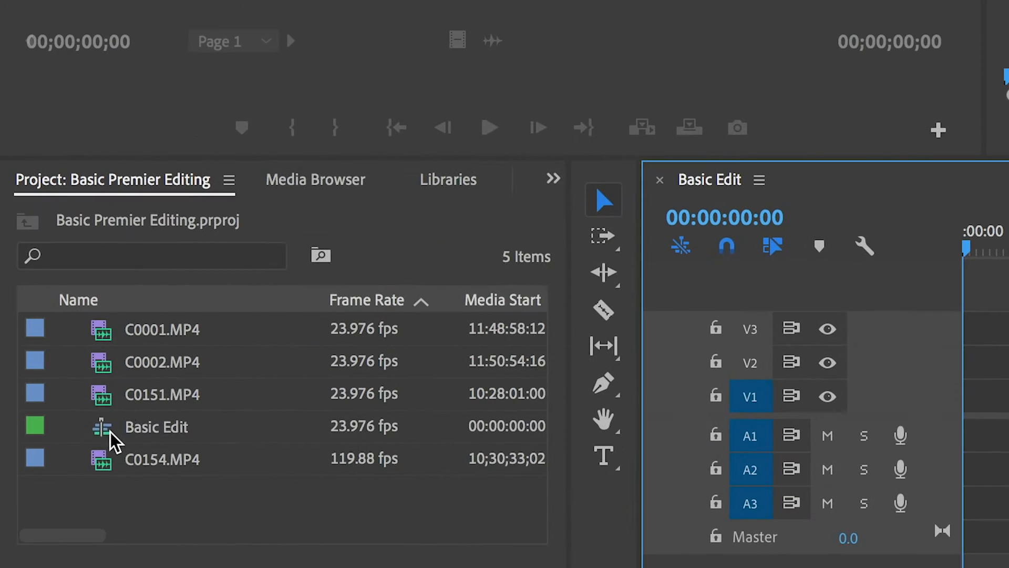
click(105, 433)
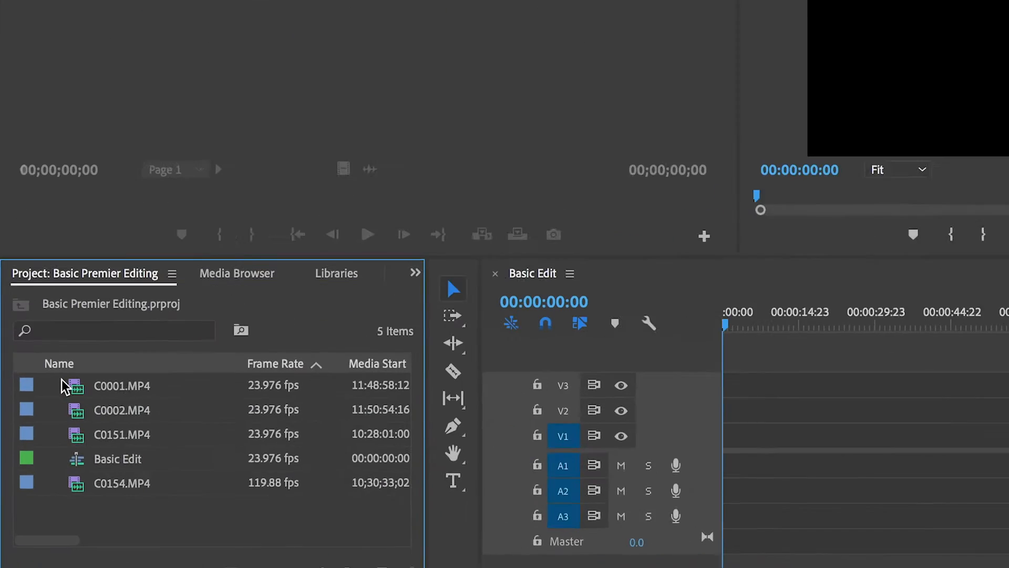
Open C0001.MP4 for source preview and mark its In point at 11:49:01:14
double_click(87, 370)
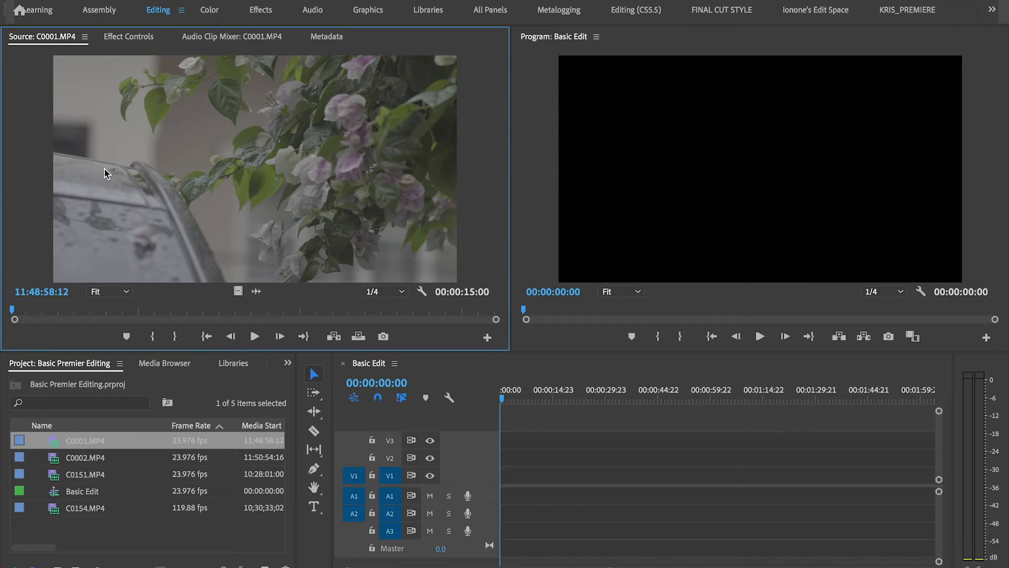
click(255, 336)
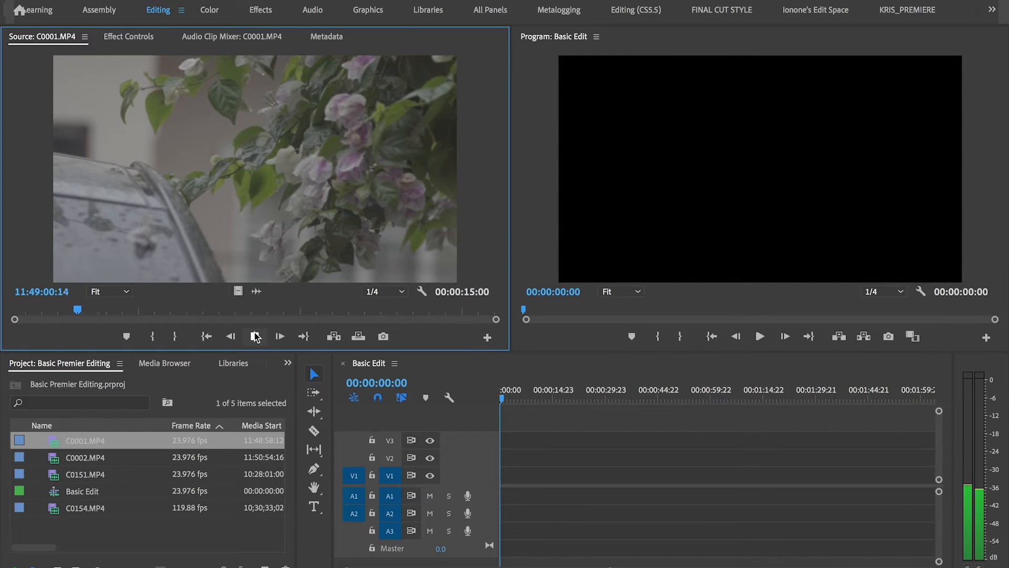
click(255, 336)
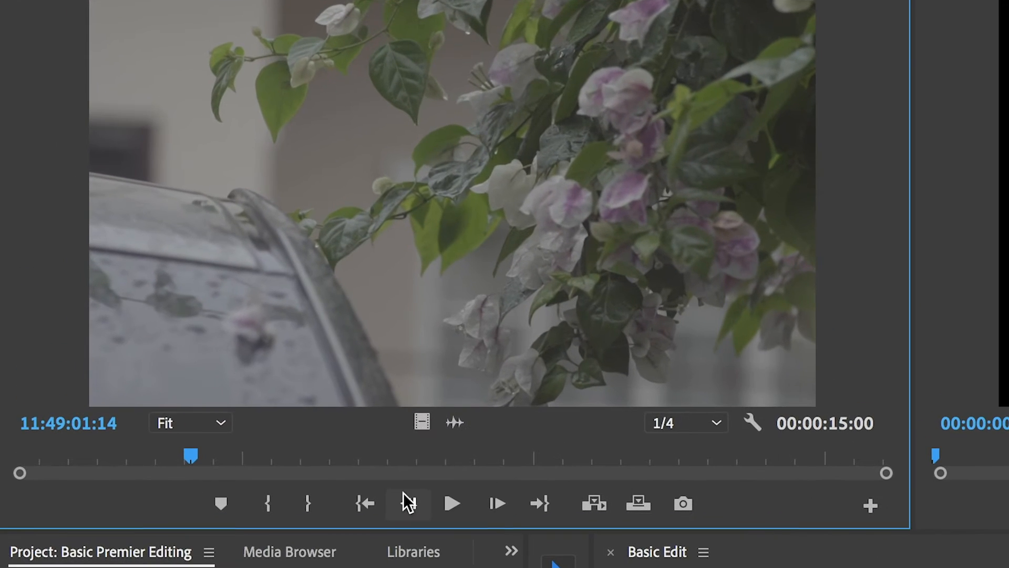
click(270, 505)
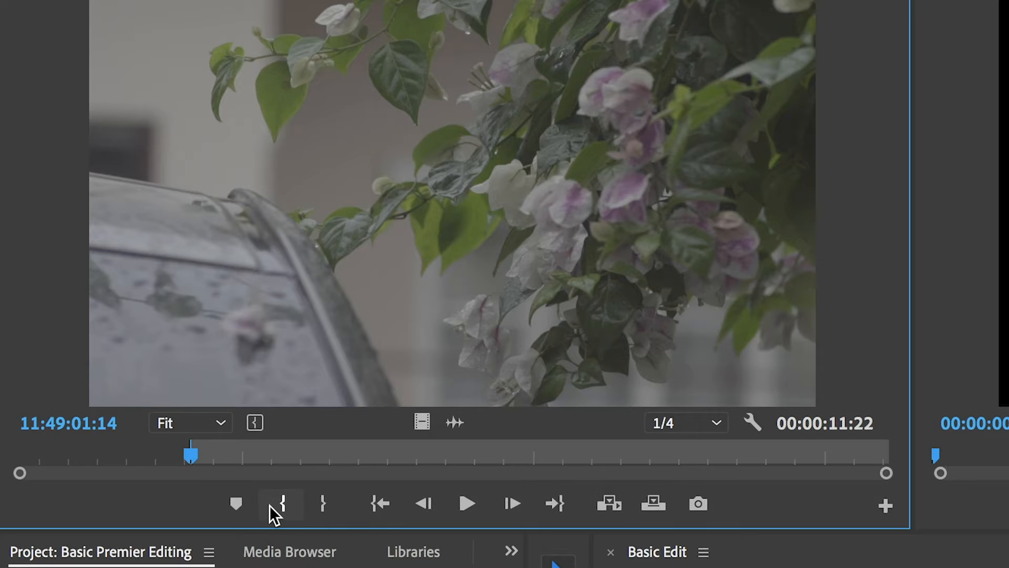
Mark the Out point of C0001.MP4 at 11:49:07:07 and place the trimmed clip at the start of tracks V1 and A1
click(471, 500)
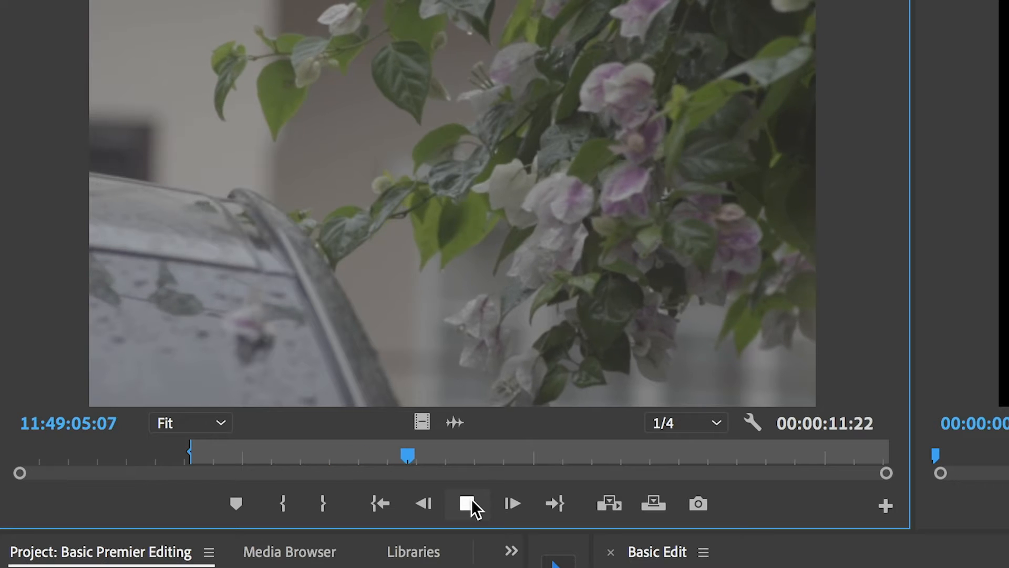
click(472, 500)
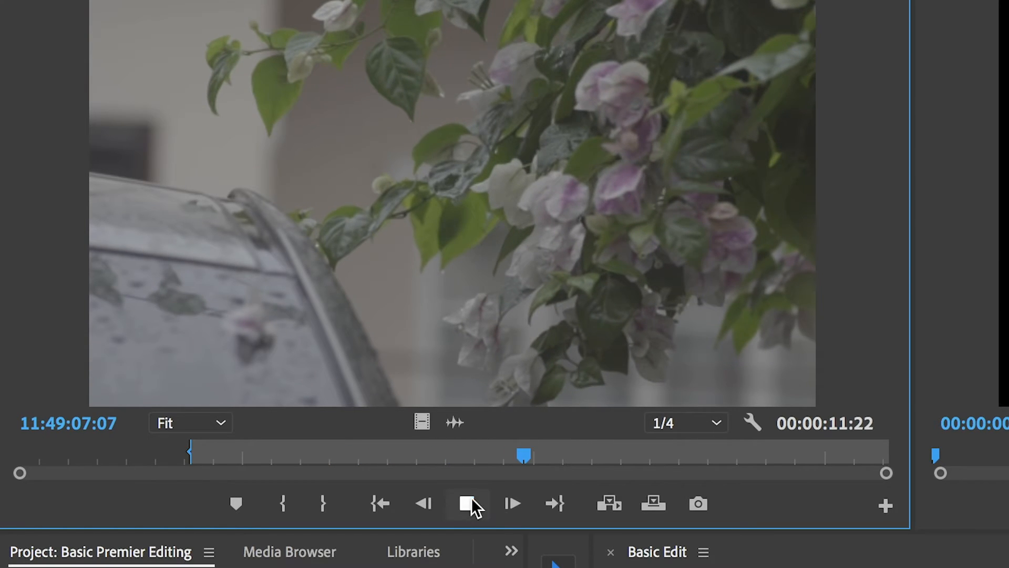
click(327, 503)
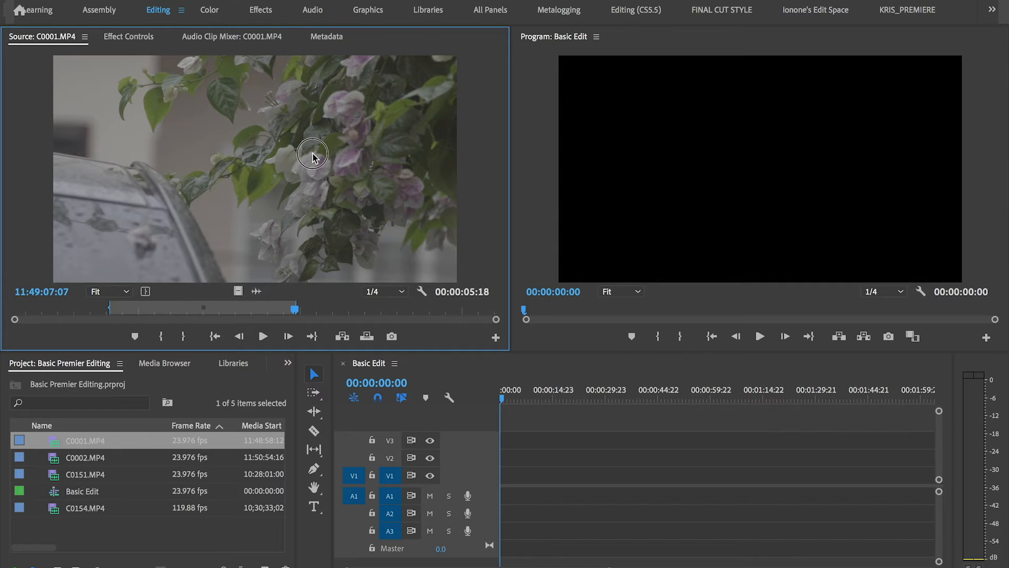
drag(560, 185, 838, 502)
drag(469, 335, 505, 478)
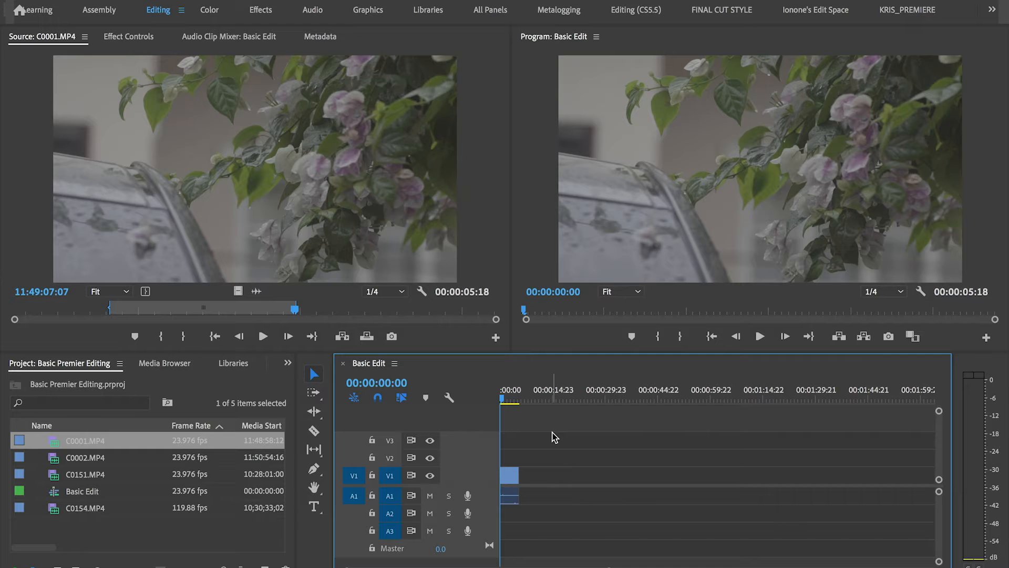
Mark a section of C0002.MP4 about 3 seconds long and place it directly after the first clip on V1
double_click(86, 457)
drag(24, 311, 89, 311)
click(161, 337)
click(263, 337)
click(182, 337)
drag(255, 178, 524, 478)
Mark a section of C0151.MP4 starting at 10:28:02:16, about 4.5 seconds long, and append it after the second clip on V1
double_click(85, 474)
click(156, 339)
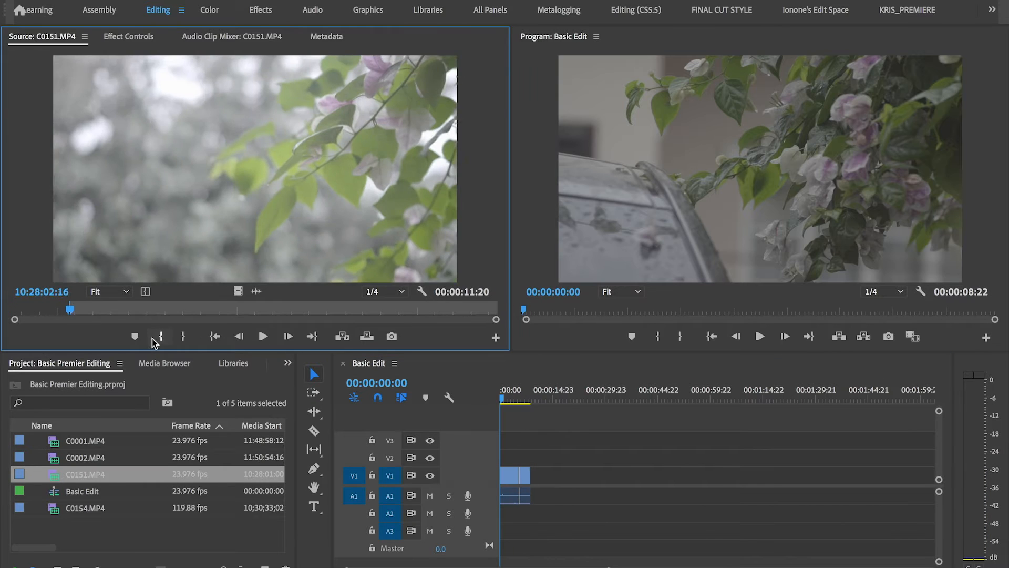
click(263, 337)
click(263, 337)
click(183, 337)
drag(255, 178, 536, 477)
Mark a section of C0154.MP4 ending at 10;30;39;18 and append it after the third clip on V1
double_click(83, 510)
double_click(85, 474)
double_click(85, 508)
click(160, 340)
click(263, 337)
click(263, 337)
click(183, 337)
drag(255, 178, 549, 476)
Play the assembled four-clip sequence from its beginning with the timeline enlarged so each clip's name is readable
key(Down)
key(Down)
key(Down)
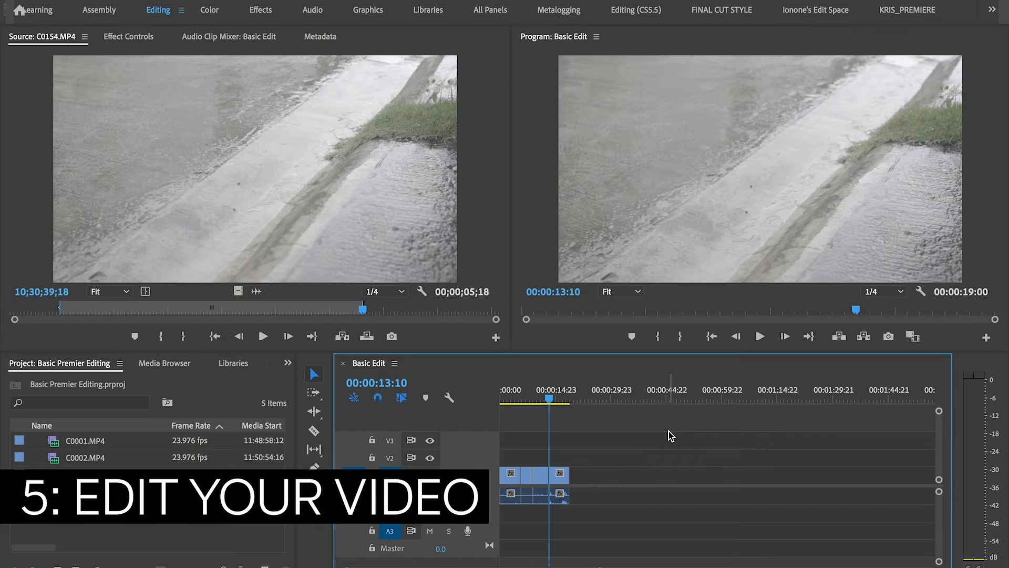
key(Home)
click(524, 437)
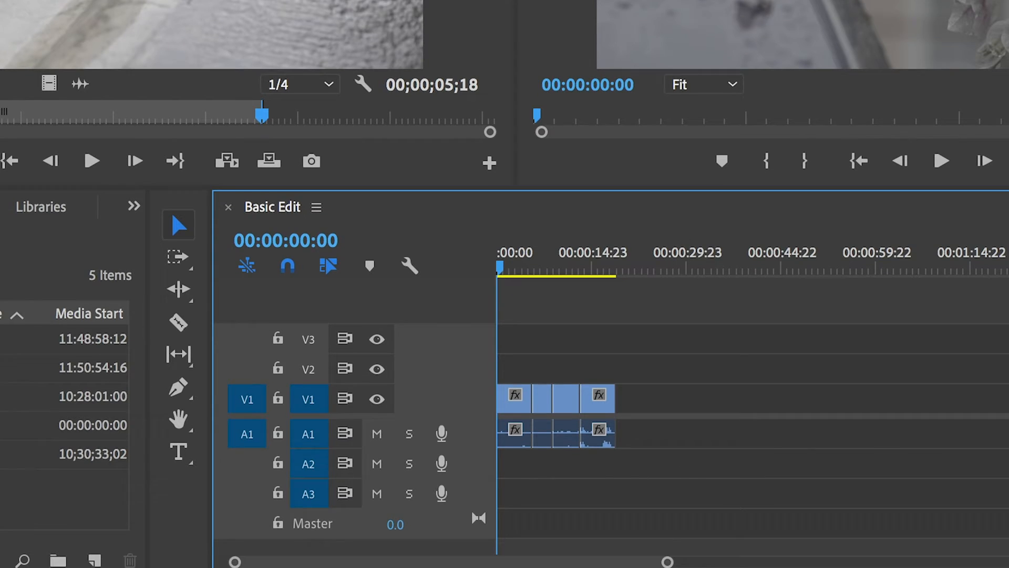
drag(571, 518, 495, 517)
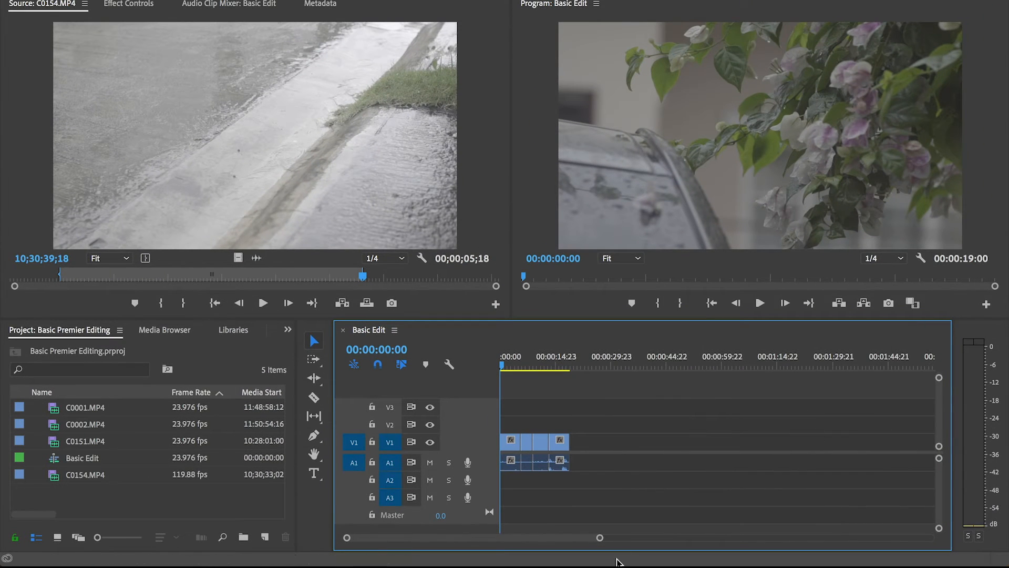
drag(599, 537, 640, 528)
drag(538, 363, 503, 367)
key(space)
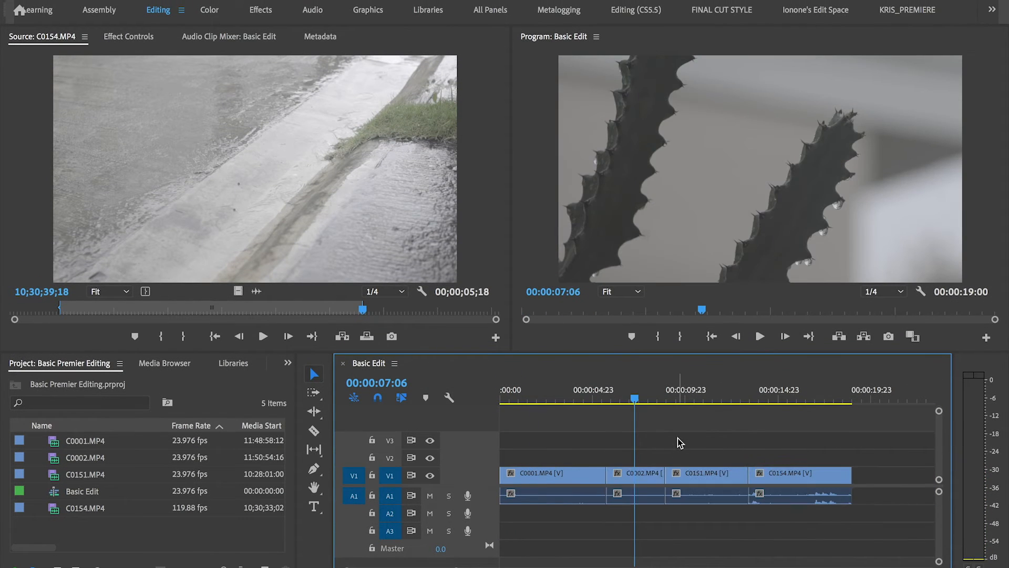
Shift C0002.MP4 and the C0151.MP4 and C0154.MP4 pair along V1, leaving gaps of about 1.5 seconds before each, and play from the start
drag(645, 452, 778, 523)
mouse_move(655, 479)
mouse_down()
mouse_move(701, 478)
mouse_move(662, 474)
mouse_up()
click(700, 442)
key(Home)
key(space)
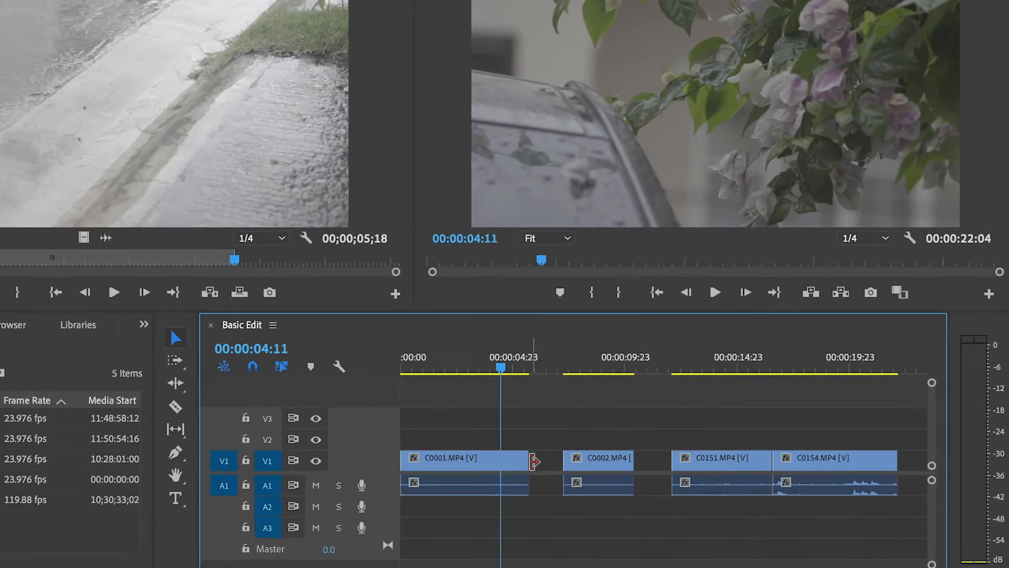
Trim C0001.MP4 on V1 to start at 00:00:00:20 and end at 00:00:04:11, and play the trimmed clip
click(526, 461)
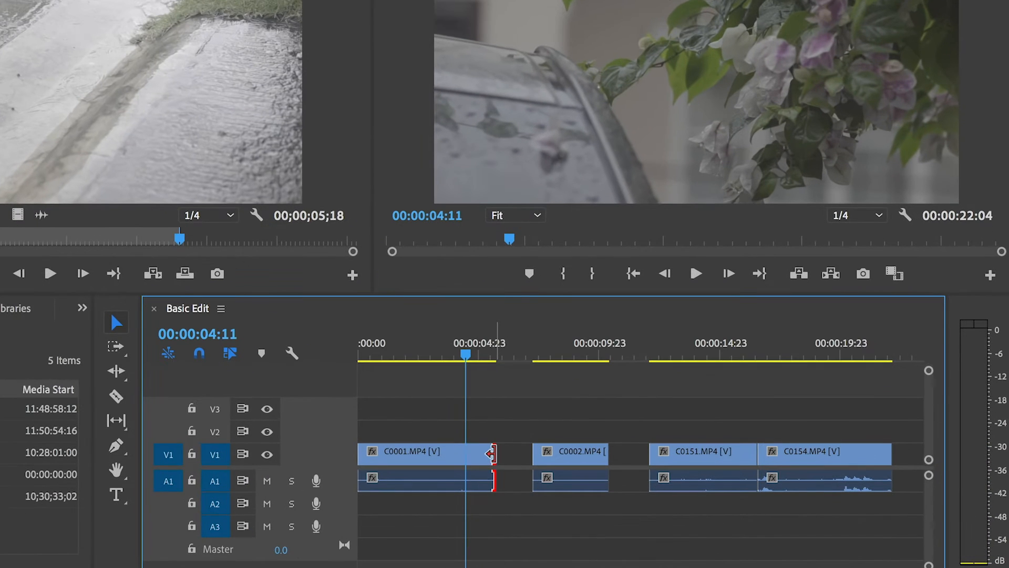
click(494, 455)
drag(488, 457, 463, 457)
drag(432, 363, 379, 366)
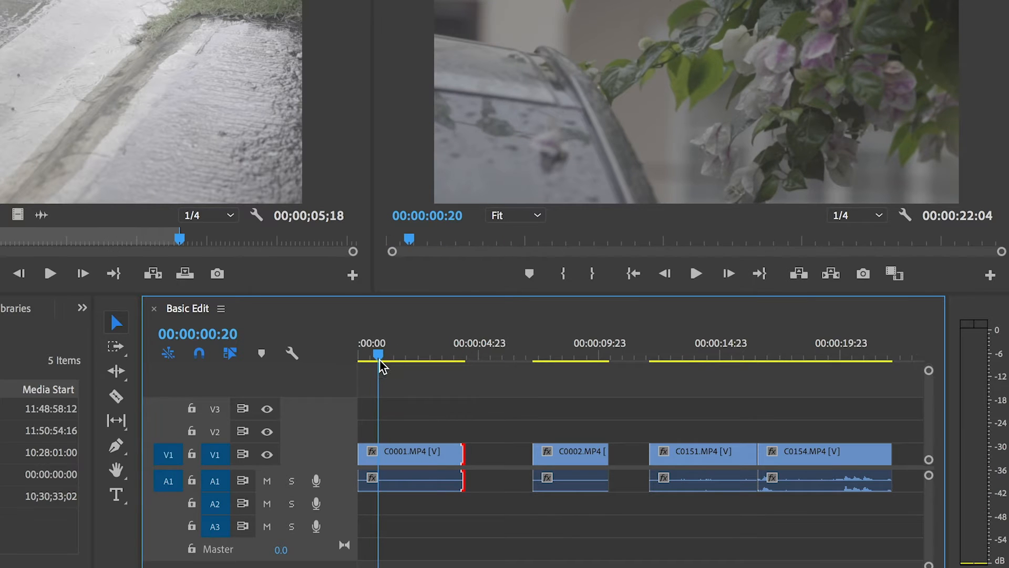
drag(364, 450, 378, 452)
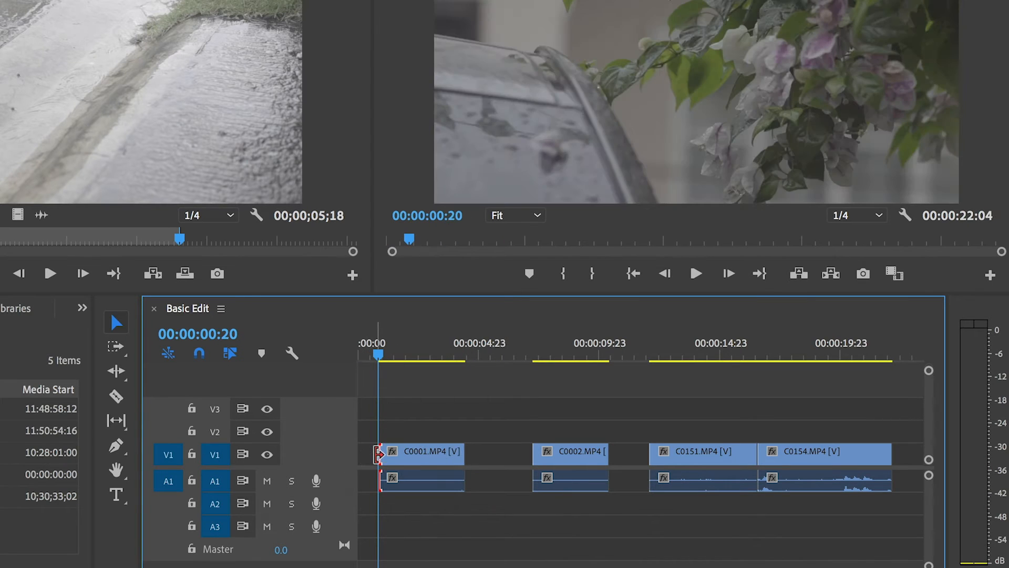
click(421, 452)
key(space)
Extend the start of C0002.MP4 and move the clip on V1 directly against the end of C0001.MP4
click(549, 453)
click(535, 356)
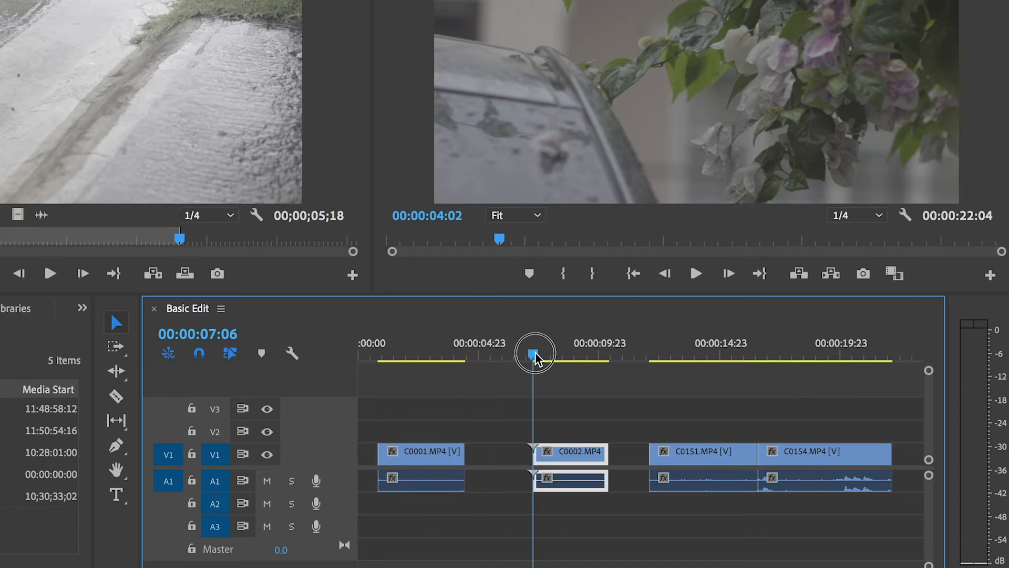
drag(536, 459, 502, 460)
click(440, 352)
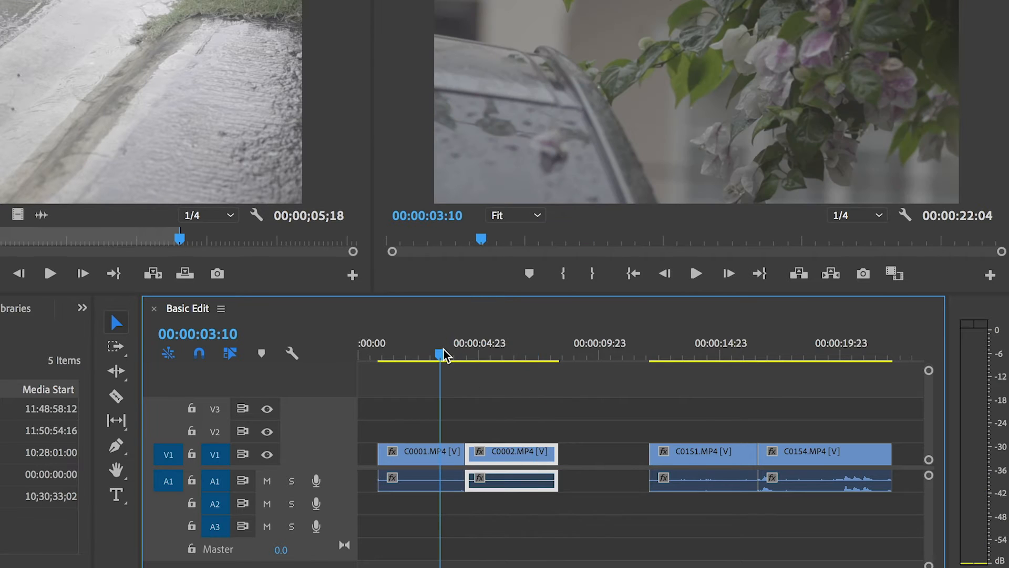
Butt C0151.MP4 against C0002.MP4 and C0154.MP4 against C0151.MP4, and shift the gapless four-clip row to the sequence start
drag(654, 475, 565, 475)
drag(778, 453, 687, 453)
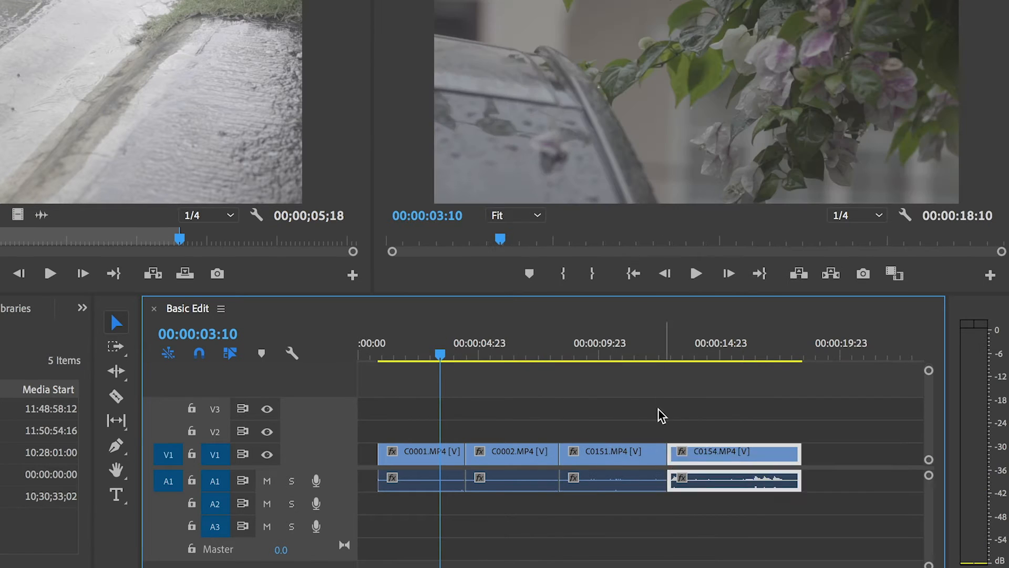
click(354, 349)
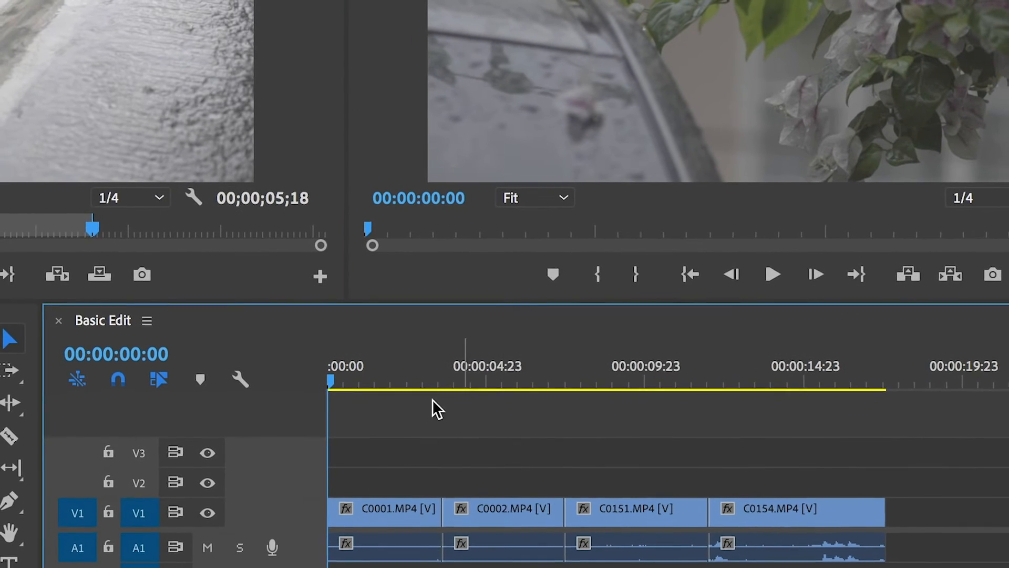
Scrub across the closed-up clips and play the sequence from its beginning into C0154.MP4
drag(348, 374, 519, 383)
click(587, 129)
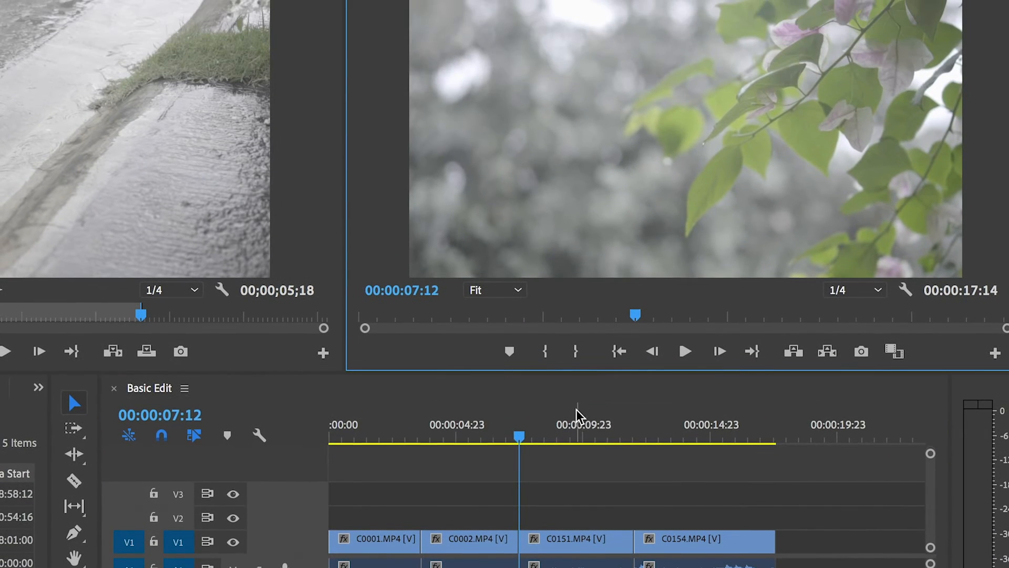
drag(520, 440, 331, 436)
click(685, 351)
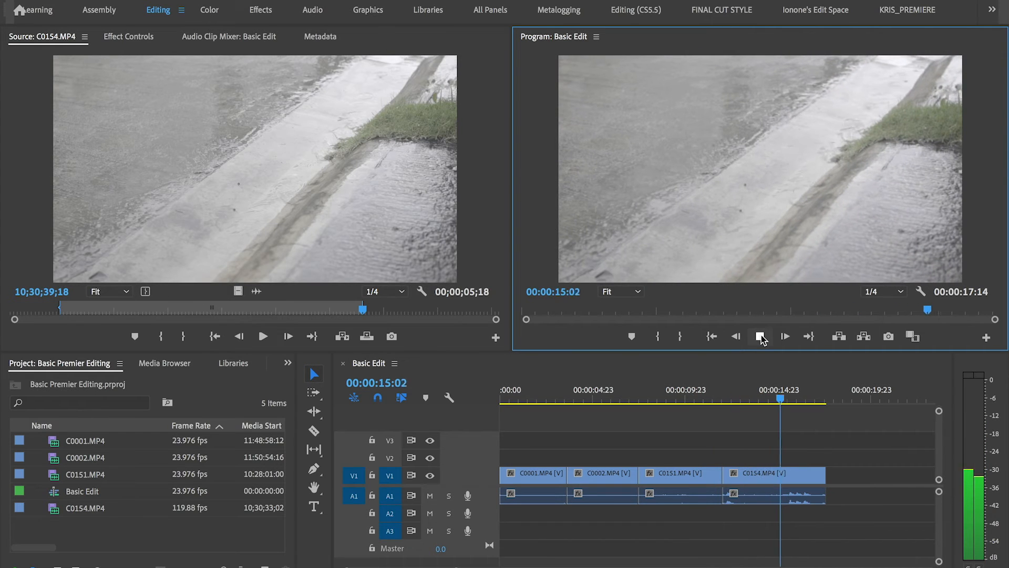
click(760, 337)
Try to overlap C0154.MP4 onto the end of C0151.MP4, starting at 00:00:10:13, and play across the edit
drag(770, 482, 730, 473)
click(683, 400)
key(space)
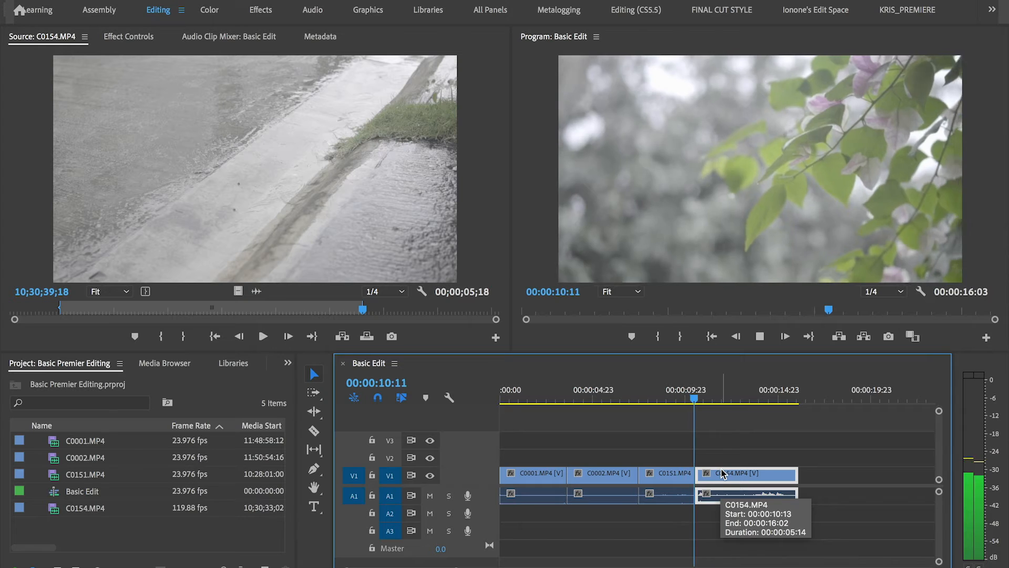
Try to move C0002.MP4 and C0001.MP4 later along V1 on top of their neighbours and shift the remaining pieces
drag(622, 477, 720, 474)
drag(544, 480, 684, 486)
drag(778, 478, 788, 475)
drag(680, 479, 656, 477)
click(698, 433)
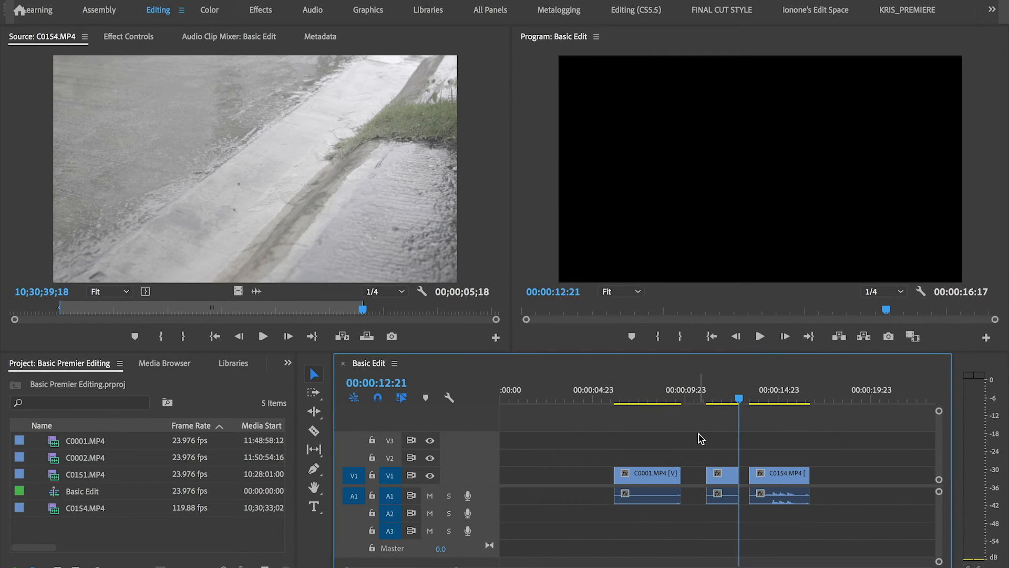
Undo all the overlapping clip moves on V1
key(super+z)
key(super+z)
key(super+z)
key(super+z)
key(super+z)
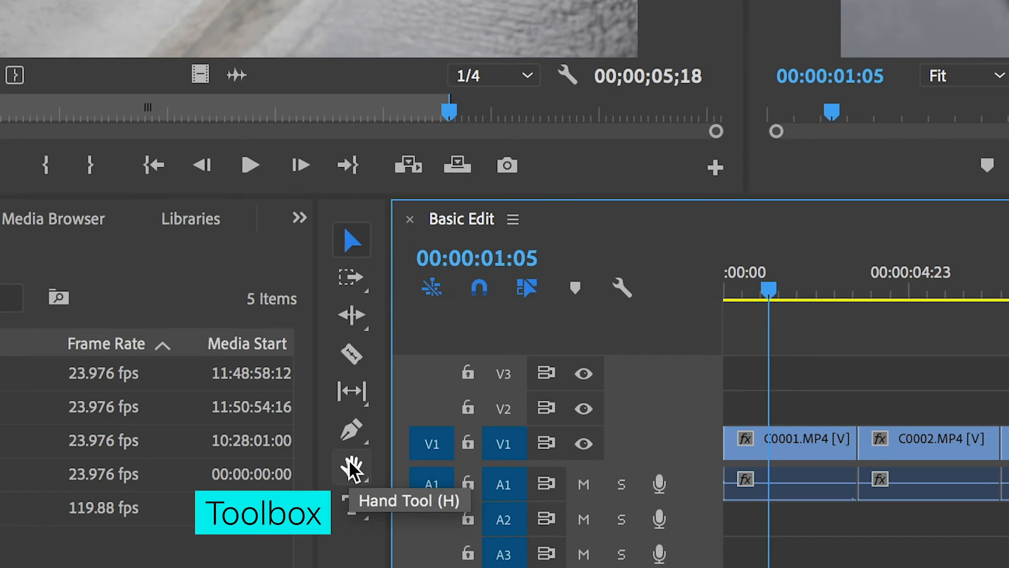
Cut C0154.MP4 at about 00:00:15:06 with the Razor tool and delete the part after the cut
click(353, 354)
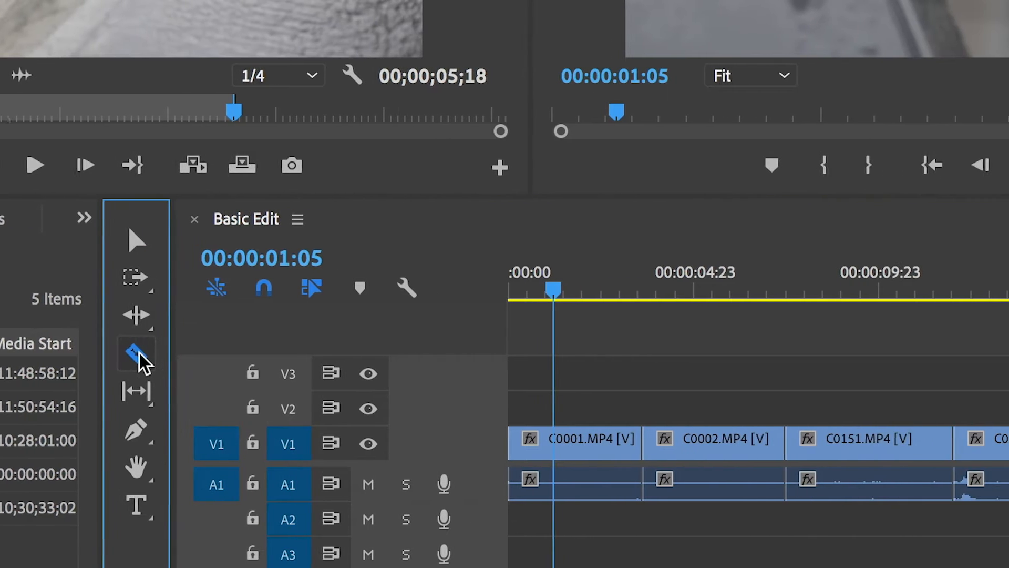
mouse_move(430, 297)
mouse_down()
mouse_move(462, 295)
mouse_move(420, 292)
mouse_up()
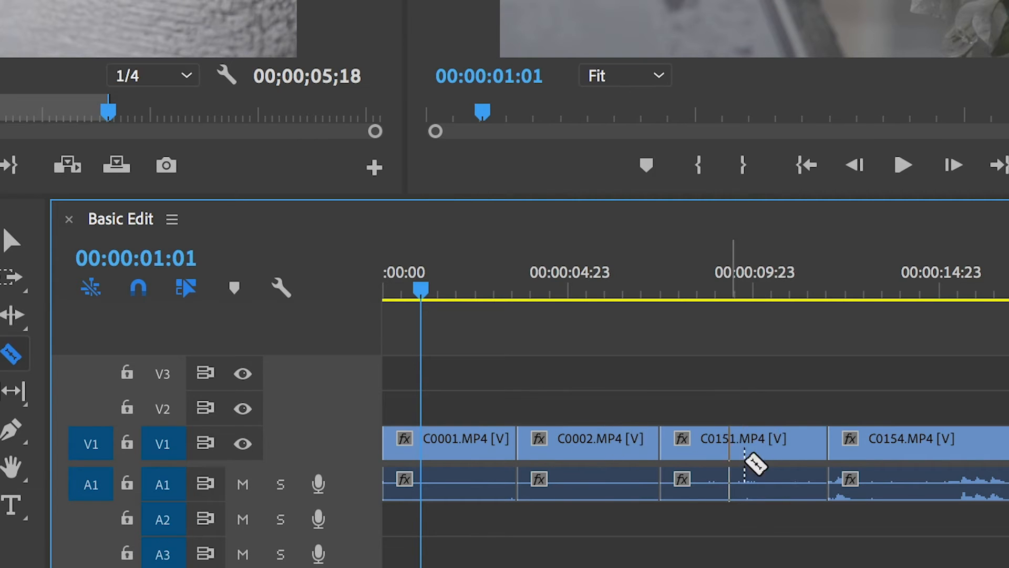
click(754, 470)
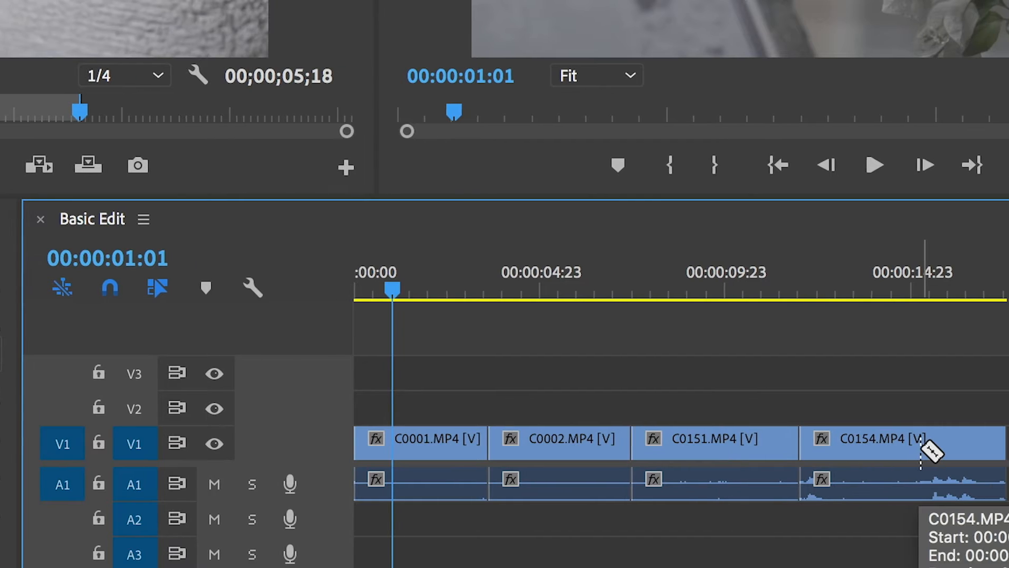
click(949, 447)
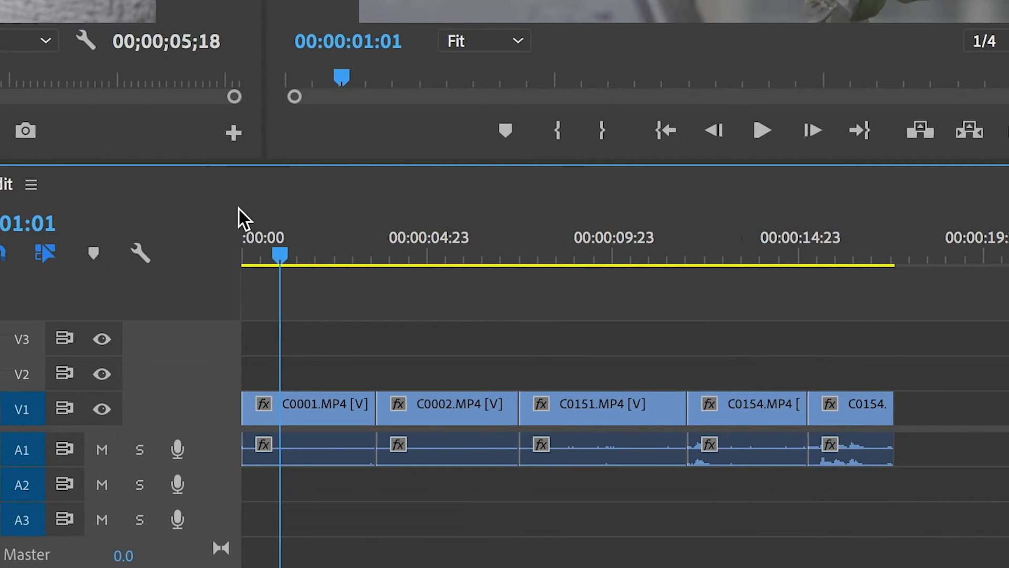
click(56, 204)
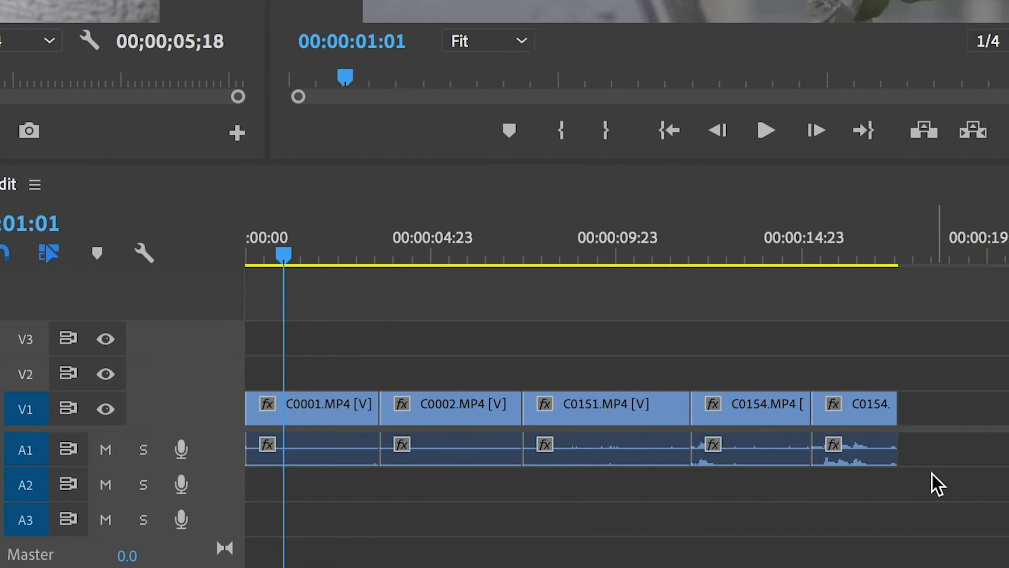
click(850, 406)
key(Delete)
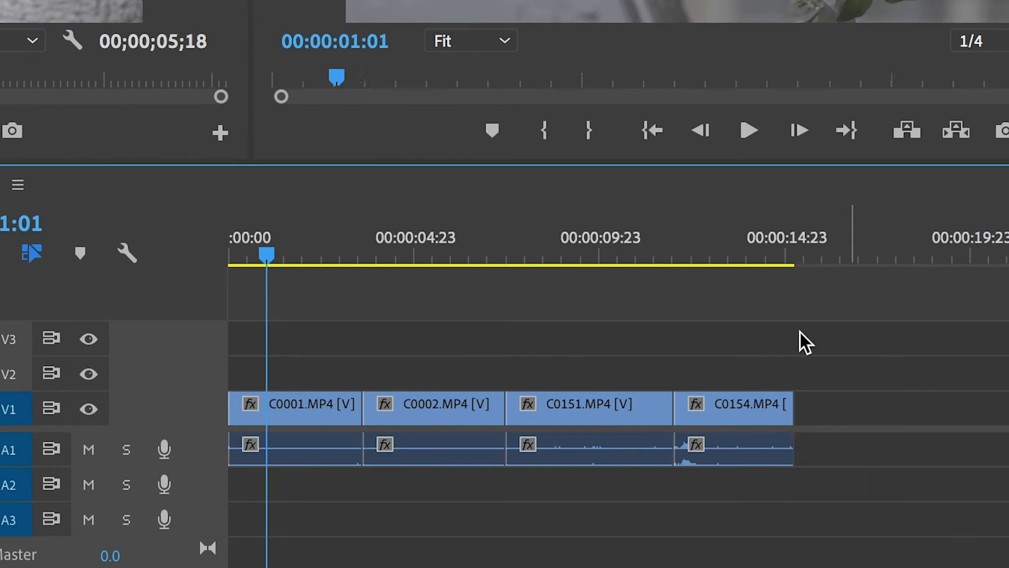
Play C0151.MP4 from its start on V1 and cut the clip with the Razor tool at 00:00:09:18
drag(768, 262, 506, 263)
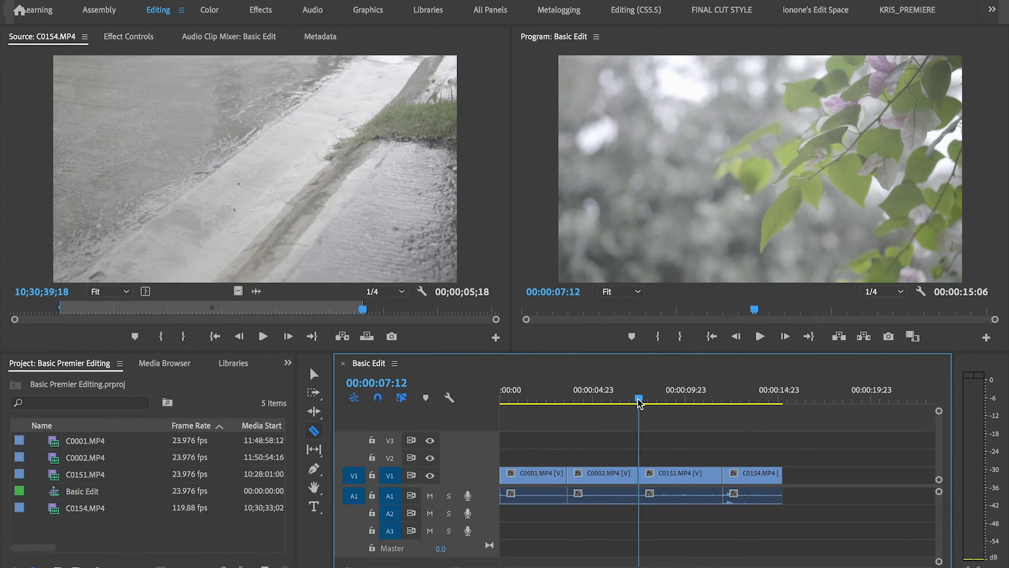
key(space)
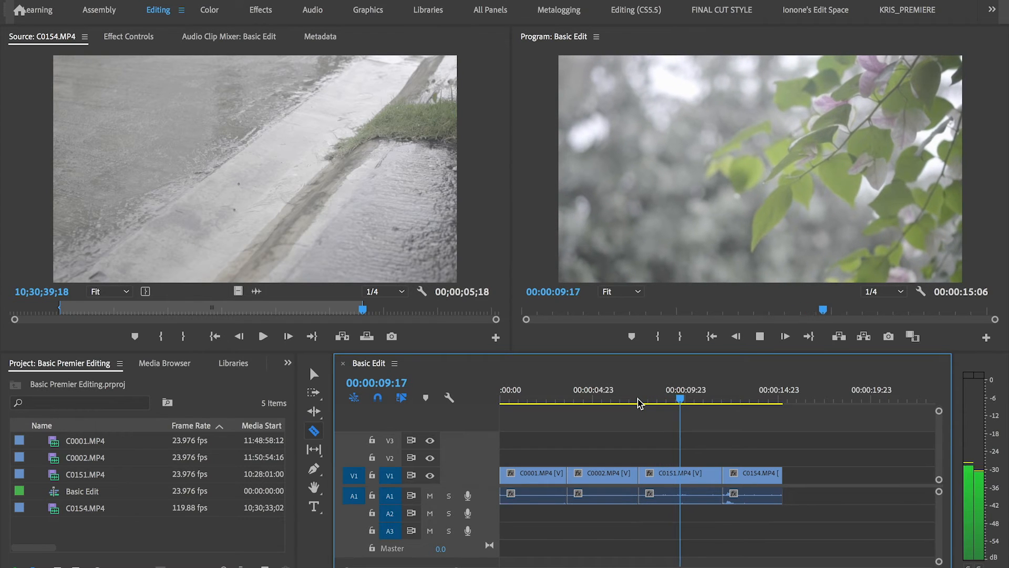
key(space)
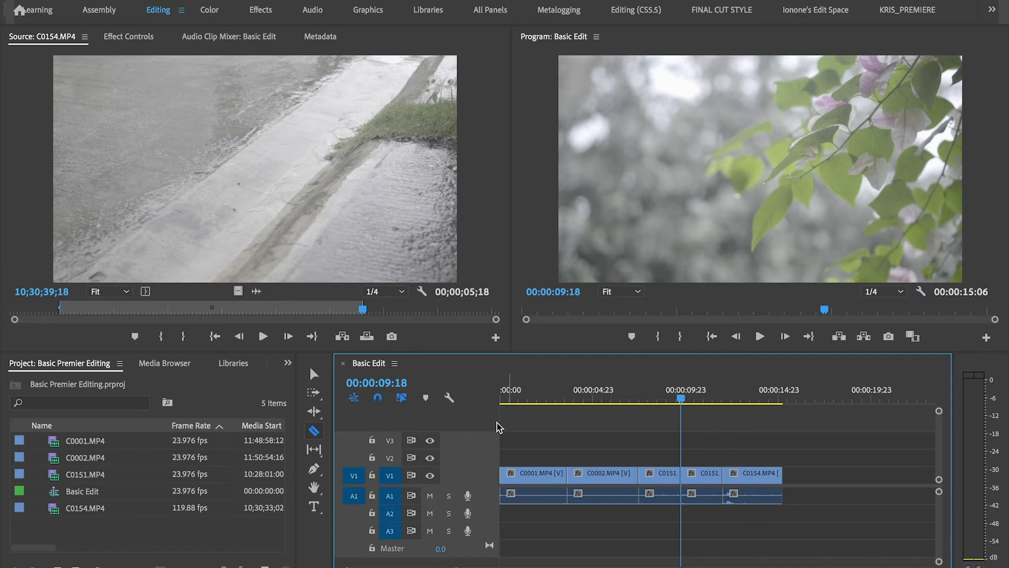
Swap the second part of C0151.MP4 with C0154.MP4 so C0154.MP4 follows the cut and the C0151.MP4 part ends the row
click(313, 375)
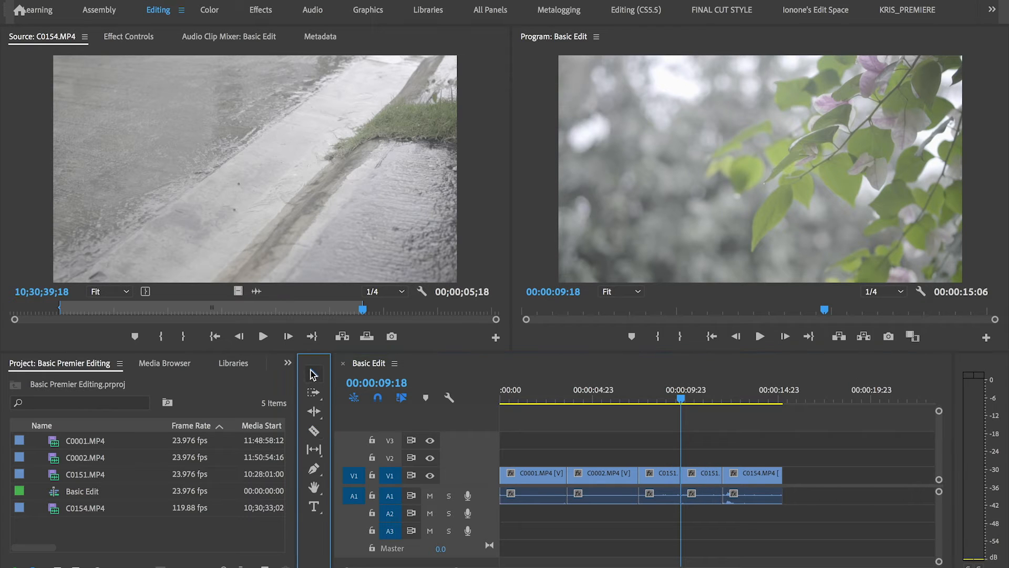
click(704, 480)
drag(704, 479, 825, 475)
drag(744, 467, 708, 480)
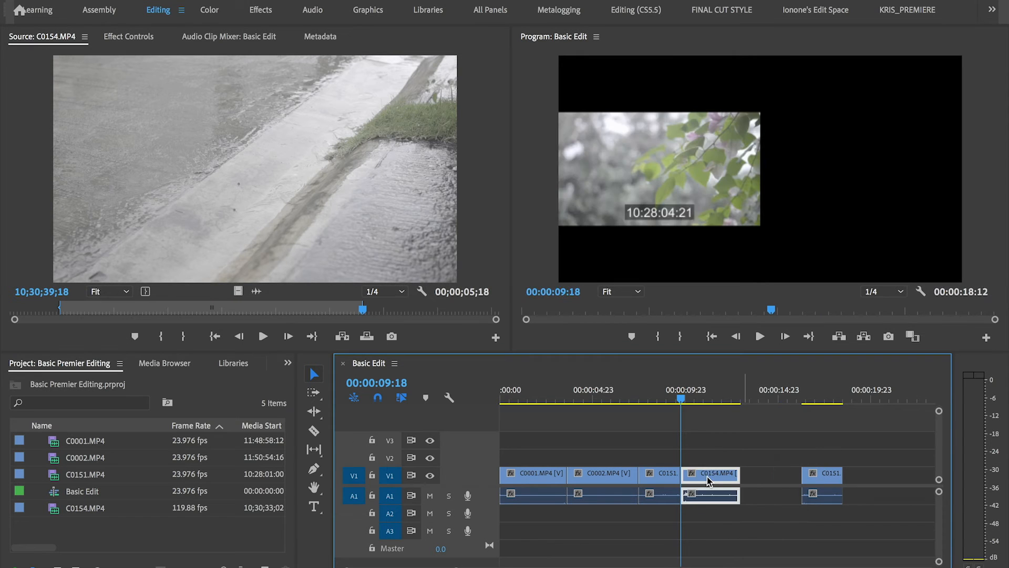
drag(805, 481, 749, 482)
Cut C0001.MP4 on V1 at 00:00:01:17 with the Razor tool
click(532, 399)
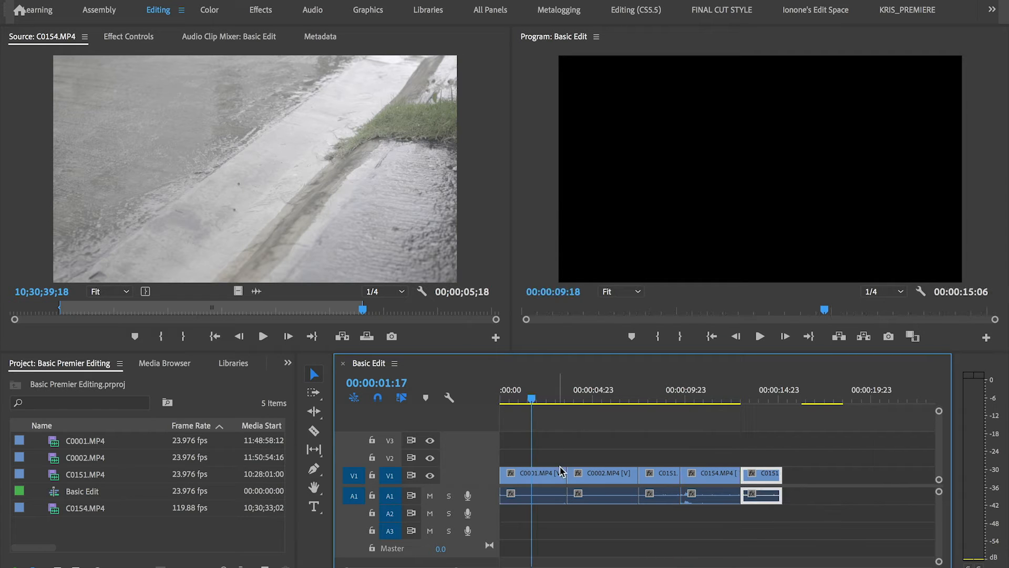
click(548, 481)
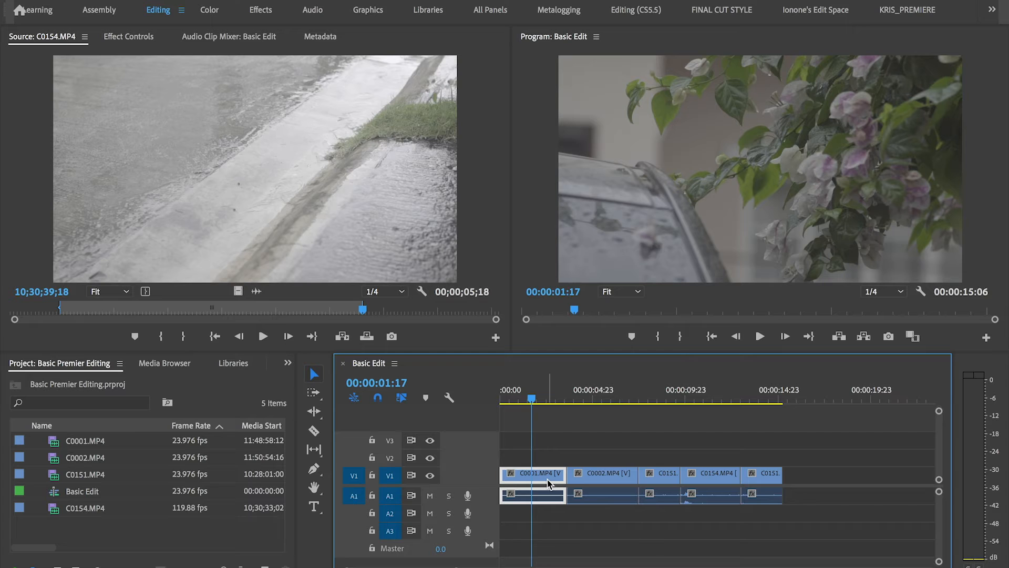
click(314, 432)
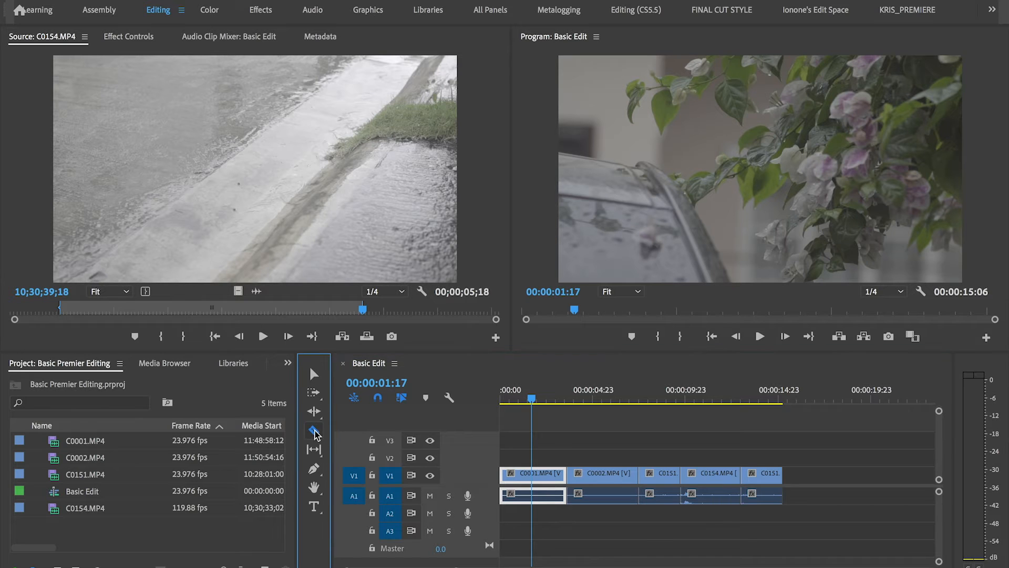
click(538, 474)
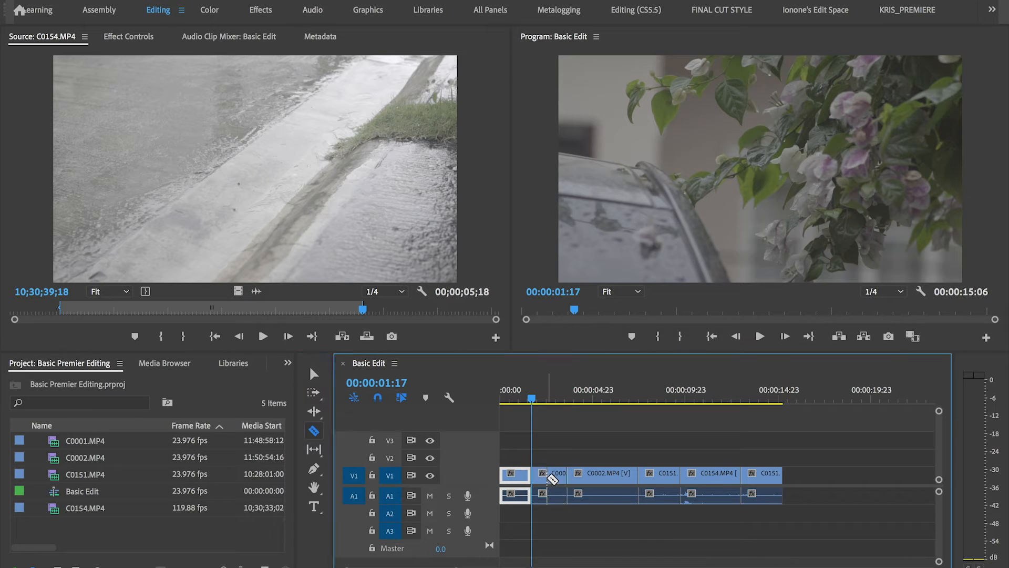
Move the second part of C0001.MP4 to the end of the sequence and shift the clips after the cut back to close the gap
key(v)
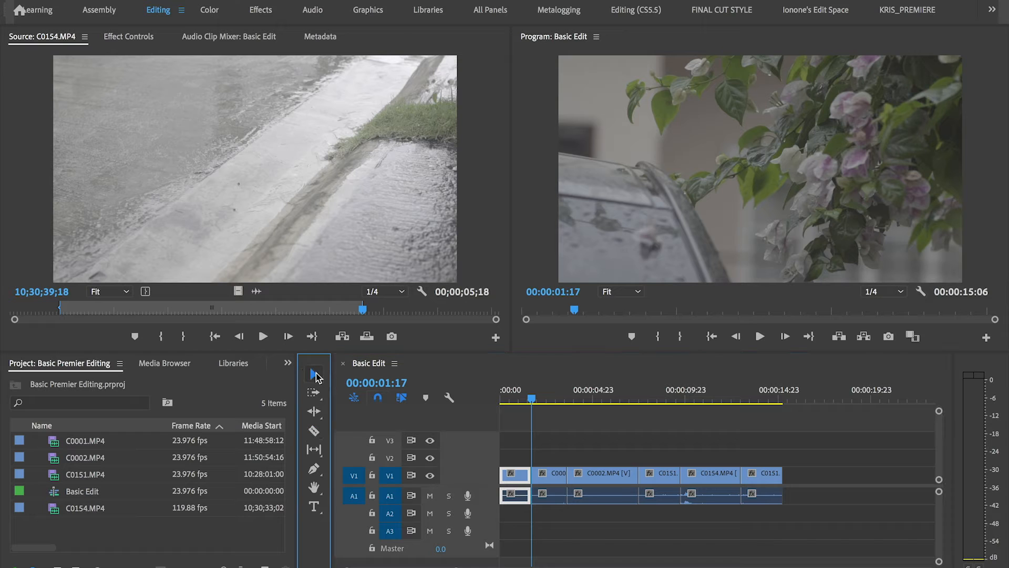
click(545, 475)
drag(545, 476, 801, 478)
drag(573, 442, 812, 520)
drag(596, 476, 565, 475)
Stack the second part of C0151.MP4 on V2 and A2 over C0154.MP4, and the second part of C0001.MP4 overlapping on V3 and A3
drag(725, 479, 683, 458)
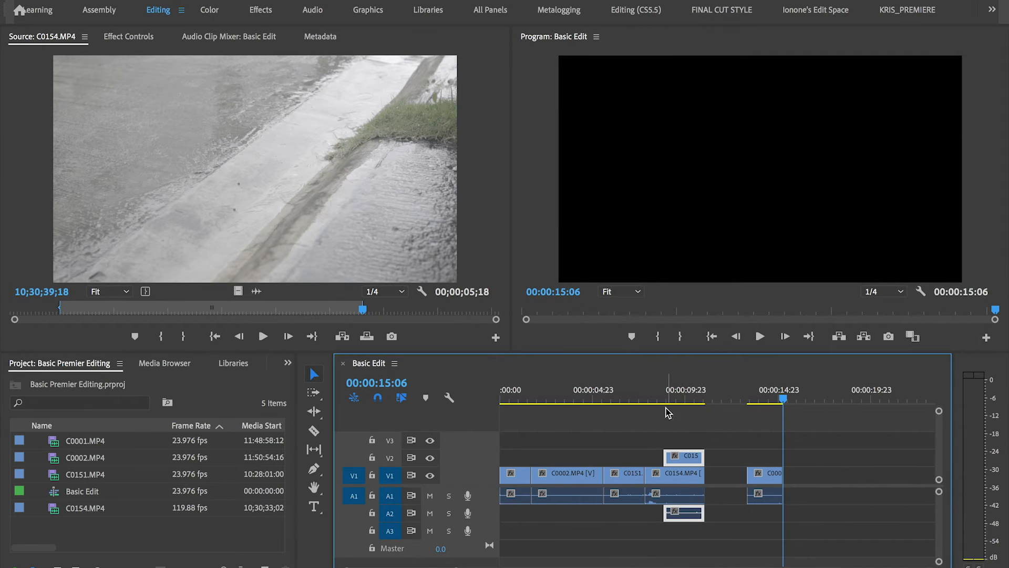
click(645, 398)
drag(762, 475, 737, 442)
drag(737, 517, 737, 532)
drag(738, 444, 702, 444)
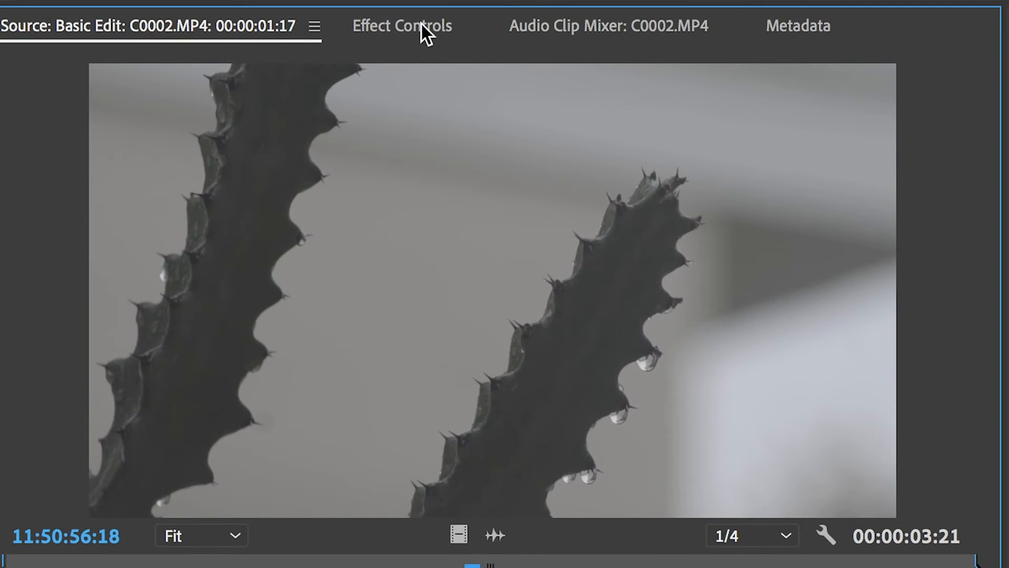
Open the effect controls of C0002.MP4 and look through its video and audio effect settings
click(421, 25)
scroll(623, 303, down, 3)
scroll(622, 303, up, 3)
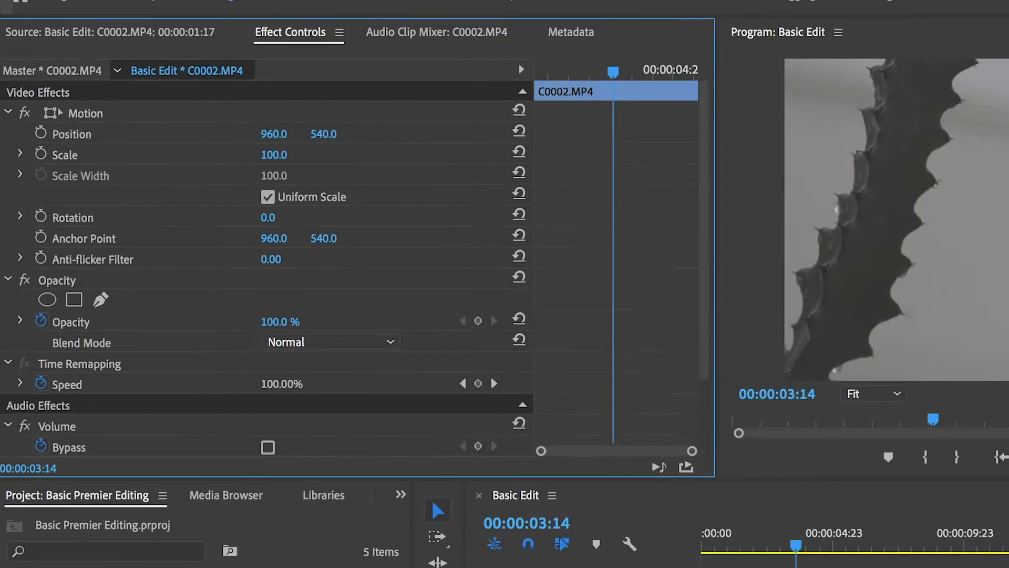
Try shifting the position of C0002.MP4 to 1005, 677 and reset the Position parameter
drag(379, 174, 508, 174)
drag(265, 108, 337, 108)
mouse_move(233, 108)
mouse_down()
mouse_move(349, 109)
mouse_move(240, 109)
mouse_up()
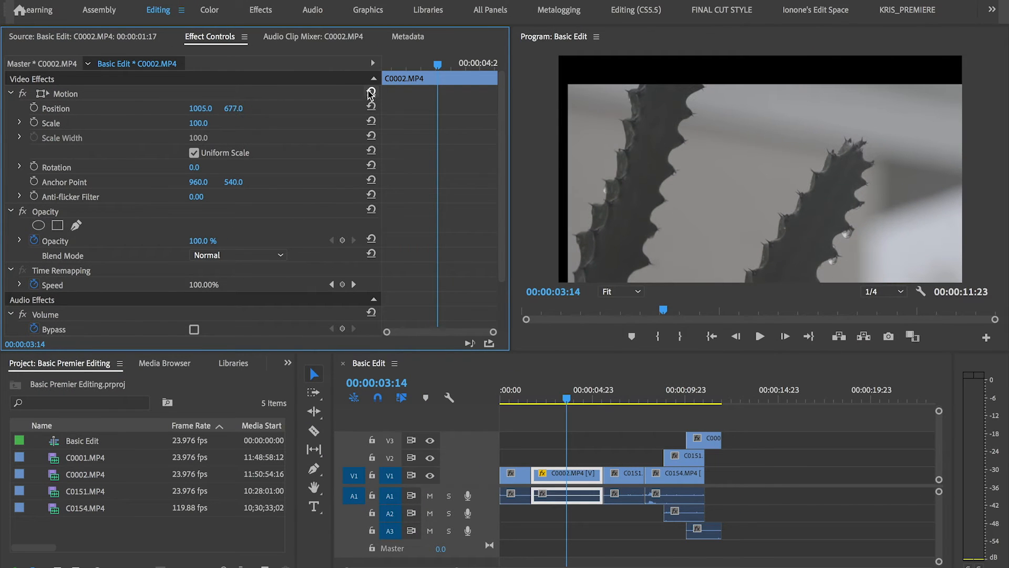
click(371, 107)
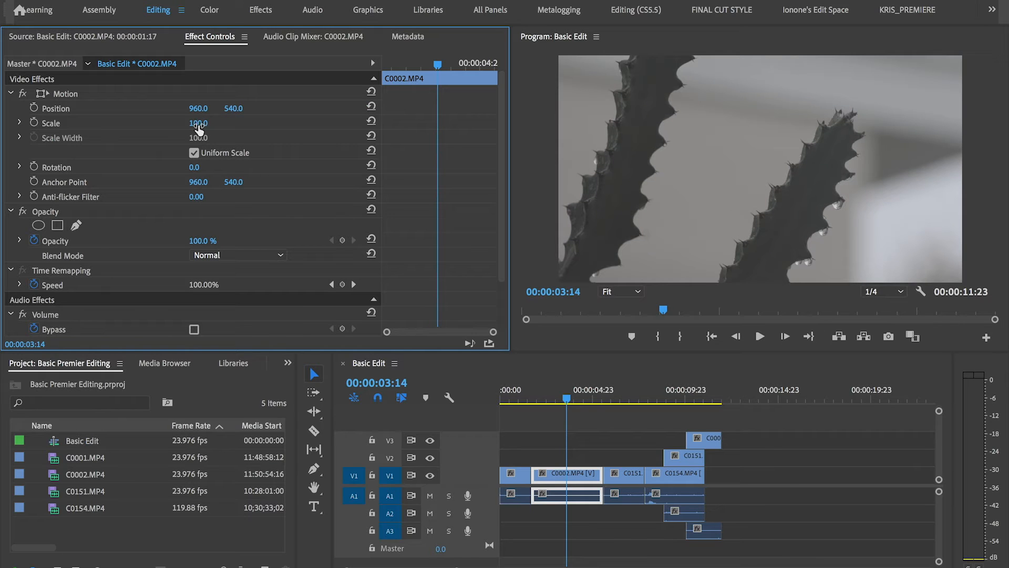
Set the scale of C0002.MP4 to 150
mouse_move(198, 122)
mouse_down()
mouse_move(184, 123)
mouse_move(208, 123)
mouse_up()
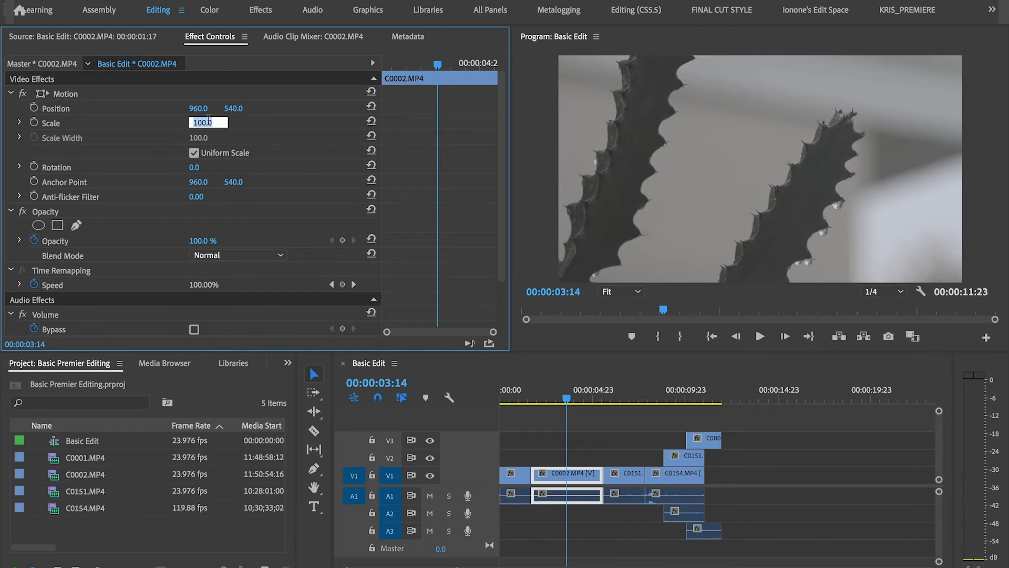
text(150)
key(Return)
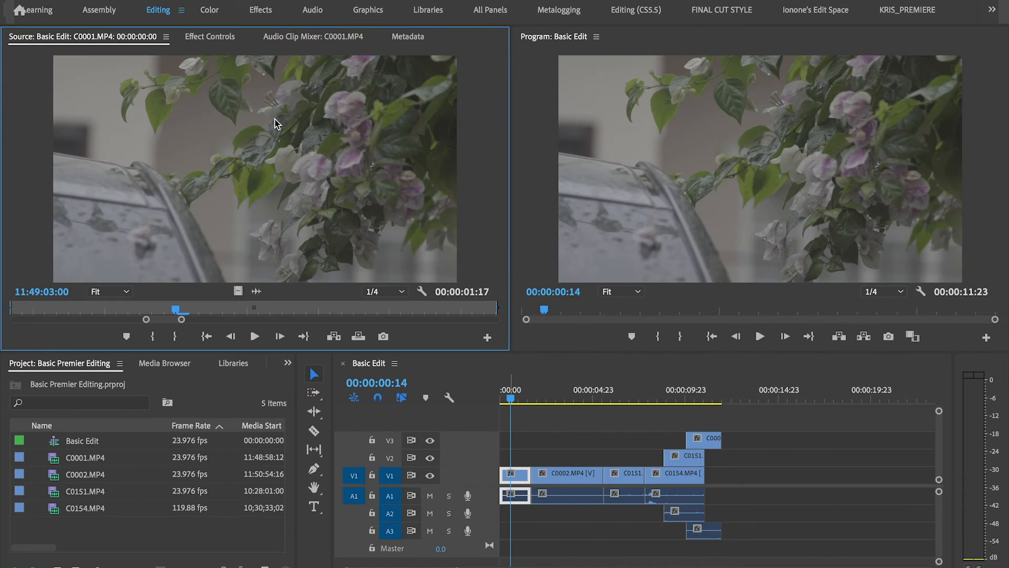
Set the scale of the first C0001.MP4 clip on V1 to 150 and its position to 594, 499
click(206, 38)
drag(199, 122, 206, 105)
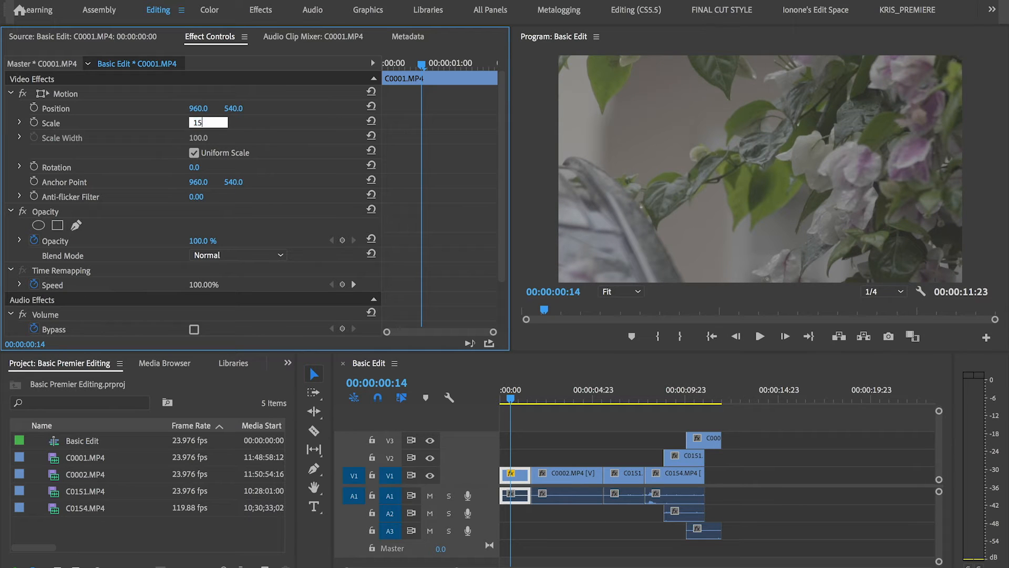
text(0)
key(Return)
drag(206, 108, 74, 108)
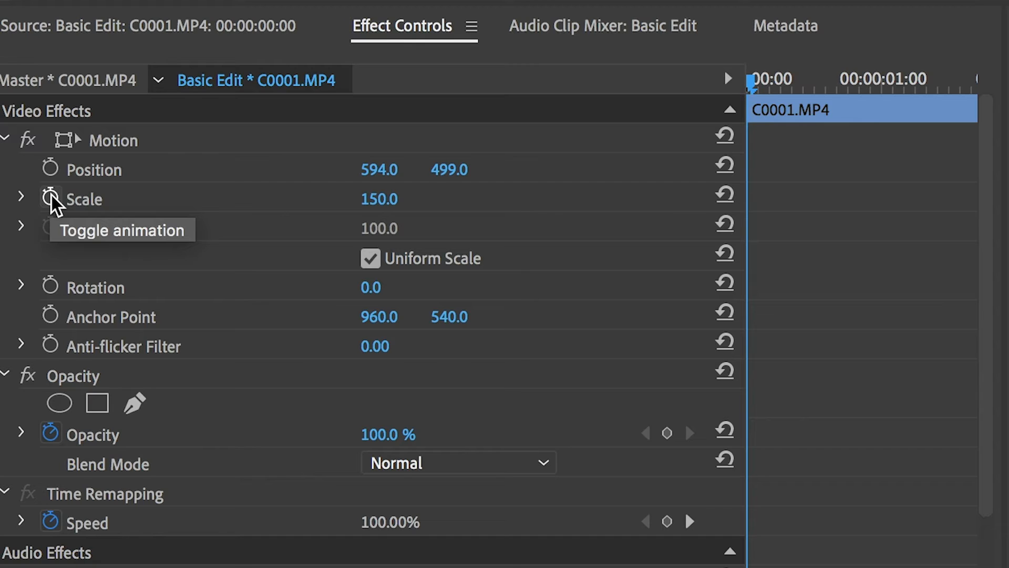
Animate the Scale of C0001.MP4 from a 150 keyframe at the clip's start to 100 at 00:00:00:23
click(52, 198)
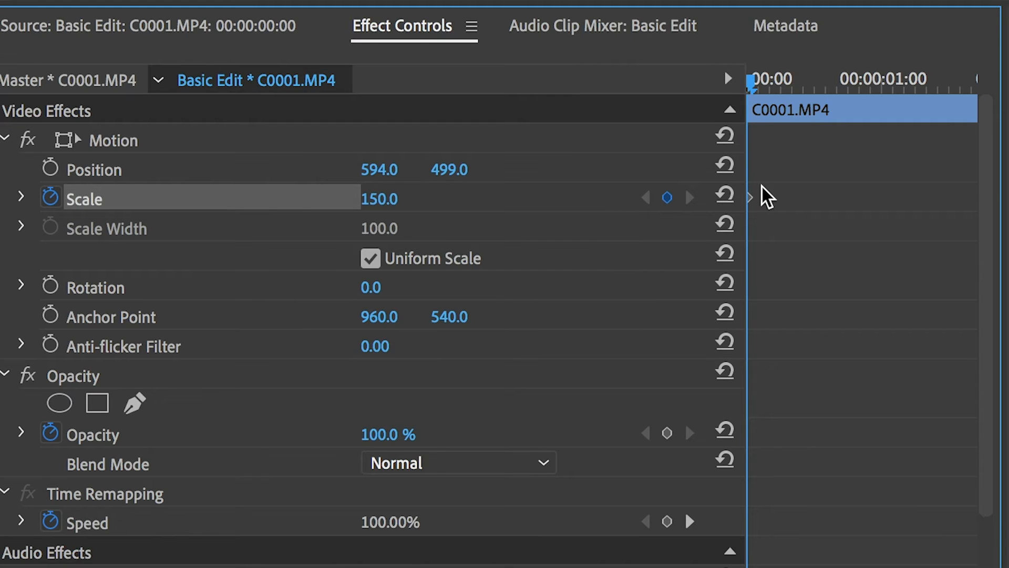
drag(745, 225, 728, 226)
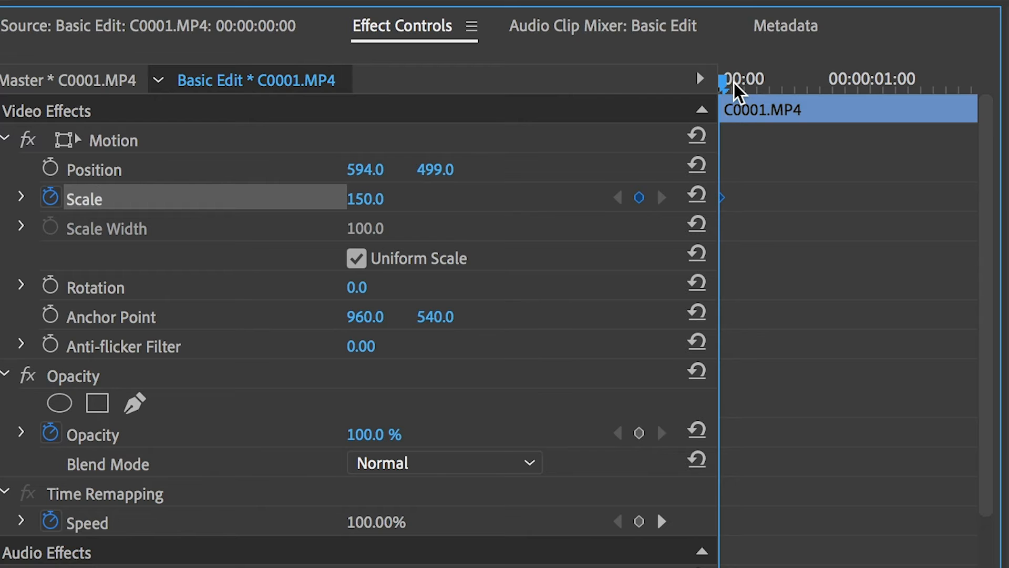
drag(733, 80, 824, 101)
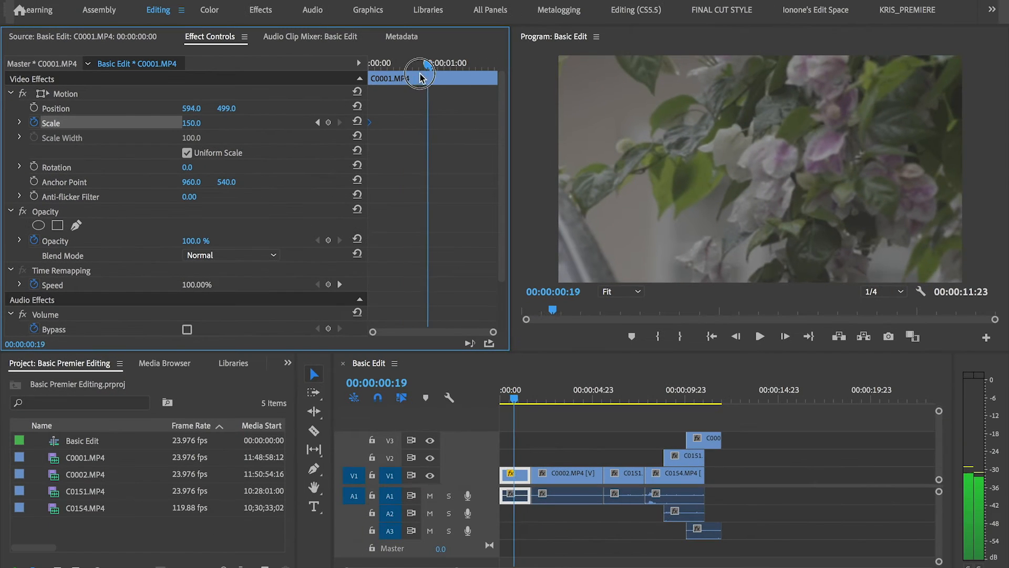
mouse_move(420, 77)
mouse_down()
mouse_move(444, 78)
mouse_move(434, 78)
mouse_up()
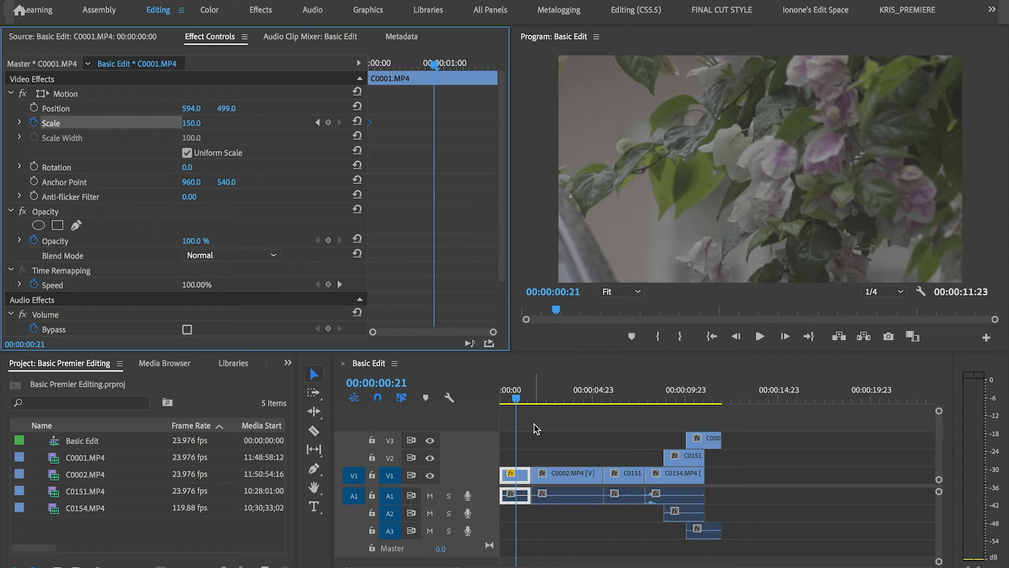
drag(432, 64, 440, 64)
click(194, 124)
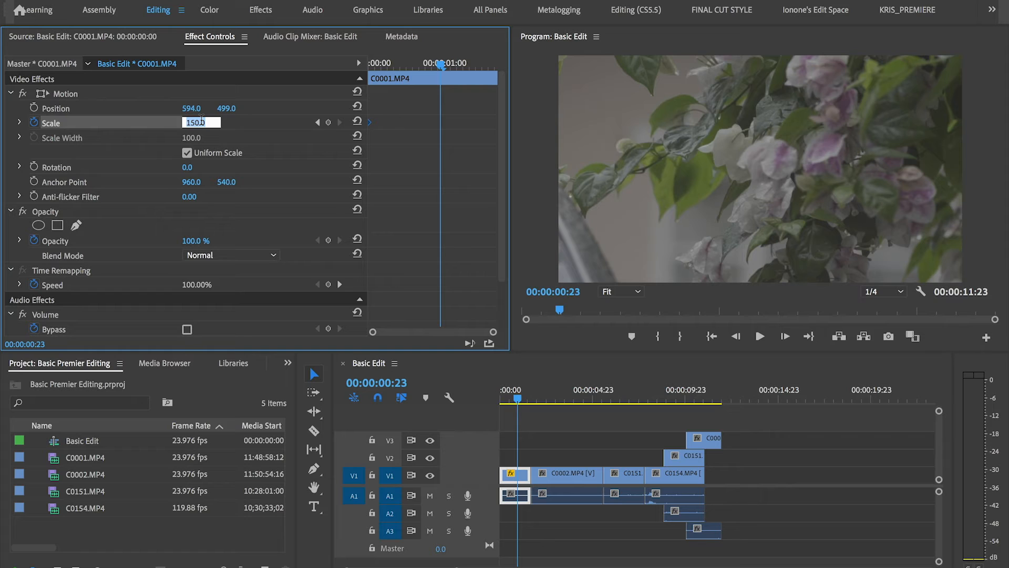
text(1)
key(Return)
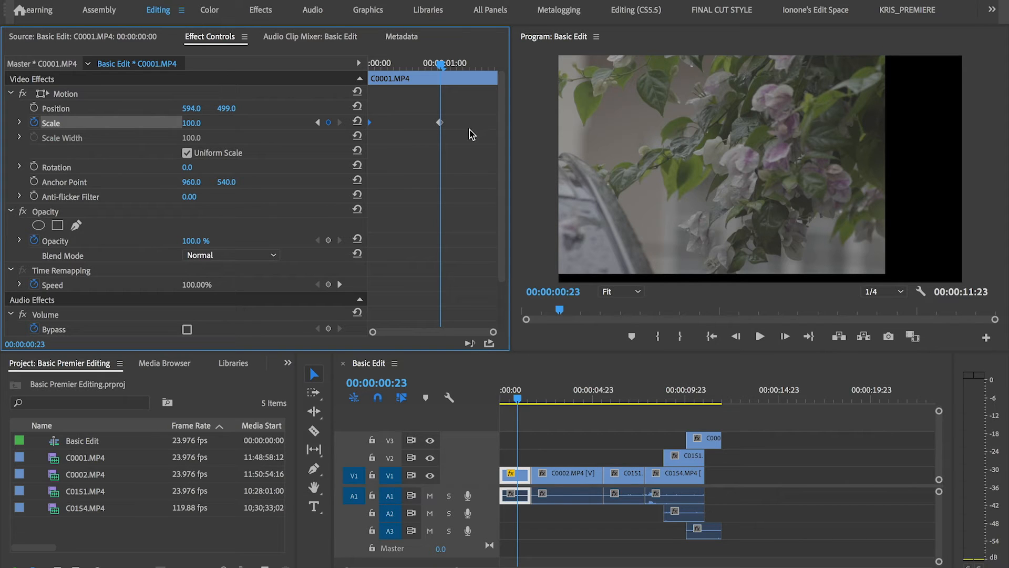
Animate the Position of C0001.MP4 from 594, 499 at the clip's start to its default 960, 540 at 00:00:00:23
click(35, 109)
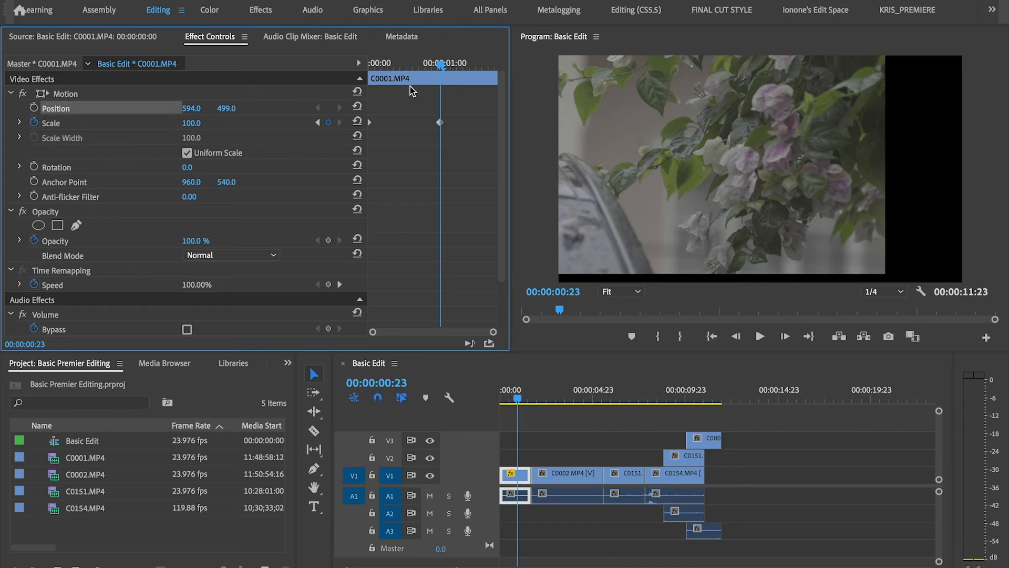
drag(390, 66, 356, 74)
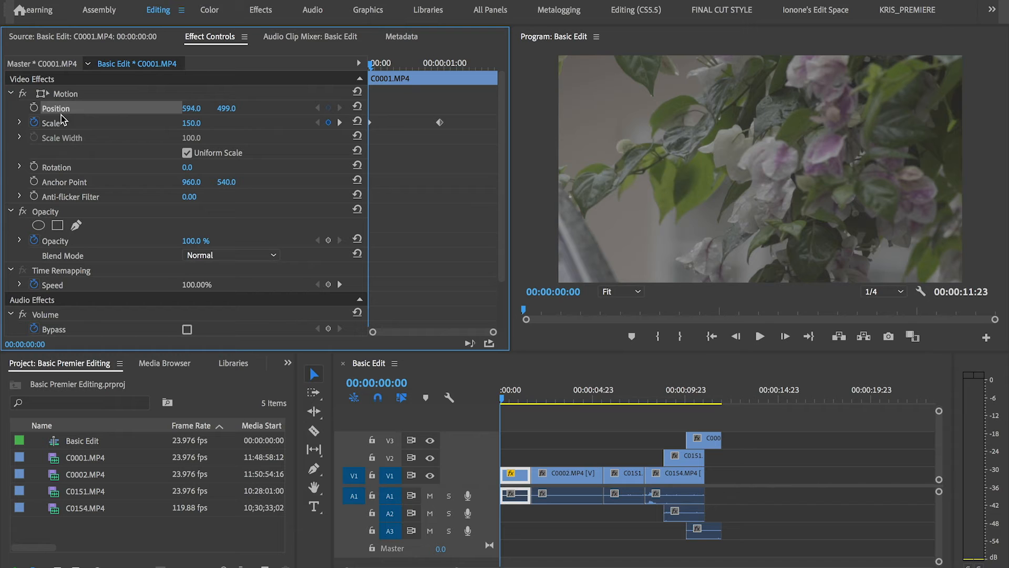
click(35, 108)
drag(379, 68, 443, 70)
drag(191, 108, 384, 108)
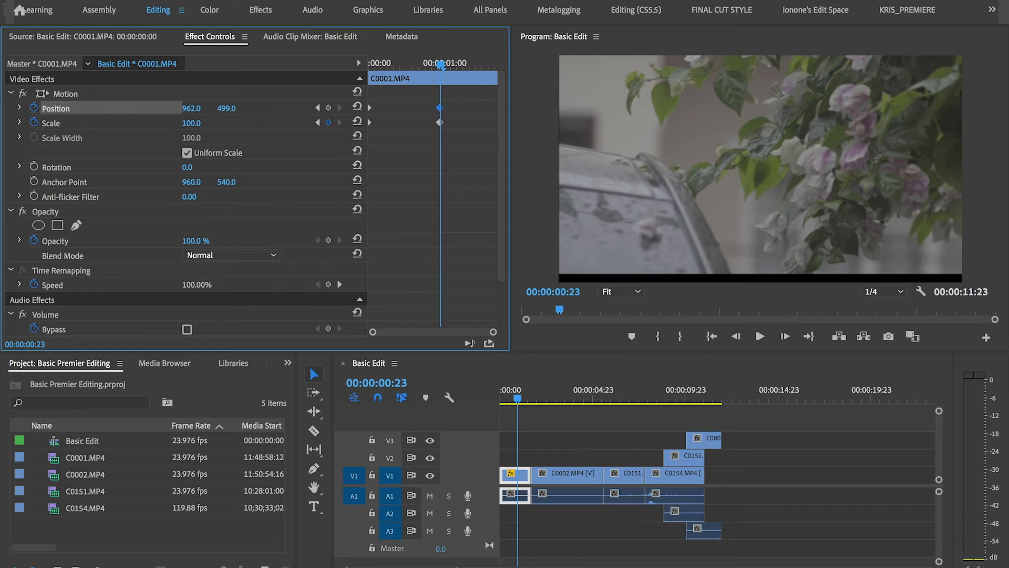
drag(224, 108, 233, 109)
click(357, 107)
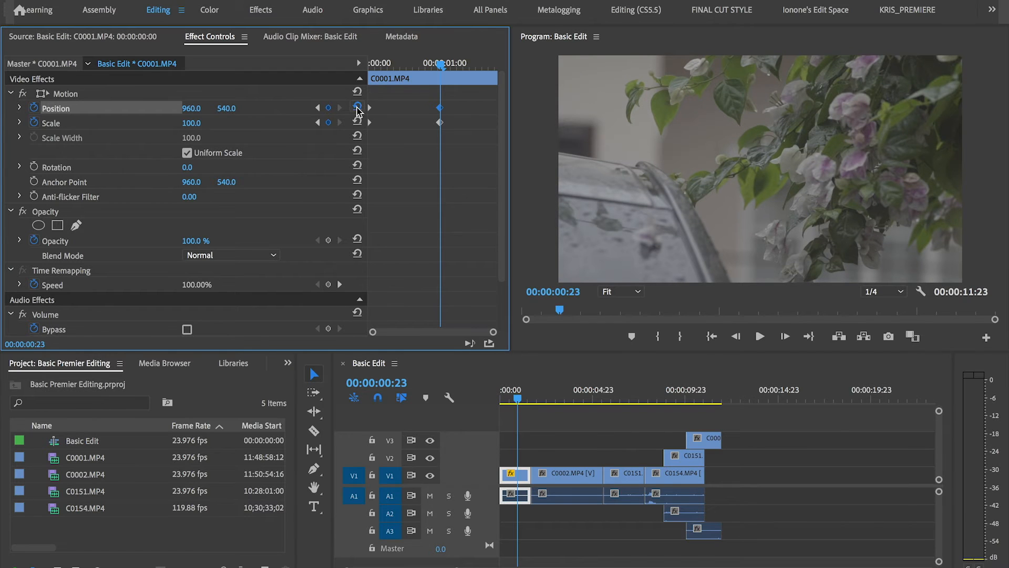
Shift the second Position and Scale keyframes of C0001.MP4 to the clip's end, previewing the movement from the start before and after
drag(596, 389, 350, 75)
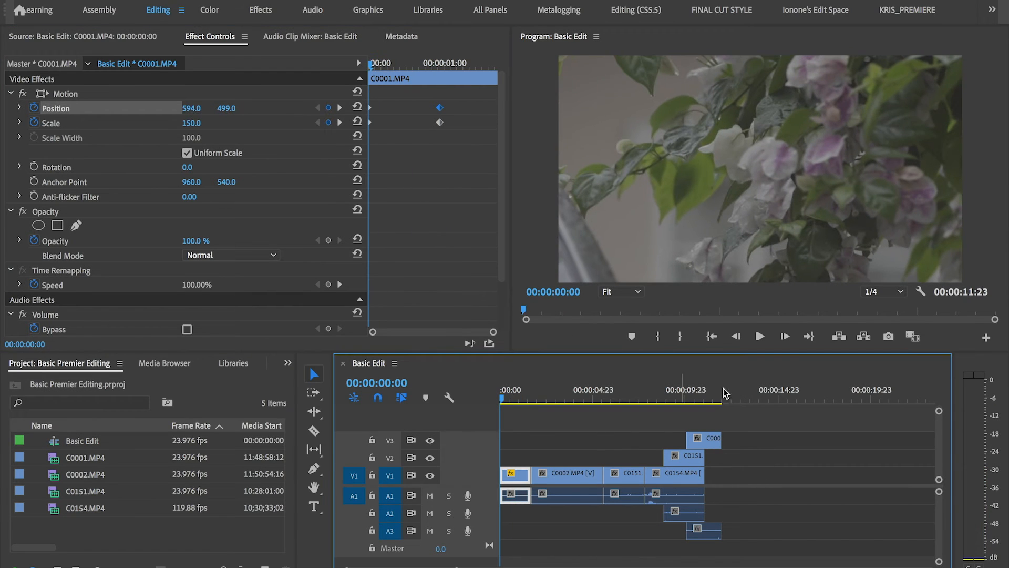
click(759, 336)
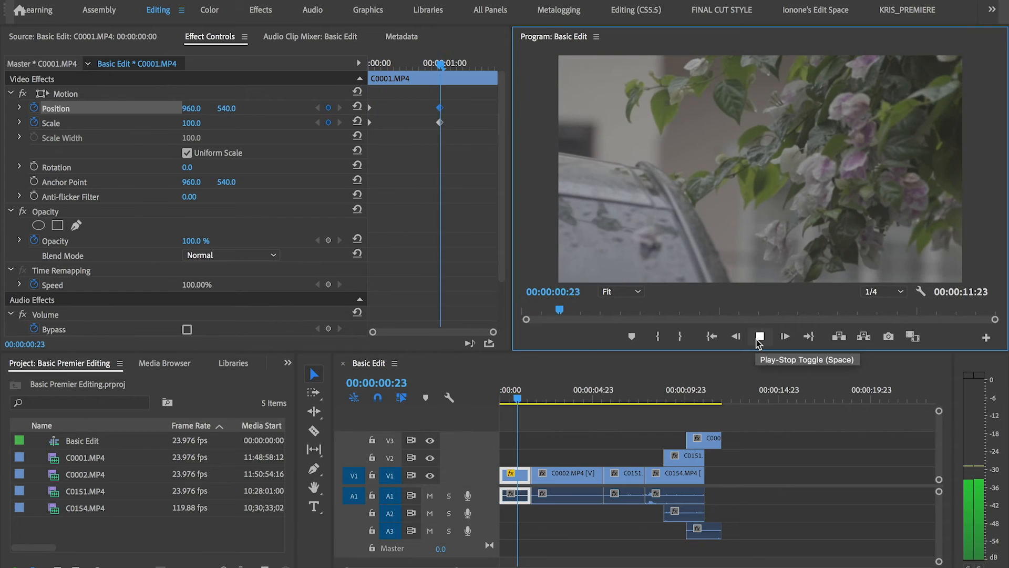
drag(525, 397, 486, 403)
drag(415, 97, 498, 126)
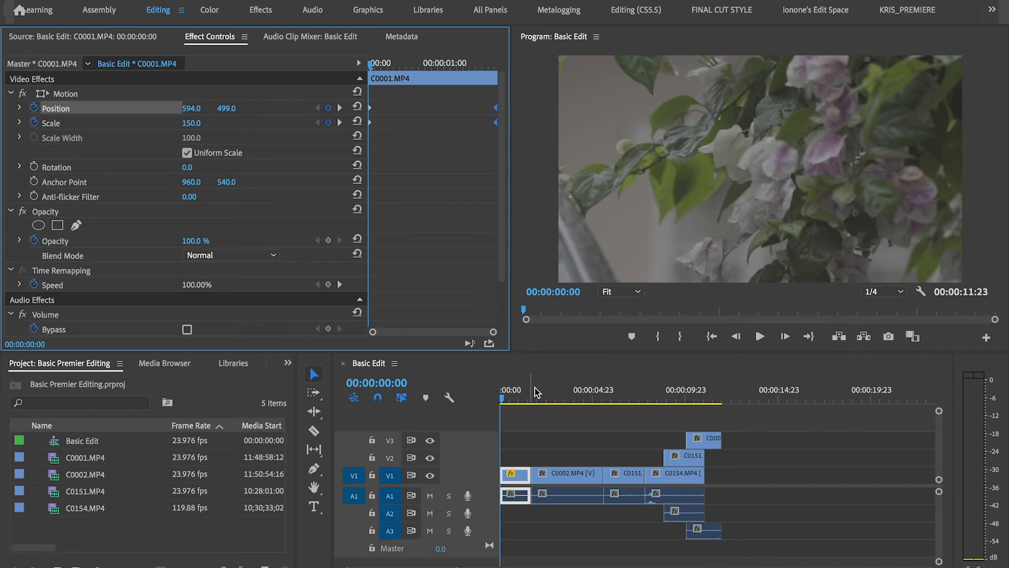
click(760, 336)
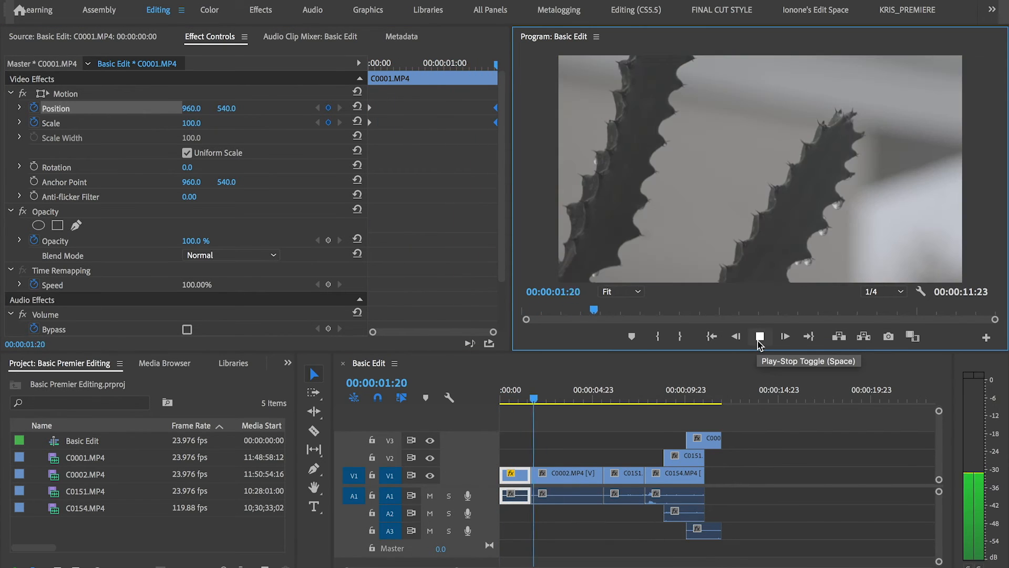
Add an Opacity keyframe of 0% to the C0151.MP4 clip on V2 at its start, 00:00:08:20
click(661, 401)
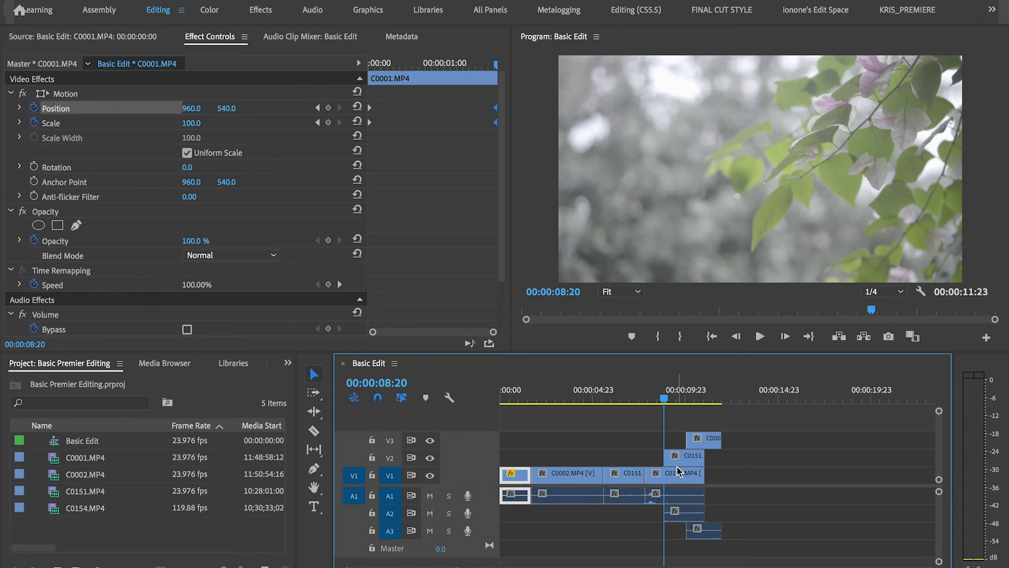
click(681, 456)
scroll(136, 223, down, 1)
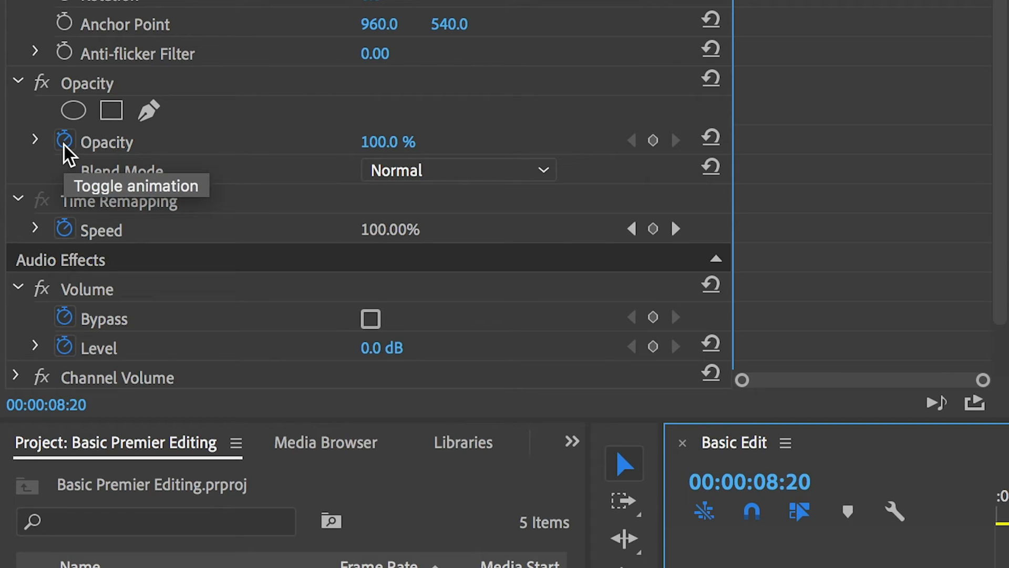
click(653, 140)
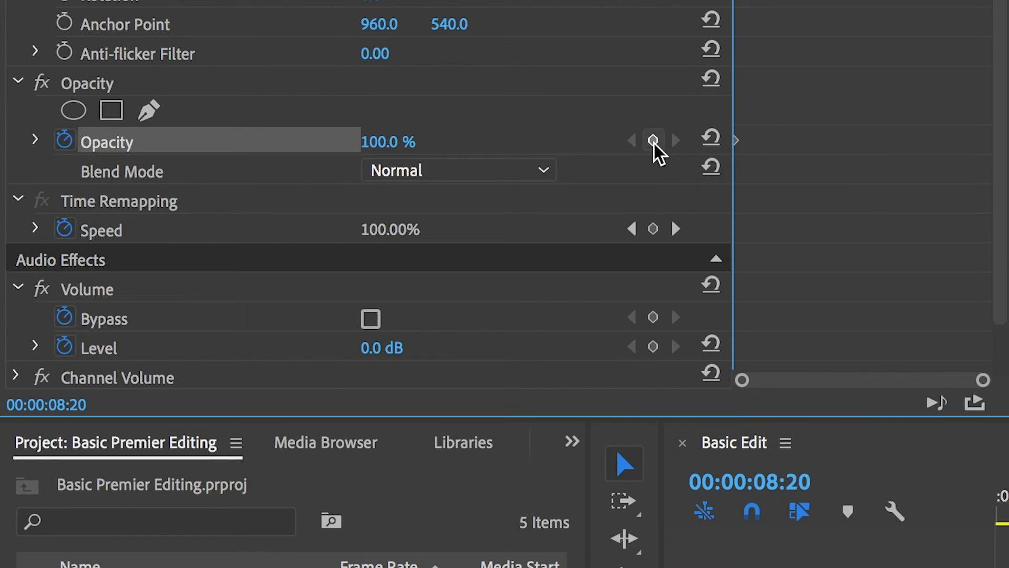
click(373, 143)
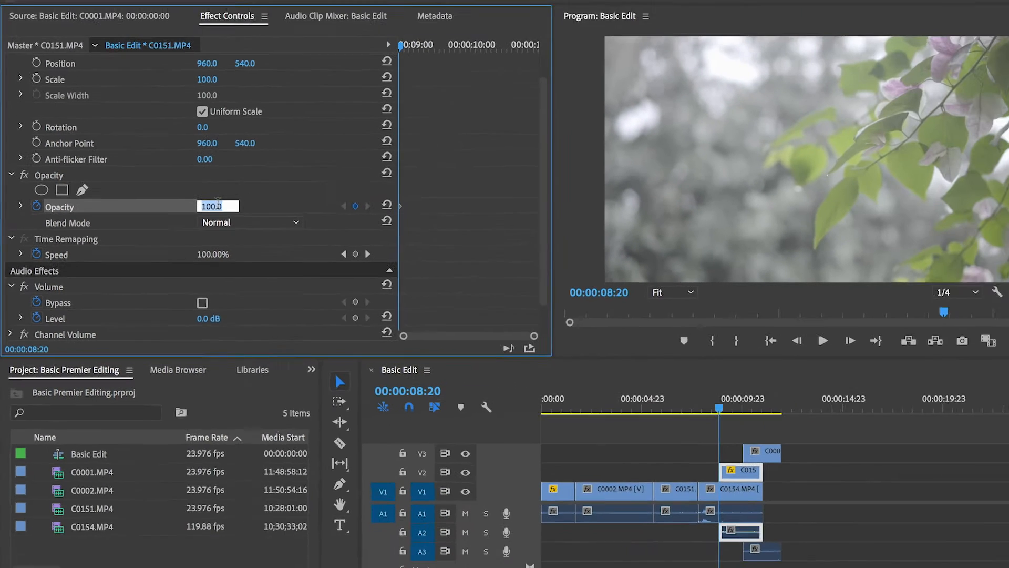
text(0)
key(Return)
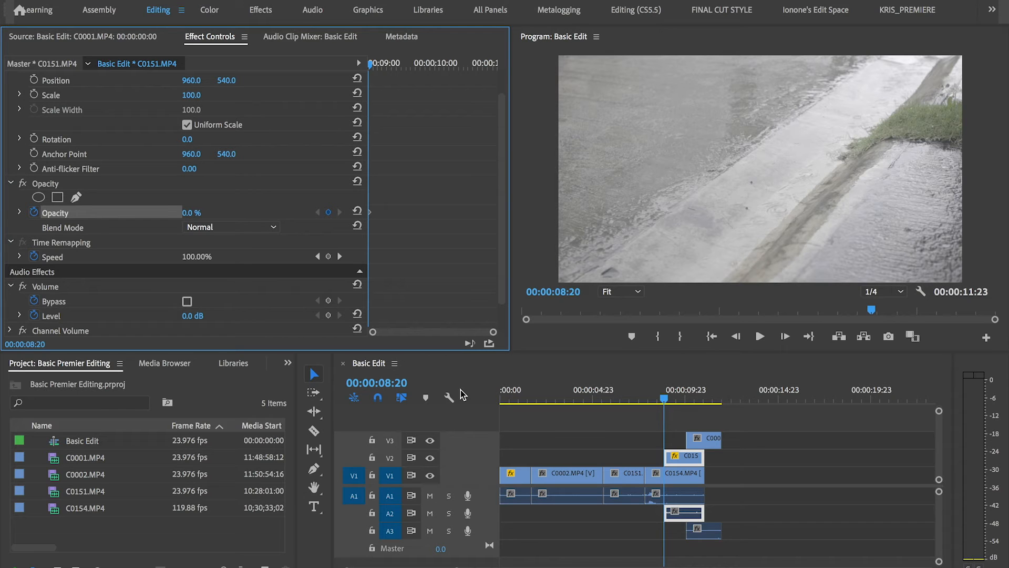
Set the Opacity of the C0151.MP4 clip on V2 to 100% at 00:00:10:02 and play back the fade-in
drag(384, 69, 442, 67)
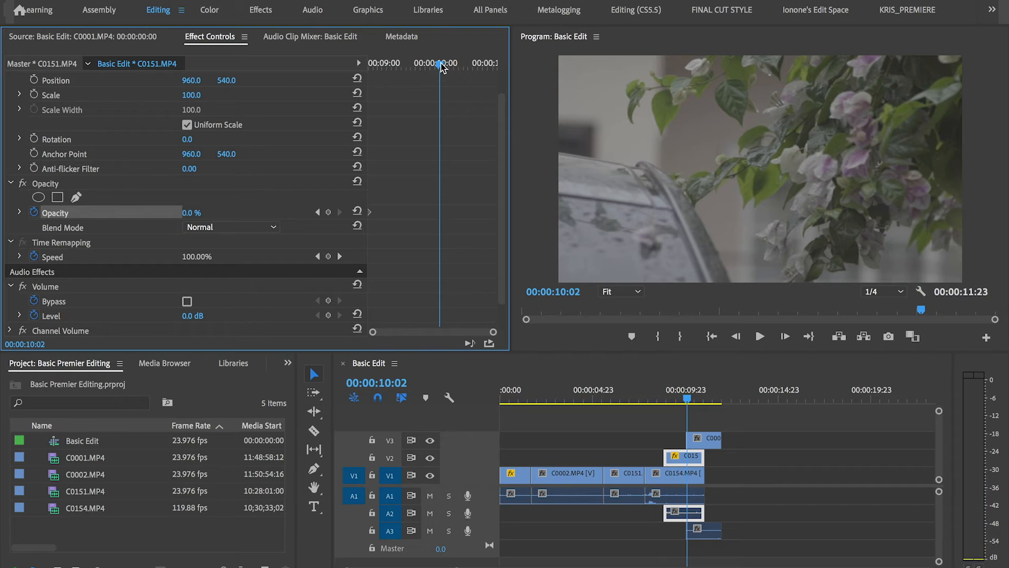
click(192, 212)
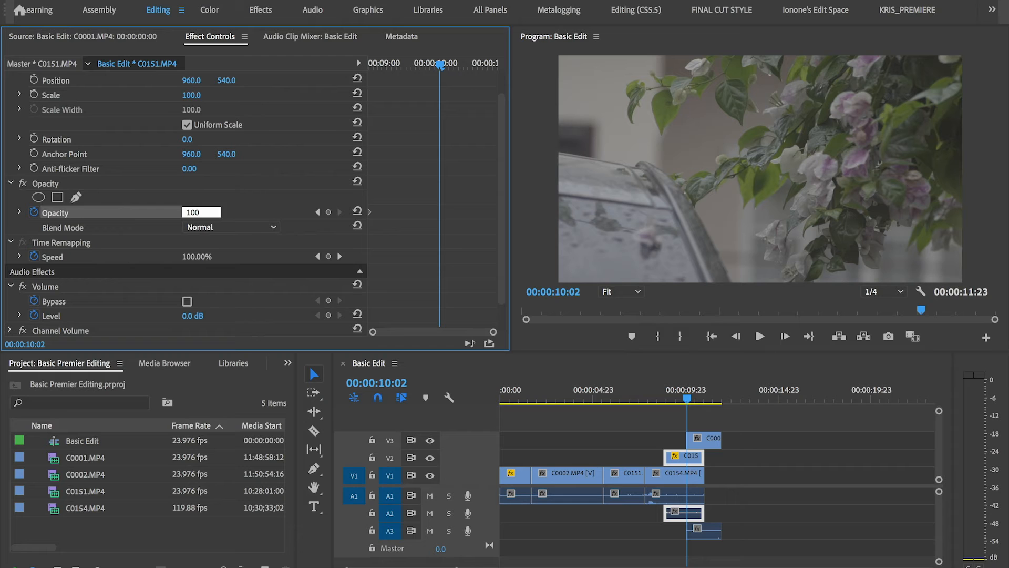
text(100)
key(Return)
click(670, 418)
click(675, 393)
click(664, 393)
key(space)
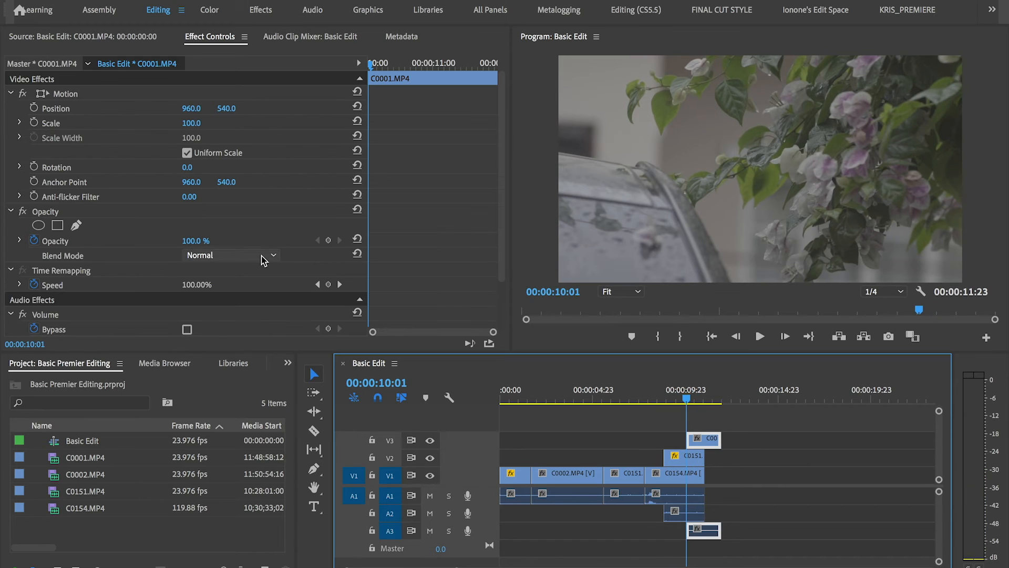
Fade in the C0001.MP4 clip on V3 with Opacity keyframes of 0% at 00:00:10:01 and 100% at 00:00:11:02
click(329, 240)
click(196, 240)
text(0)
click(706, 399)
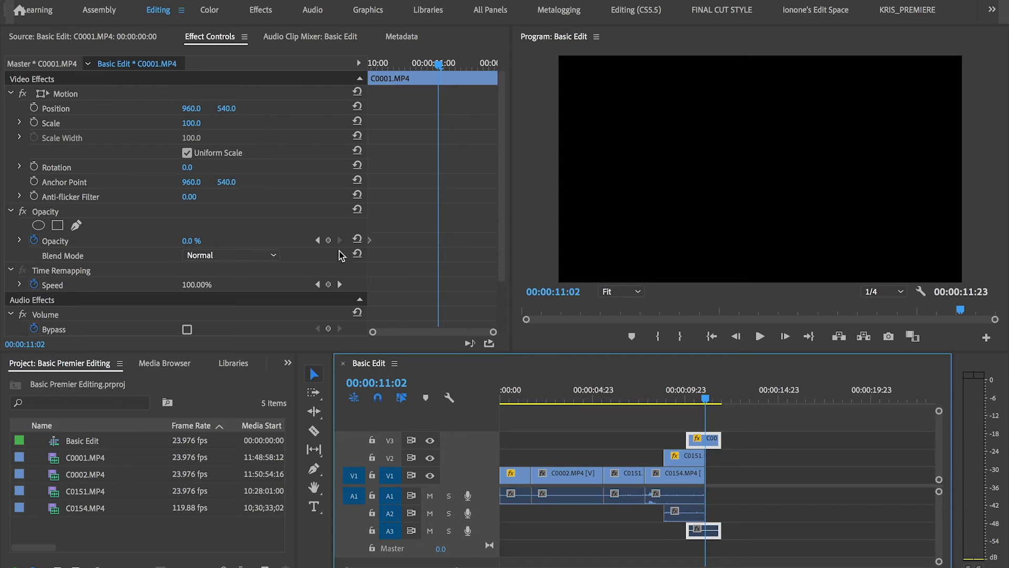
click(201, 240)
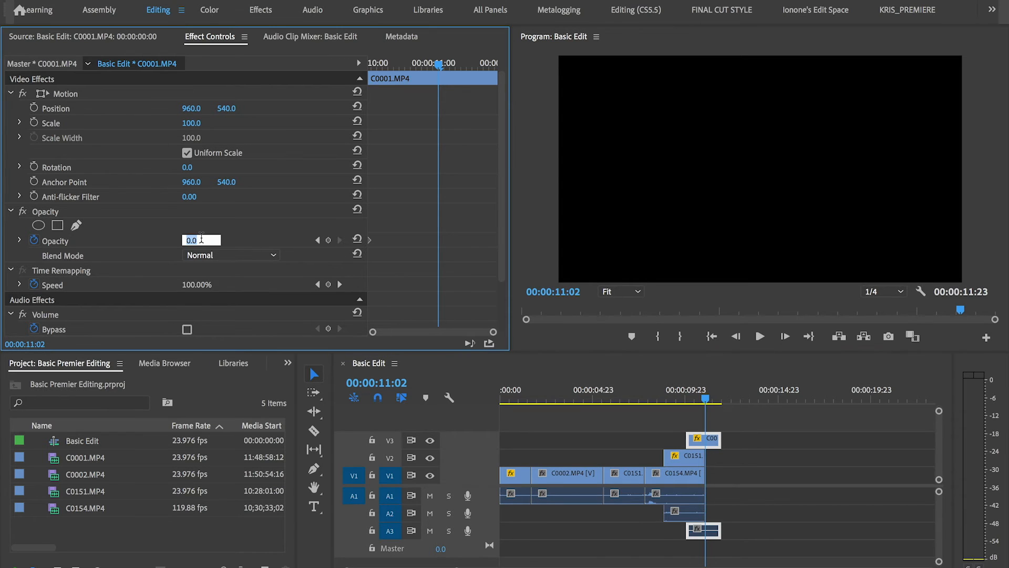
key(Return)
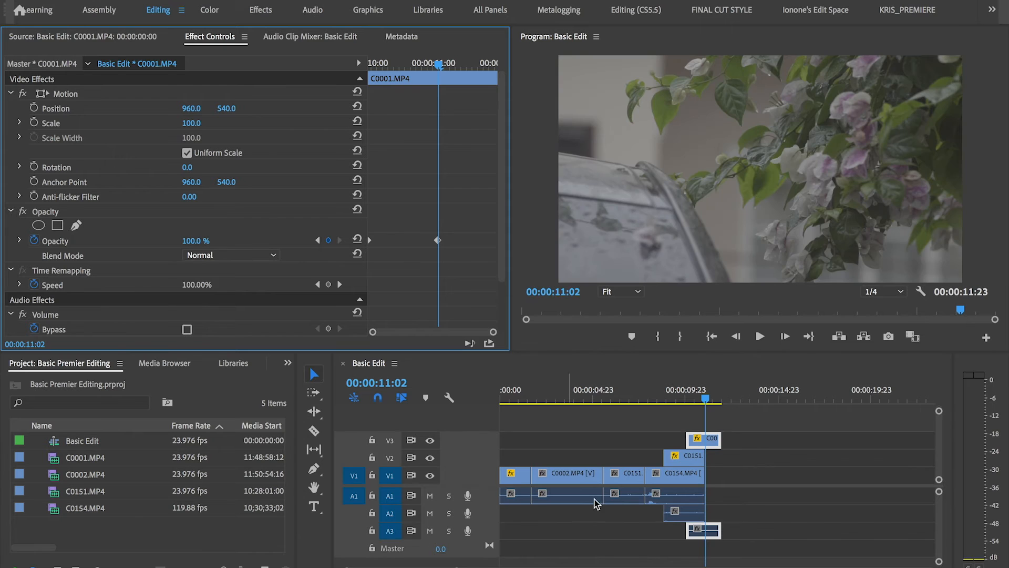
Play back the opacity fades of the stacked clips and return the playhead to the sequence start
click(660, 397)
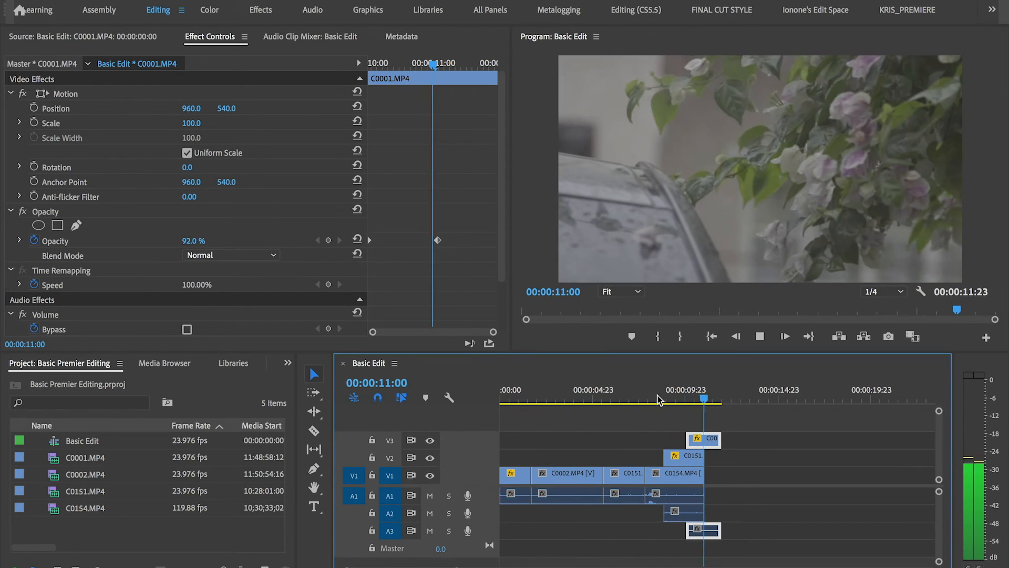
click(562, 399)
click(502, 399)
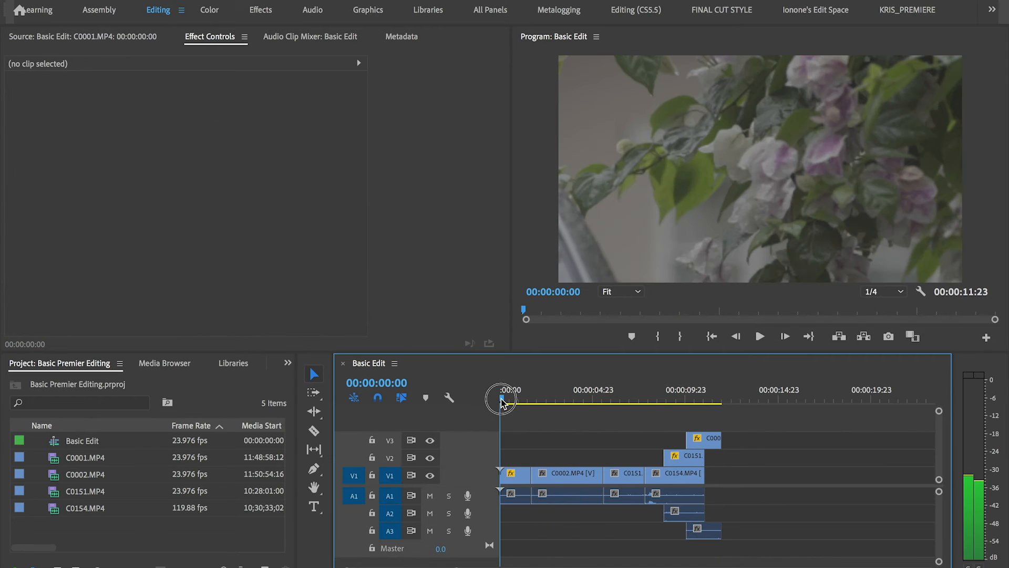
Show the effects library and expand the Video Transitions folder
click(263, 392)
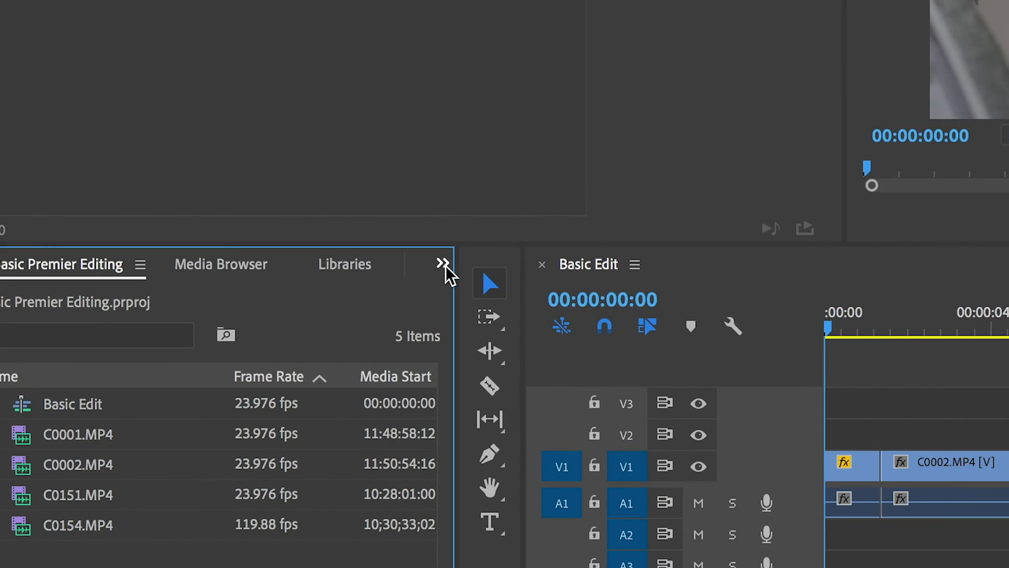
click(444, 266)
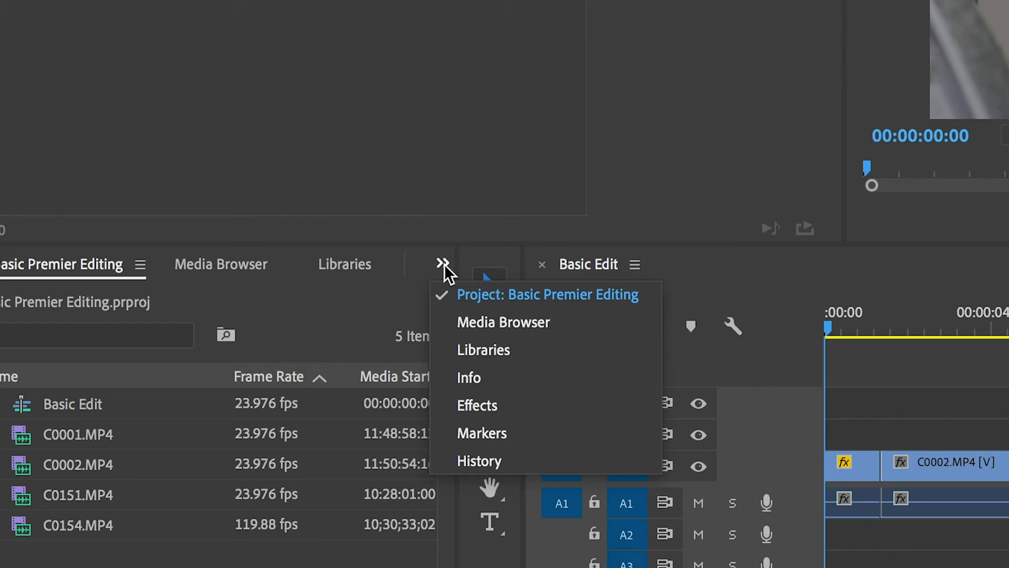
click(509, 400)
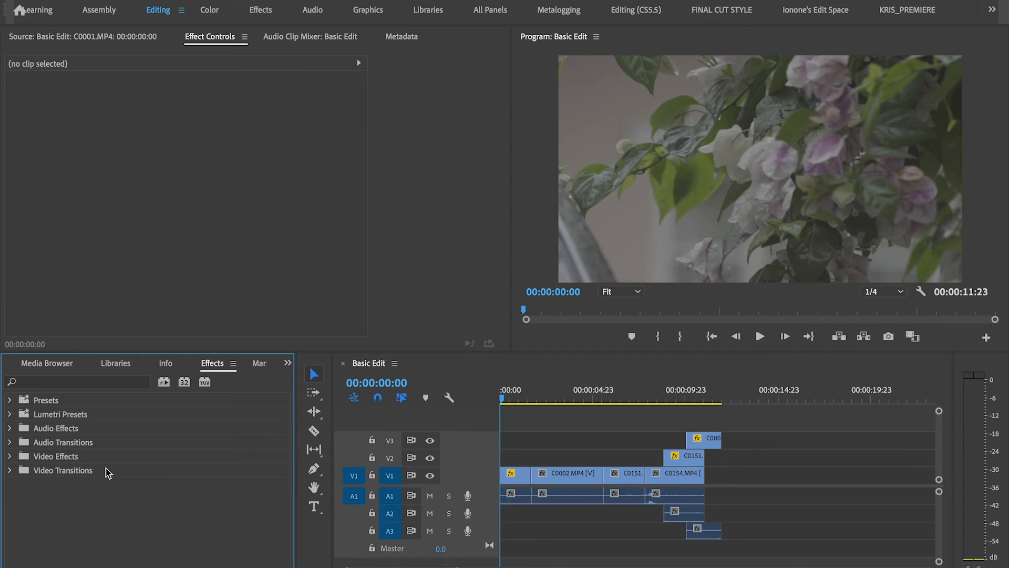
click(24, 470)
click(10, 471)
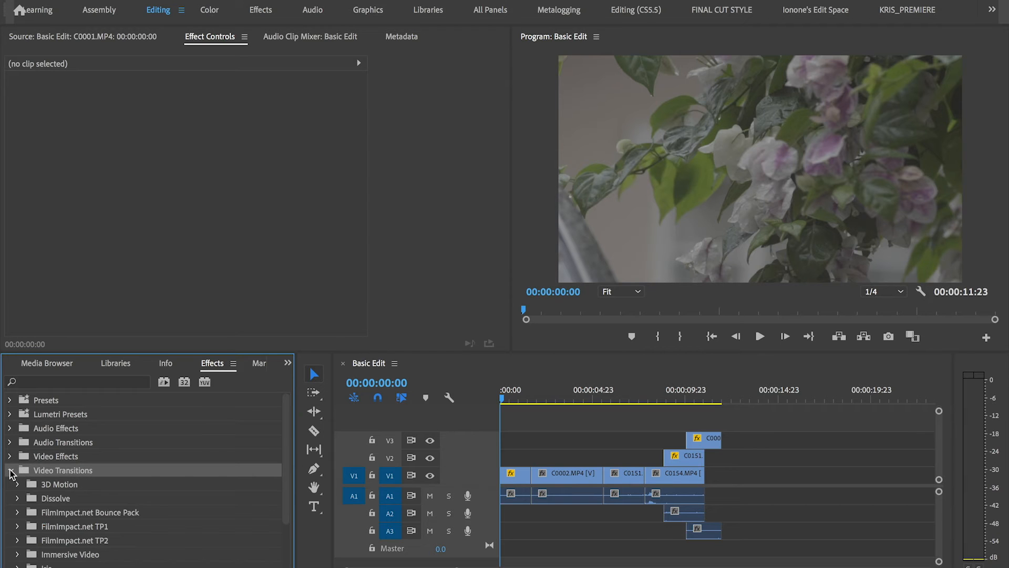
scroll(195, 526, down, 2)
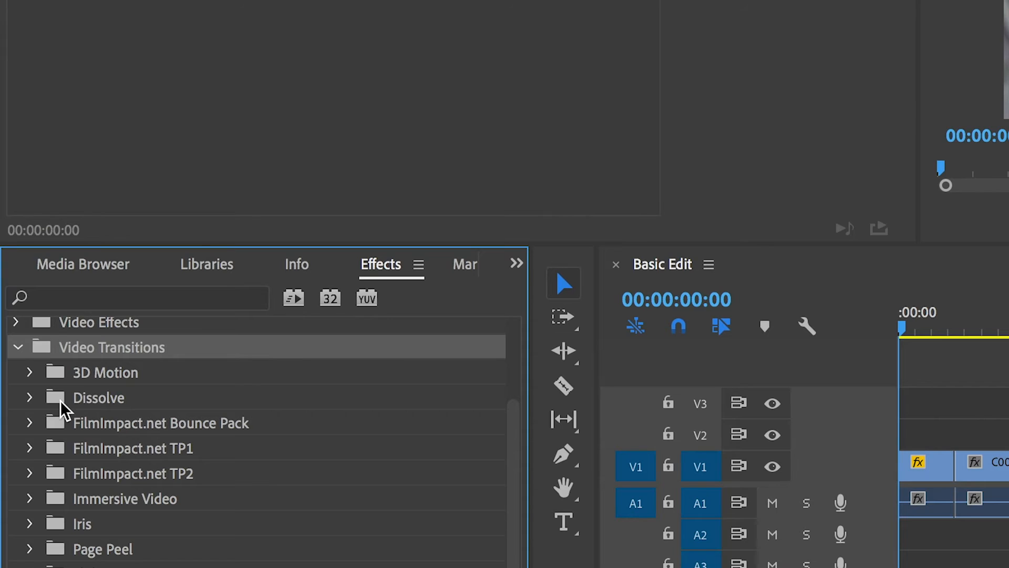
Apply a Cross Dissolve from the Dissolve transitions to the cut between C0002.MP4 and C0151.MP4 on V1
click(26, 437)
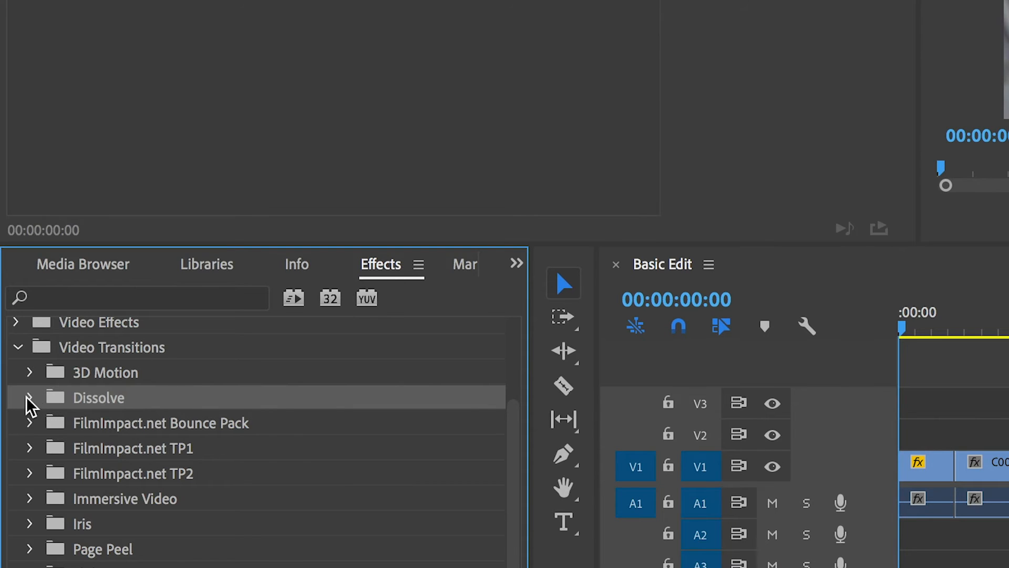
click(28, 398)
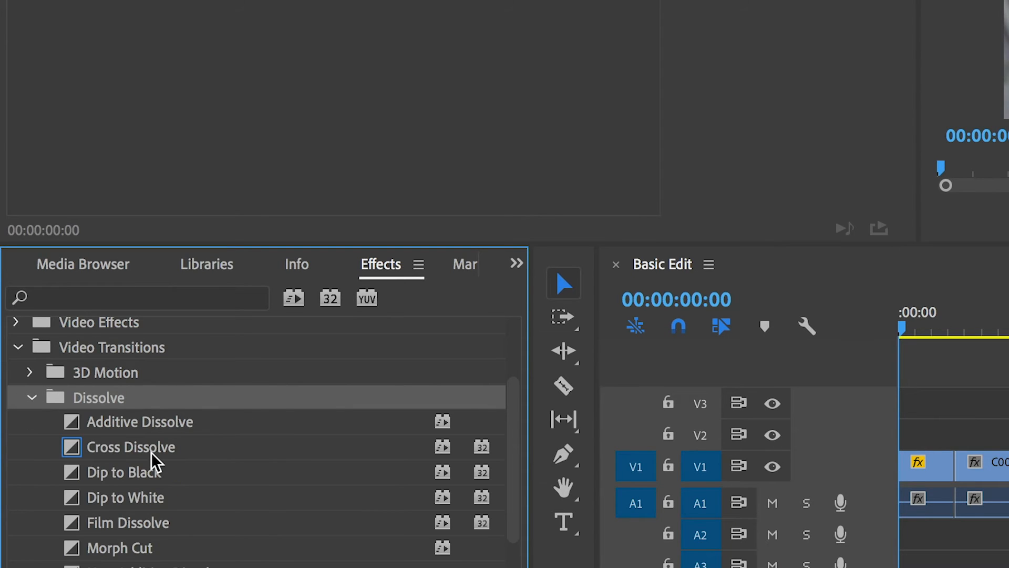
click(72, 447)
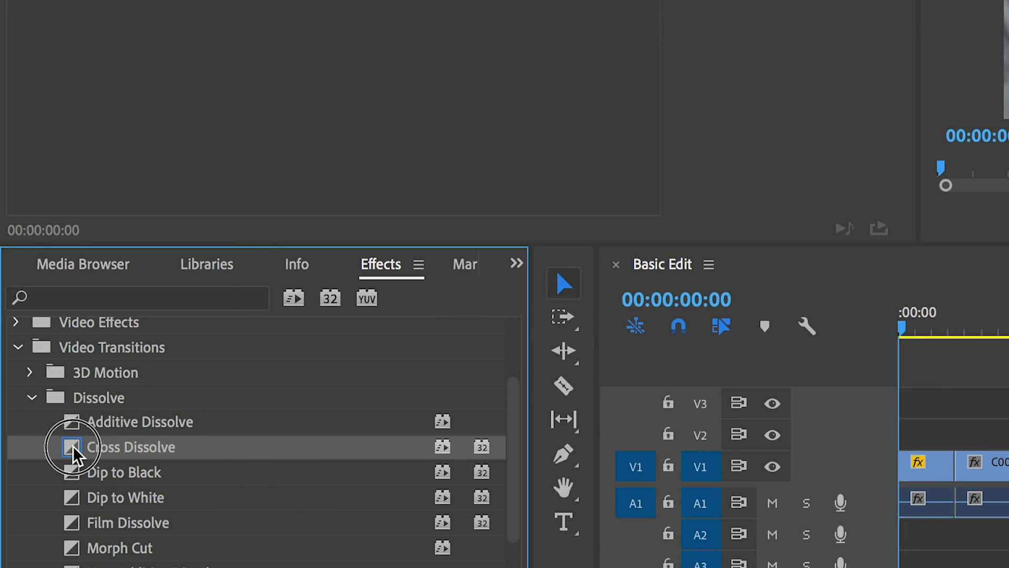
drag(73, 447, 939, 462)
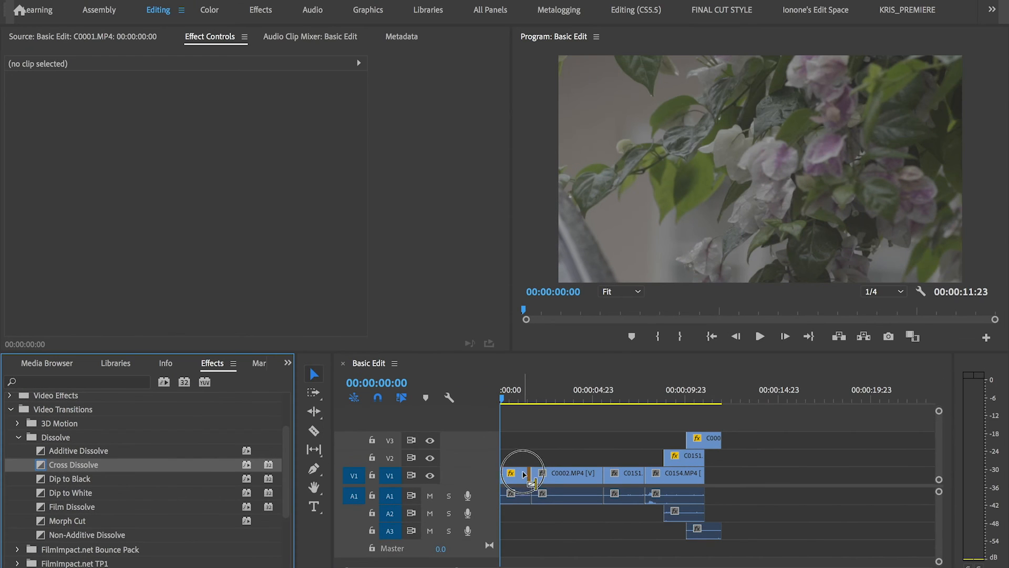
drag(523, 475, 656, 467)
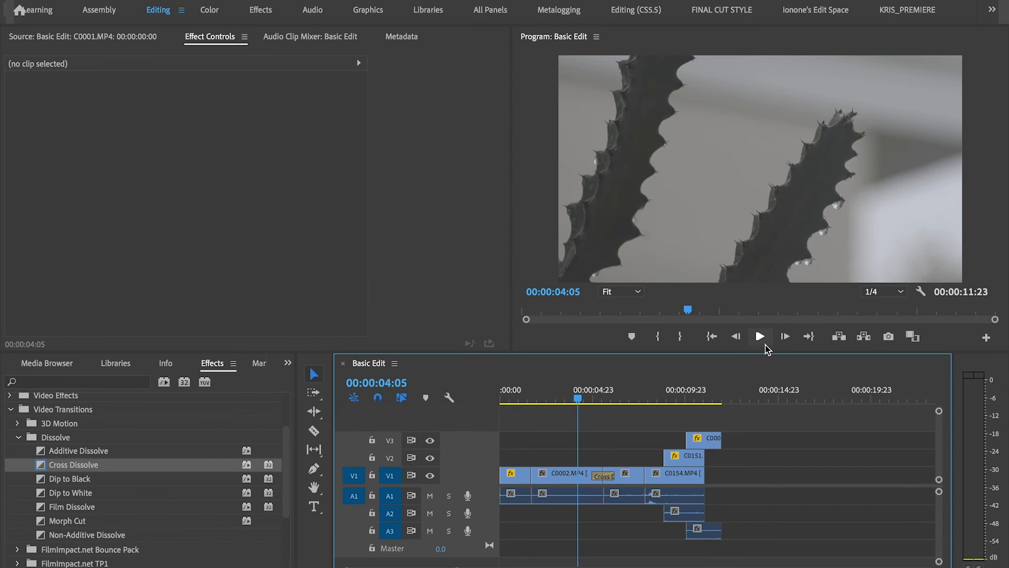
Play back the Cross Dissolve between C0002.MP4 and C0151.MP4, and select it to inspect its settings
click(761, 339)
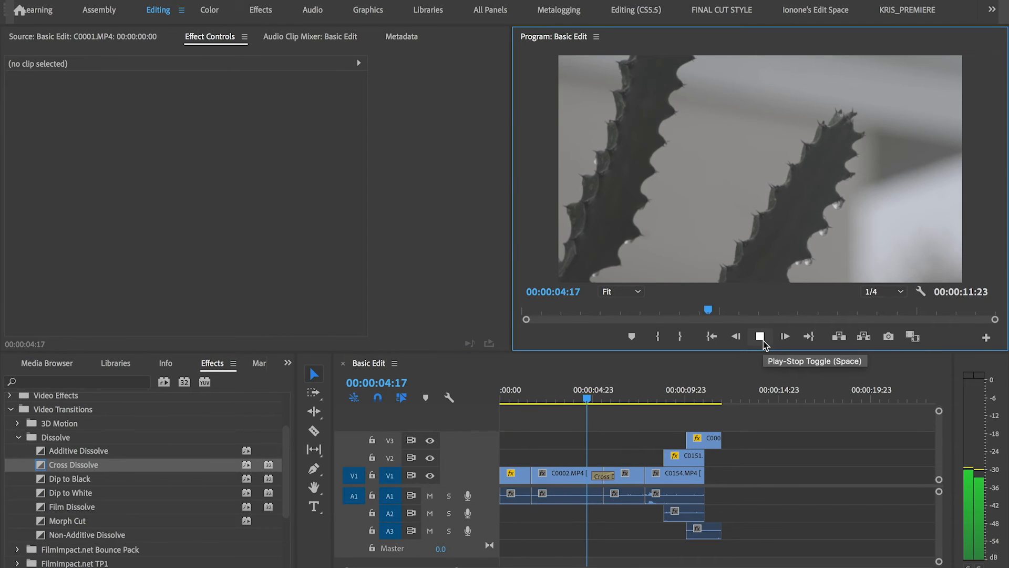
click(763, 340)
drag(635, 398, 582, 398)
click(605, 475)
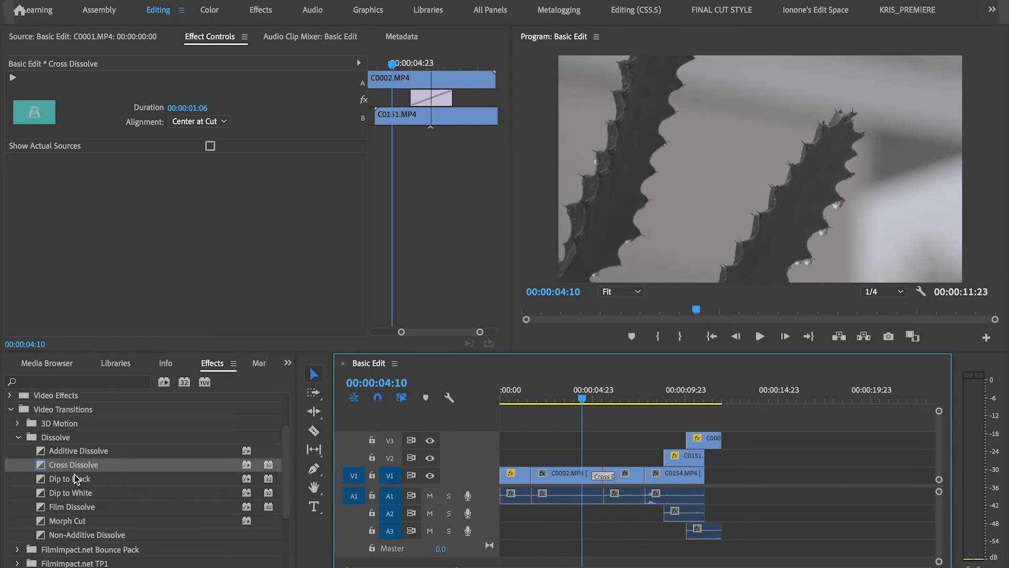
Replace the Cross Dissolve between C0002.MP4 and C0151.MP4 with Dip to Black and play back the transition
drag(75, 478, 607, 476)
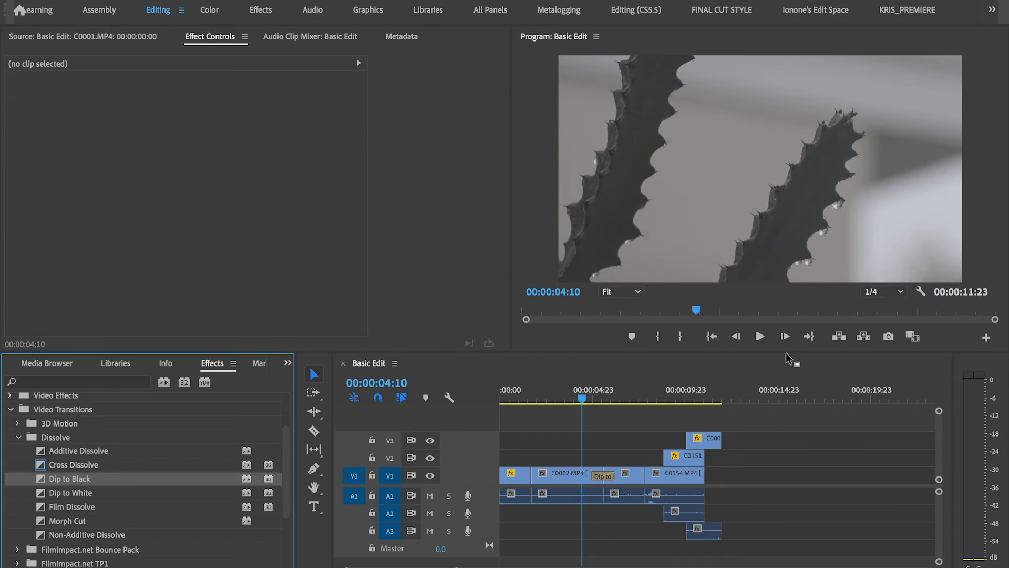
click(760, 336)
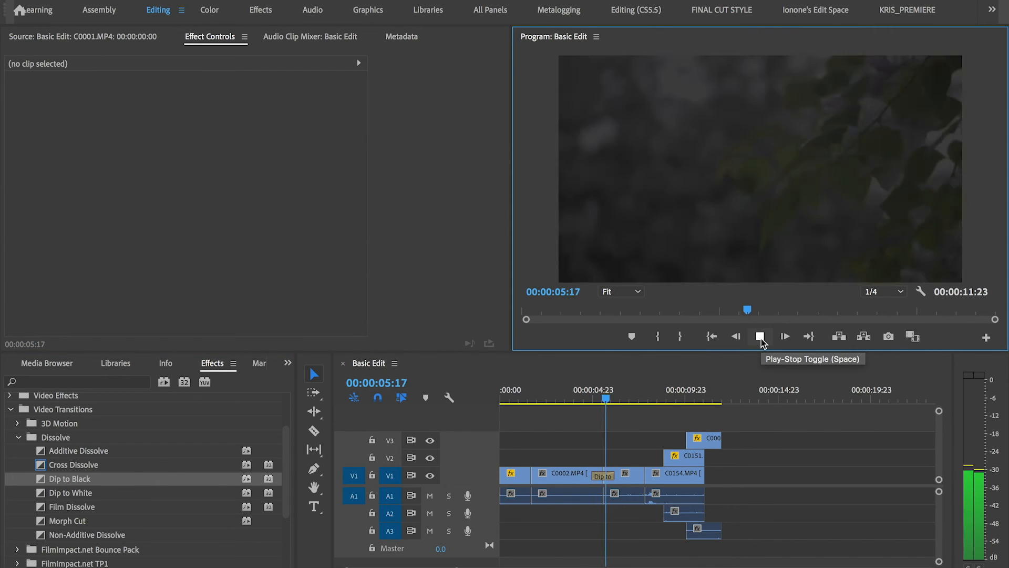
click(760, 338)
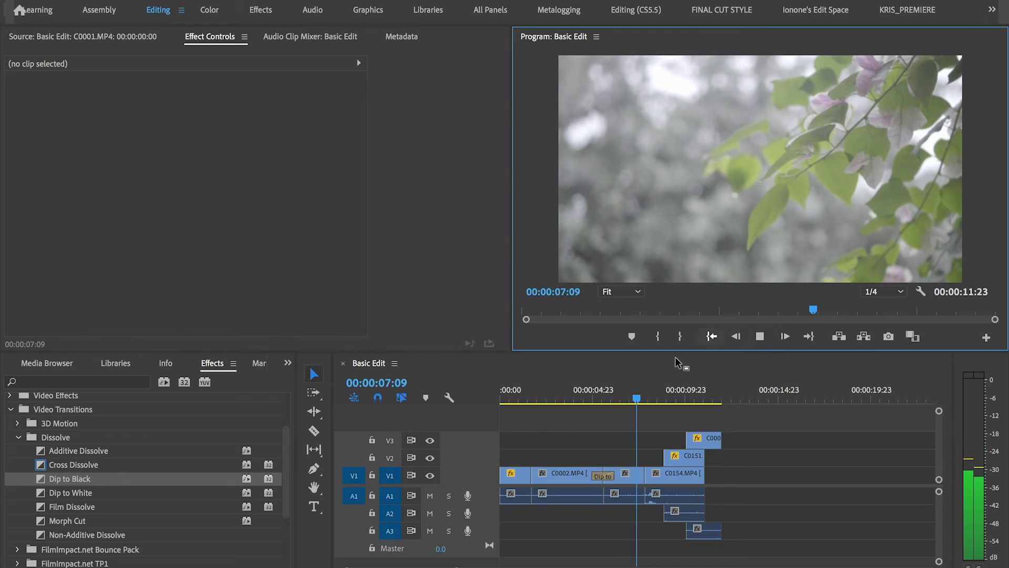
click(592, 398)
click(580, 399)
Replace the Dip to Black transition with Cube Spin from the 3D Motion folder and play it back
click(19, 437)
click(17, 423)
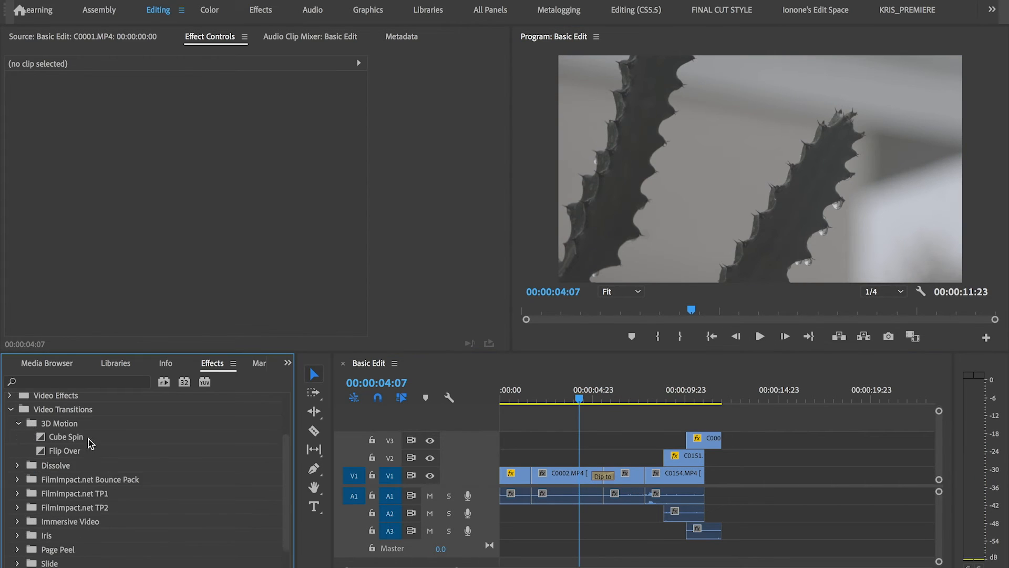
drag(70, 441, 604, 475)
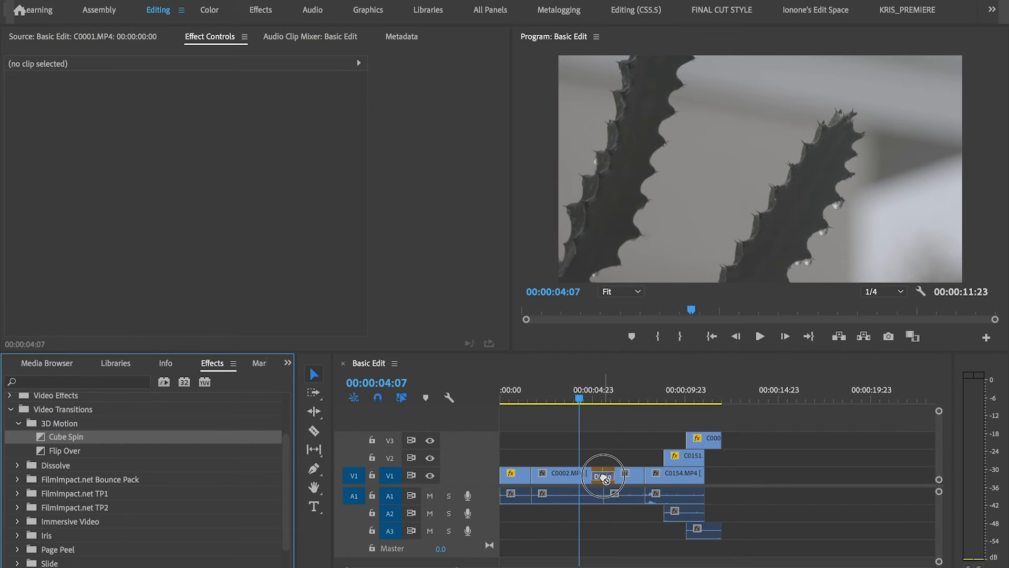
click(760, 337)
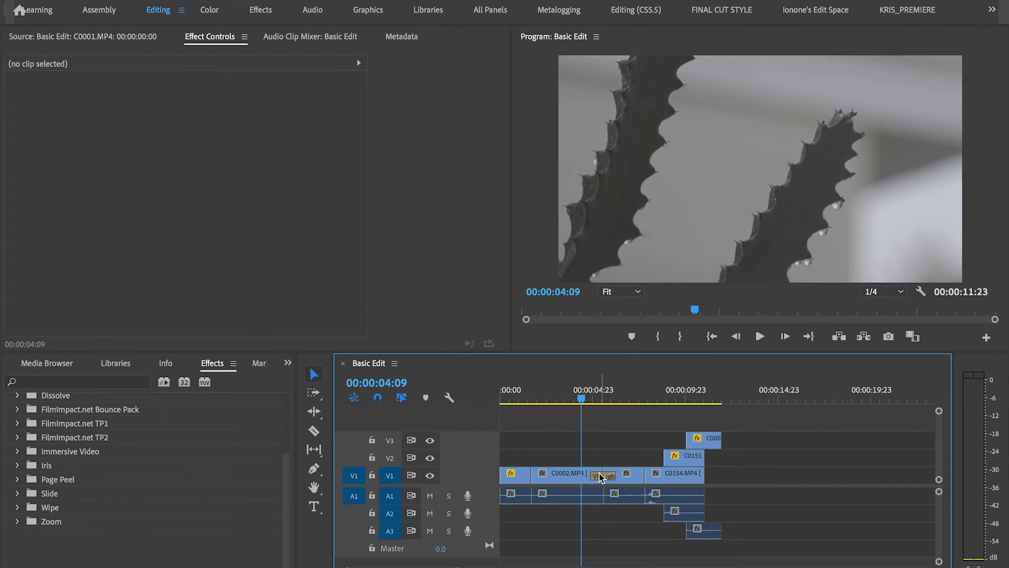
Inspect the VR Light Rays transition between C0002.MP4 and C0151.MP4 on V1 and shorten it to 00:00:00:18
click(599, 477)
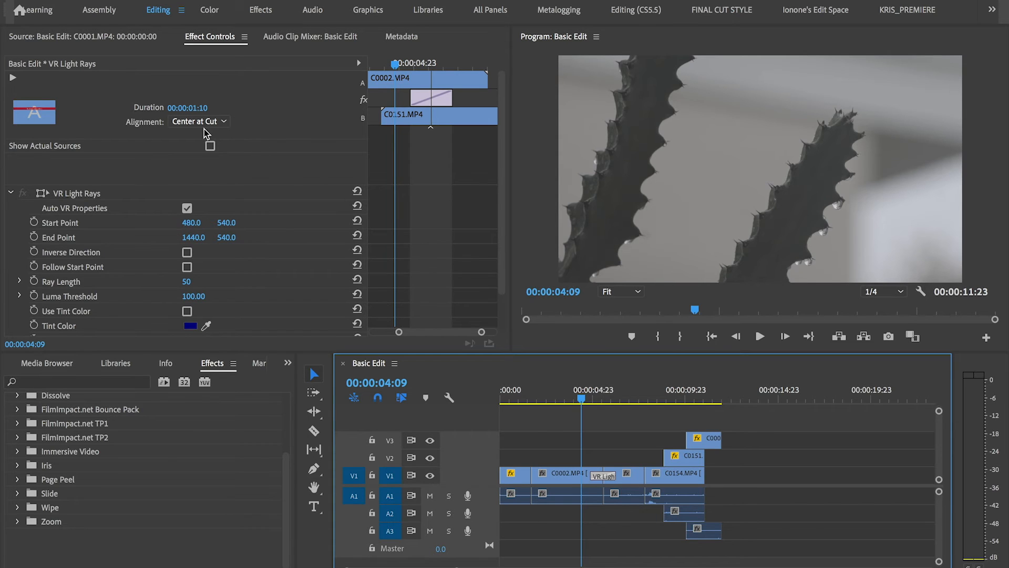
scroll(324, 267, down, 2)
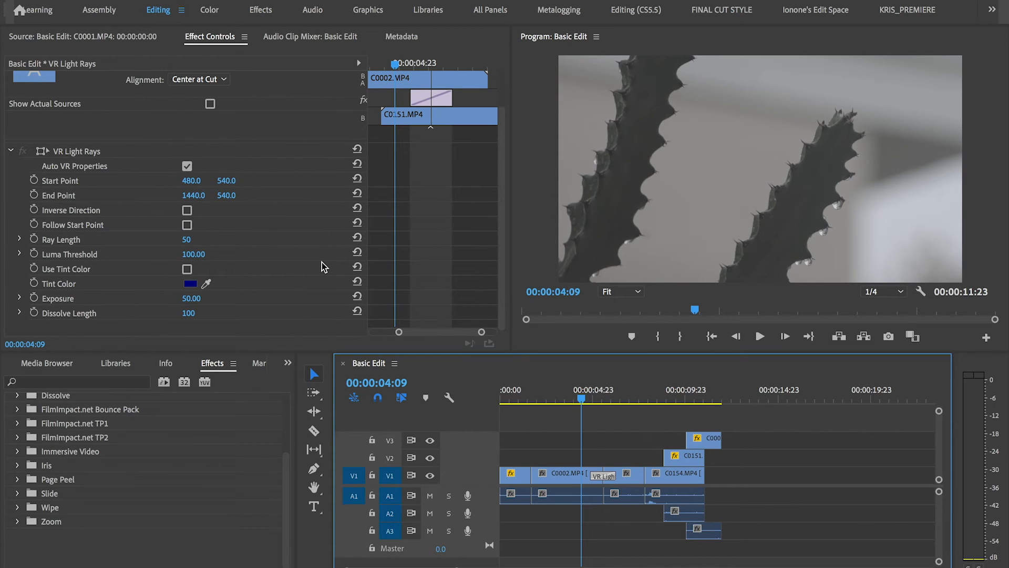
drag(595, 475, 582, 474)
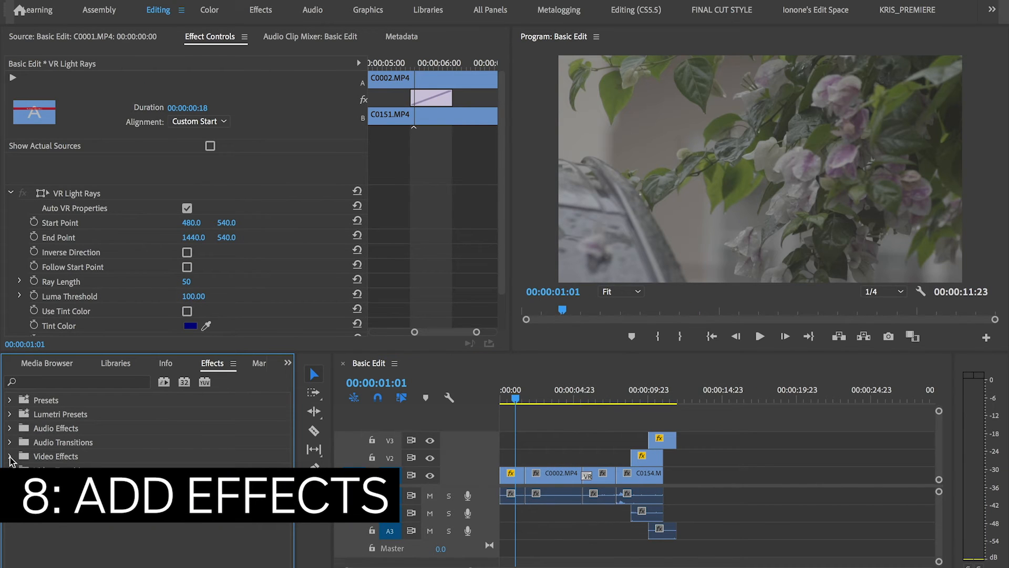
Browse the Adjust and Blur & Sharpen video effects and expand the Color Correction folder
click(10, 456)
scroll(154, 473, down, 4)
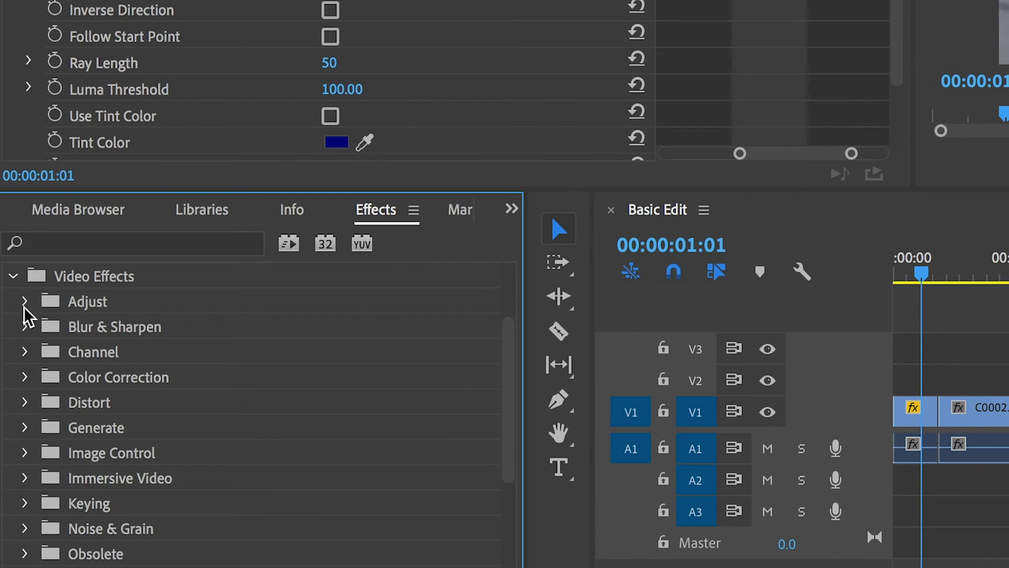
click(25, 302)
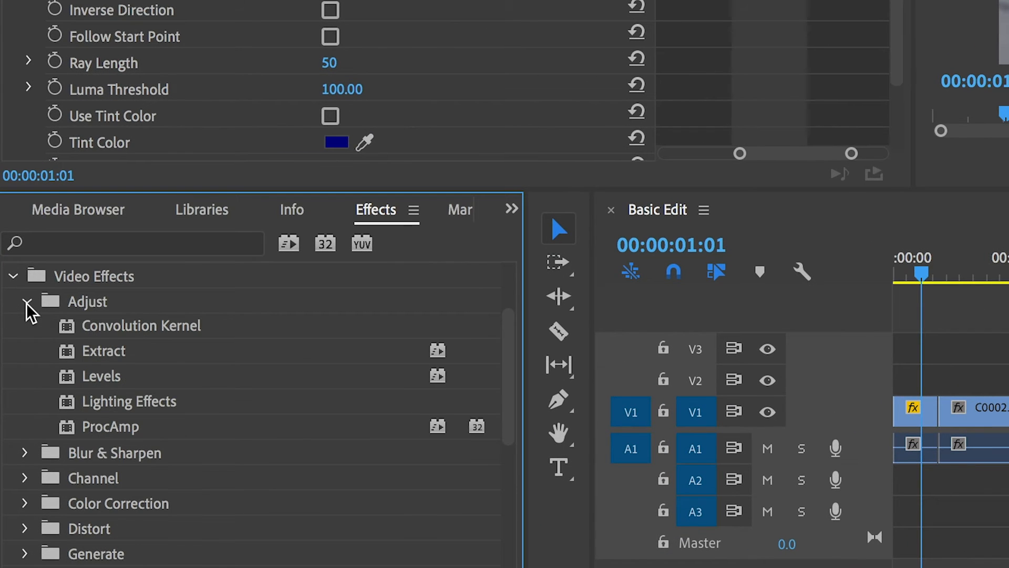
click(26, 302)
click(25, 330)
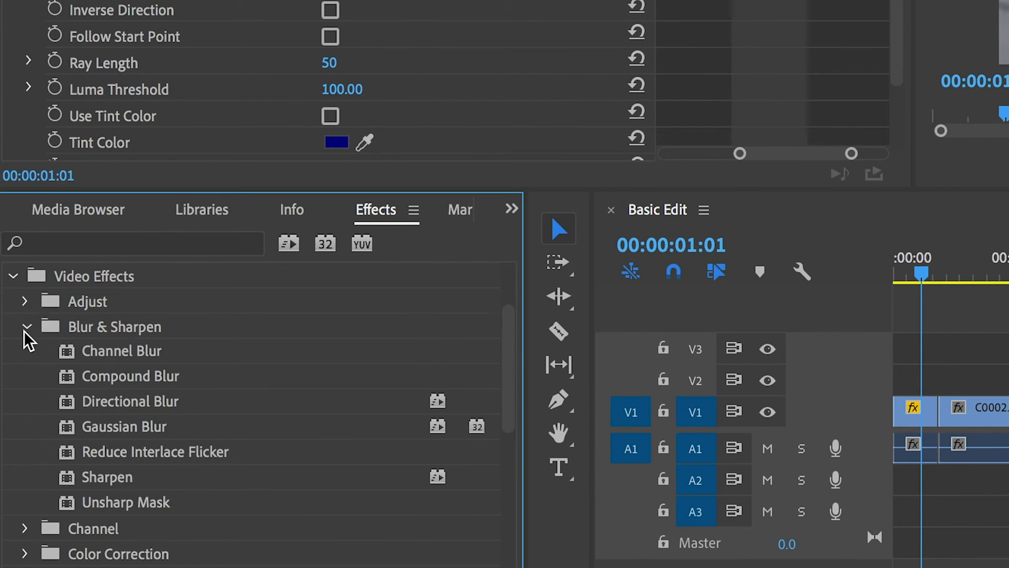
click(24, 330)
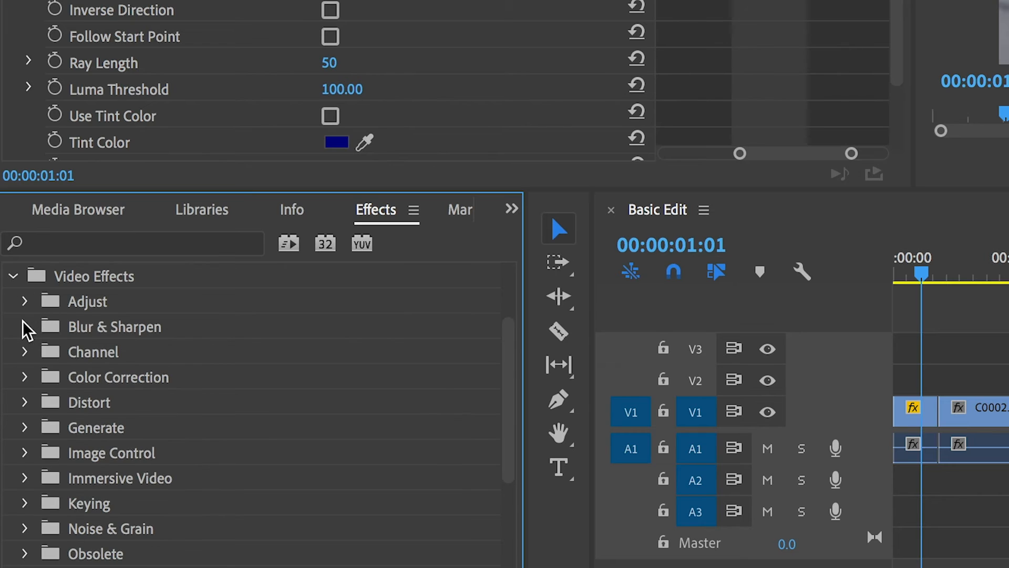
click(24, 377)
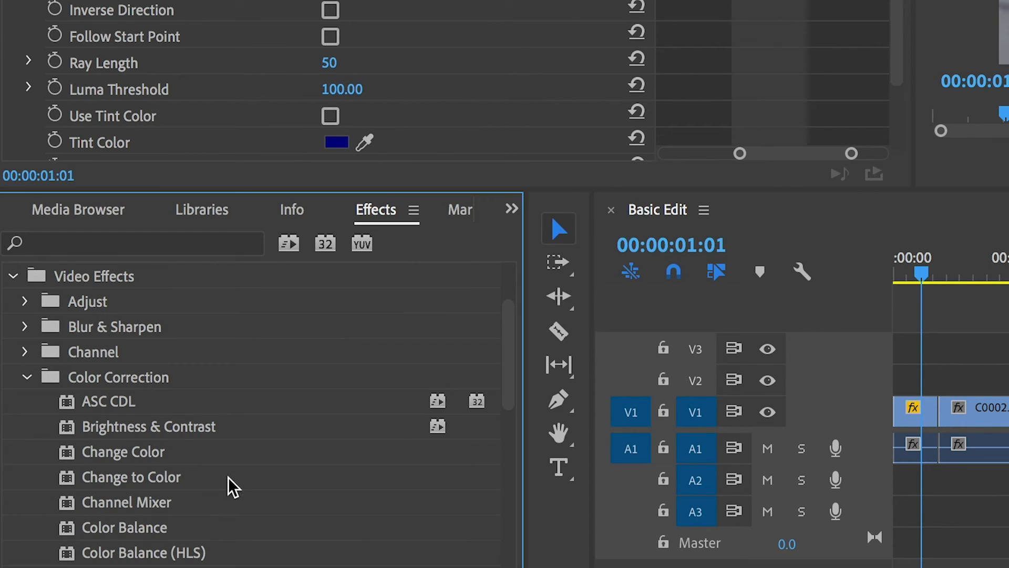
Apply the Brightness & Contrast effect to the first C0001.MP4 clip on V1 and adjust its brightness and contrast
click(895, 273)
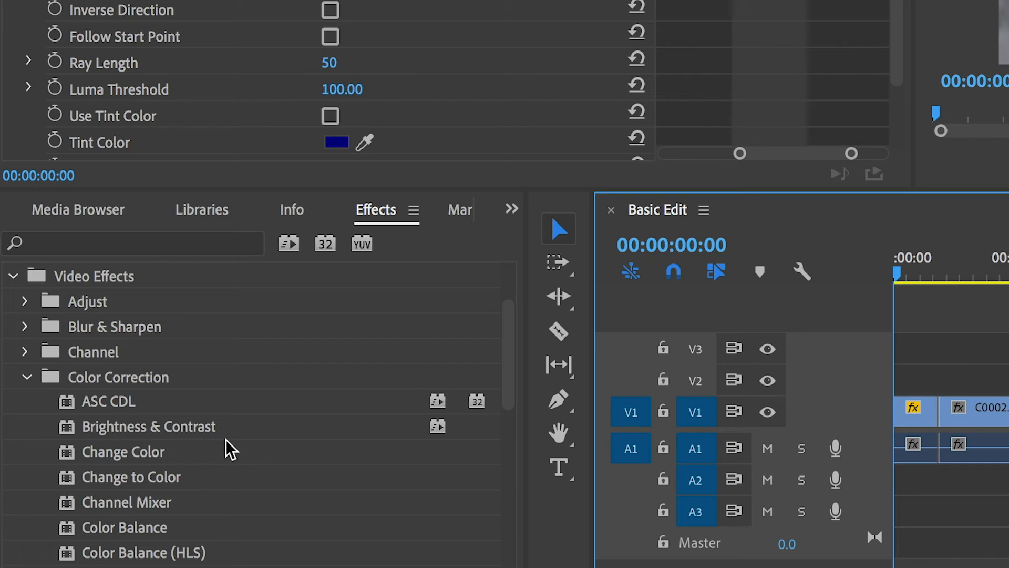
scroll(226, 448, down, 2)
scroll(226, 440, up, 1)
drag(174, 377, 915, 413)
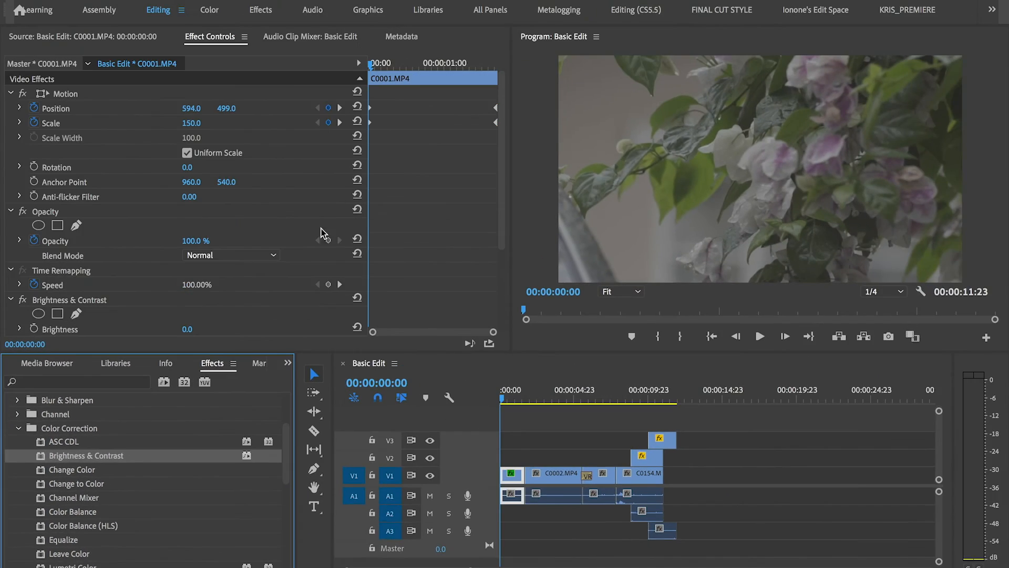
scroll(323, 233, down, 3)
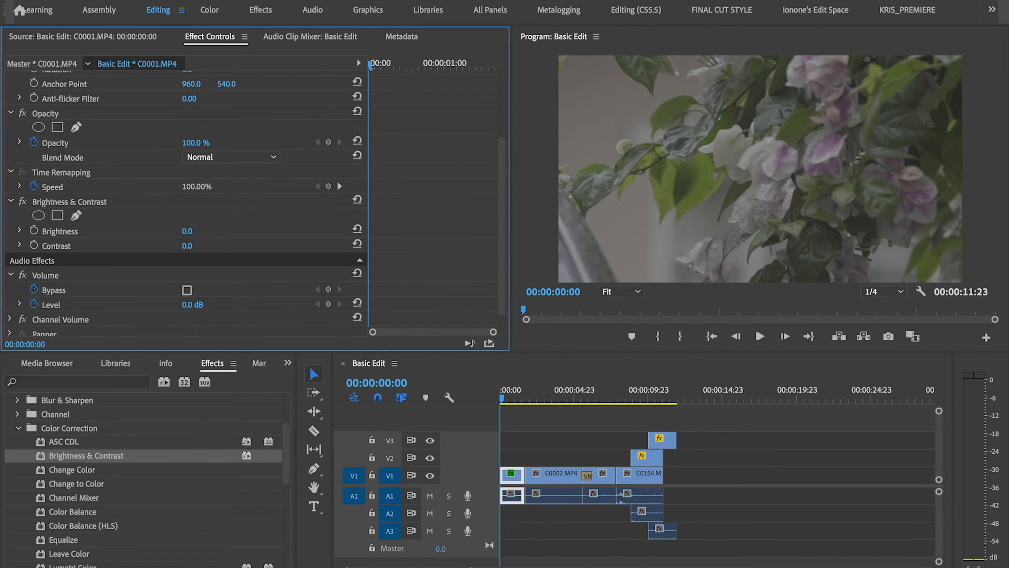
drag(184, 232, 208, 246)
Apply the Brightness & Contrast effect to the C0002.MP4 clip on V1 and set its Contrast to 41
drag(108, 411, 553, 475)
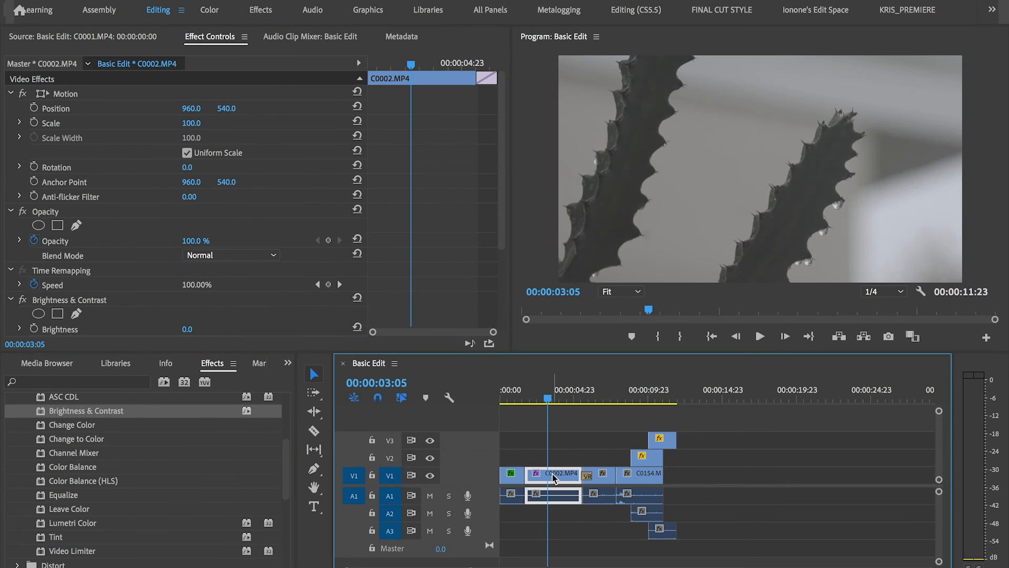
scroll(502, 273, down, 3)
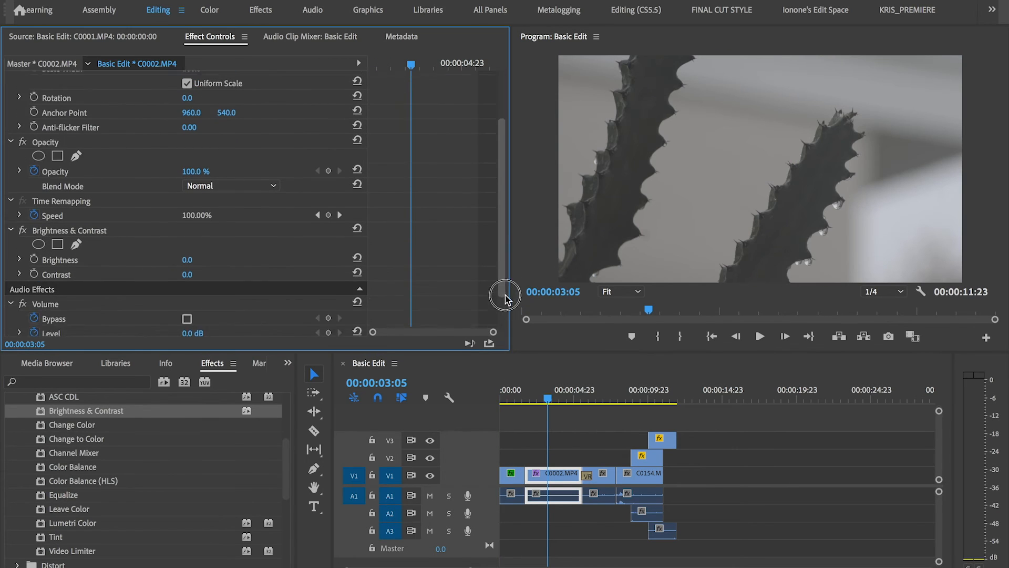
drag(187, 265, 202, 267)
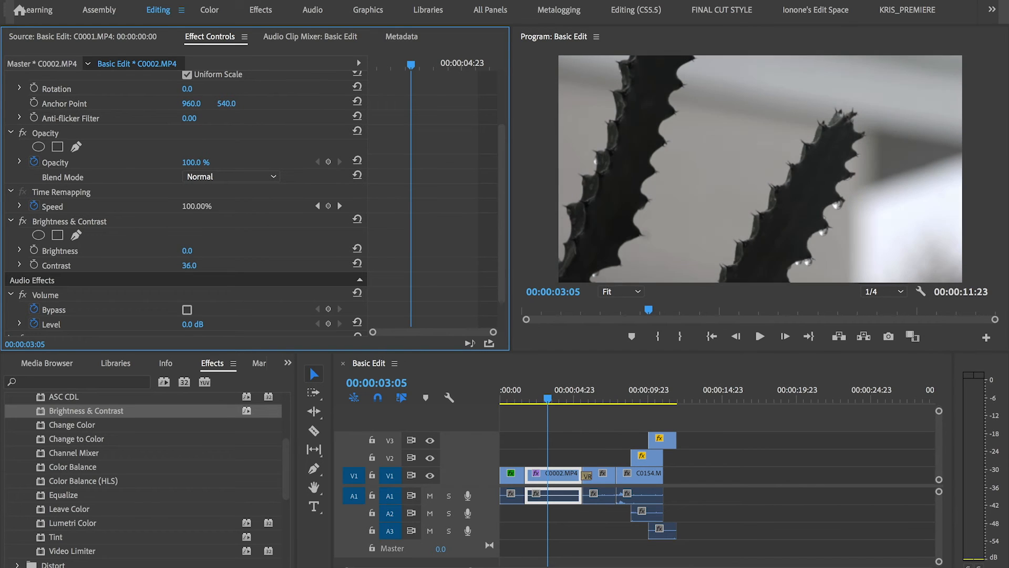
scroll(146, 215, down, 2)
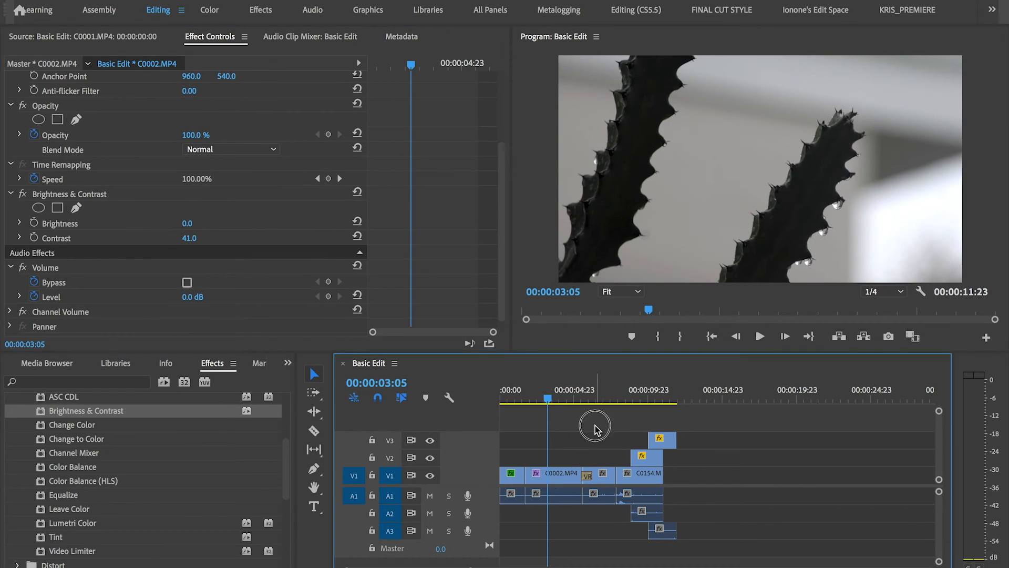
Copy the Brightness & Contrast effect from the C0002.MP4 clip on V1
click(557, 474)
scroll(505, 279, down, 3)
click(99, 214)
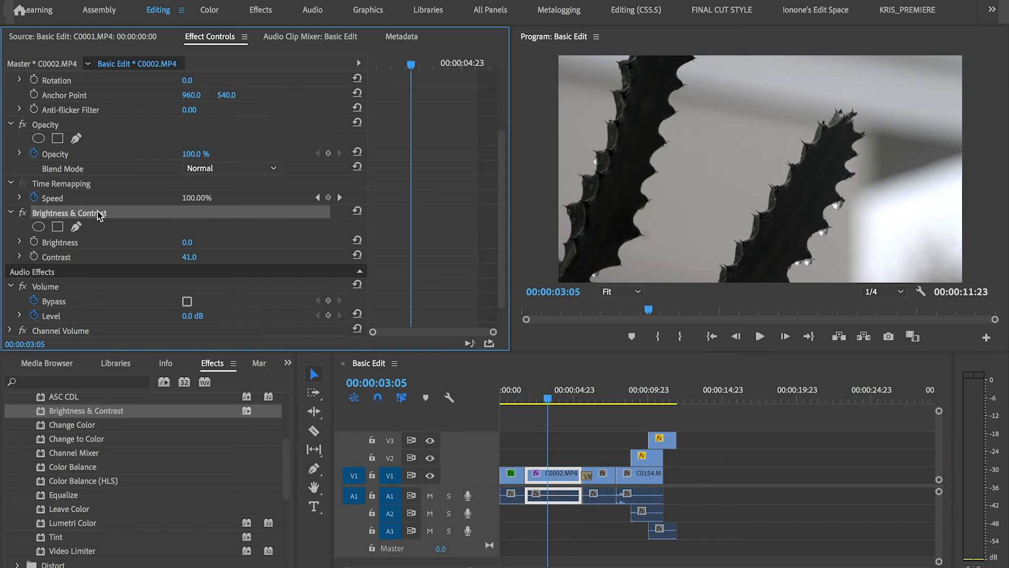
right_click(99, 216)
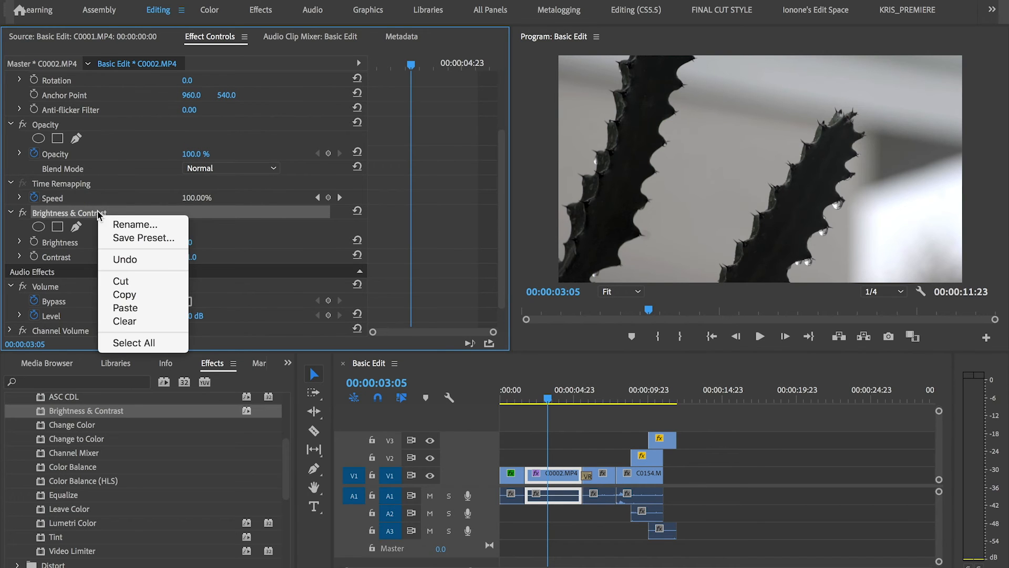
click(157, 297)
click(560, 478)
Paste the copied Brightness & Contrast effect onto the C0151.MP4 clip on V1 and set its Brightness to -16
click(604, 478)
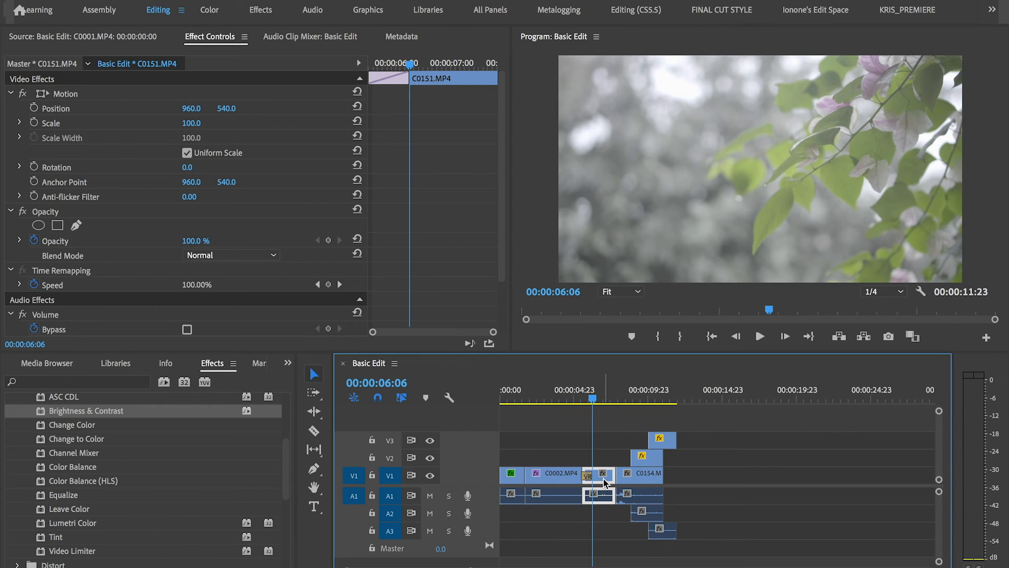
right_click(146, 288)
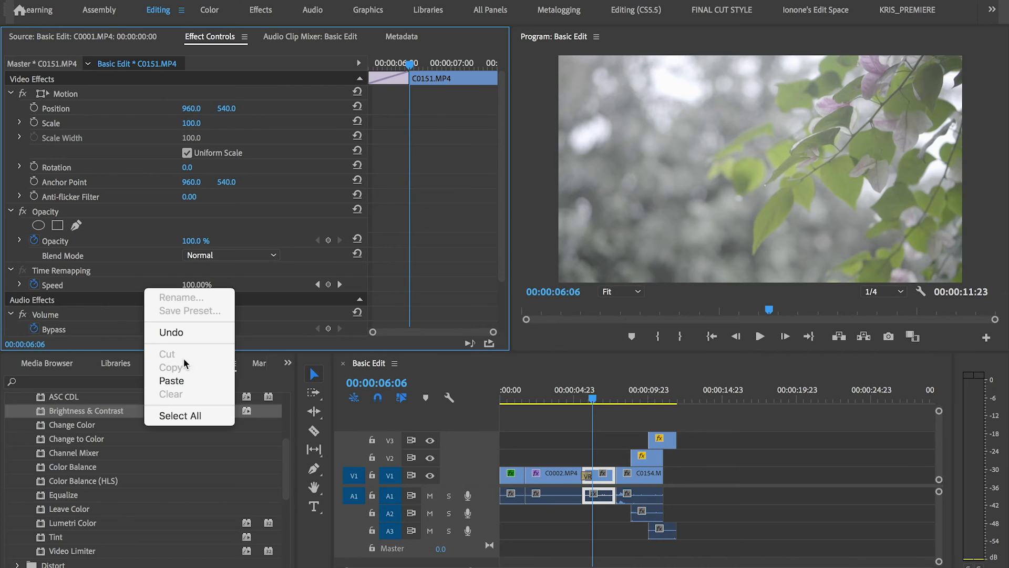
click(172, 380)
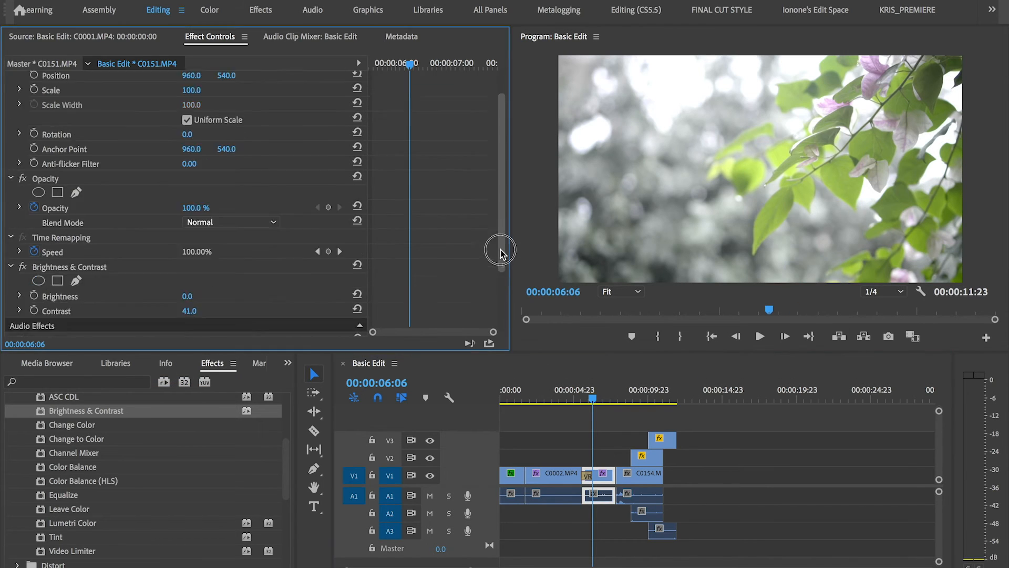
scroll(500, 235, down, 3)
drag(187, 229, 179, 229)
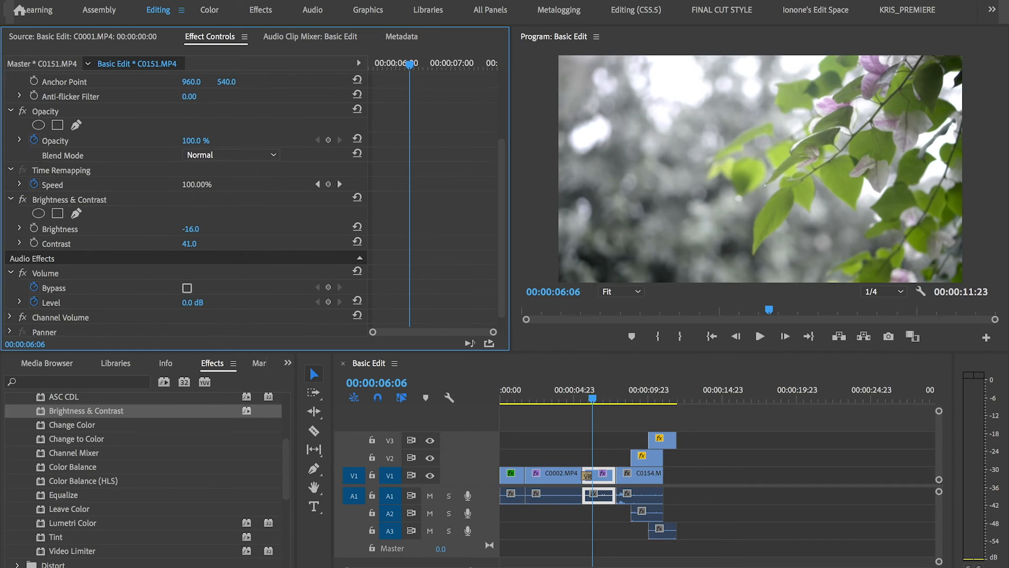
Paste the copied Brightness & Contrast effect onto C0154.MP4 on V1 and the clips above it on V2 and V3, and play the result
click(613, 395)
drag(704, 425, 618, 540)
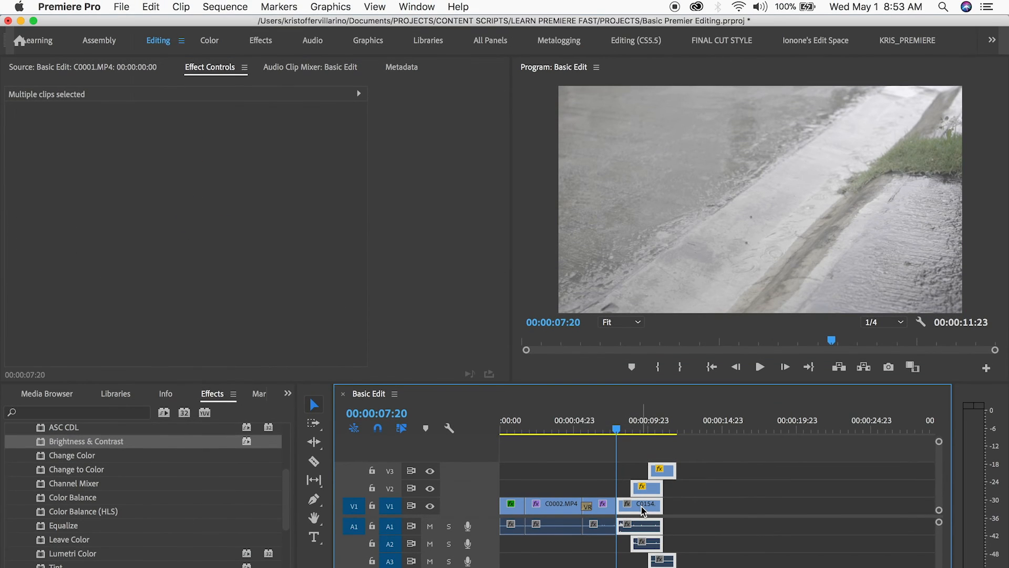
click(151, 7)
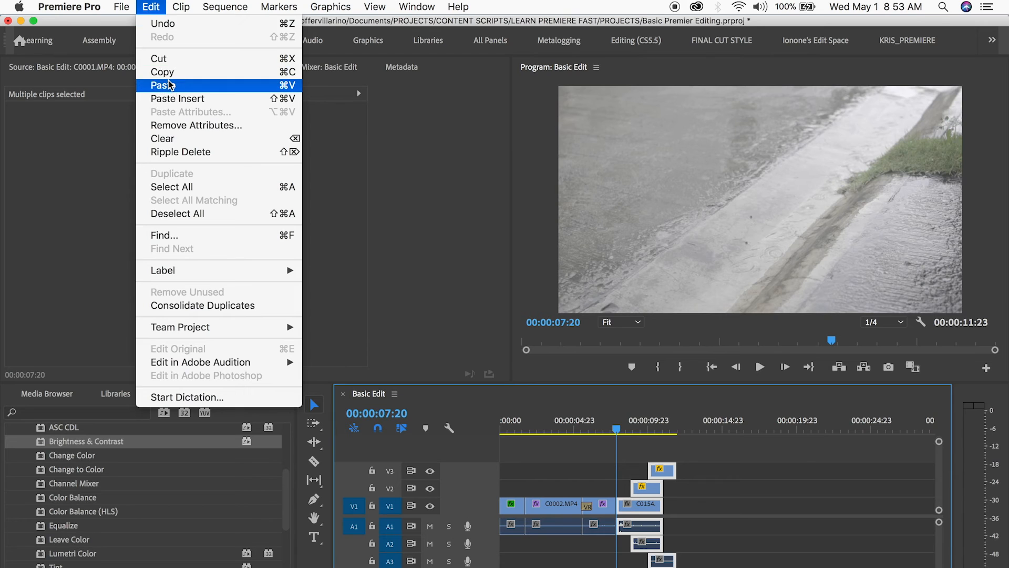
click(155, 85)
click(686, 424)
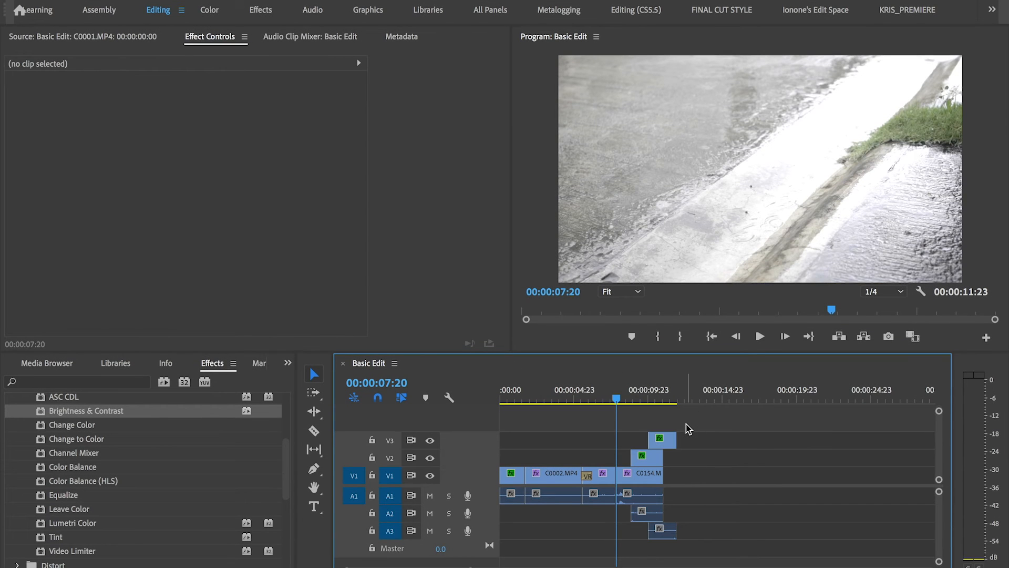
click(759, 337)
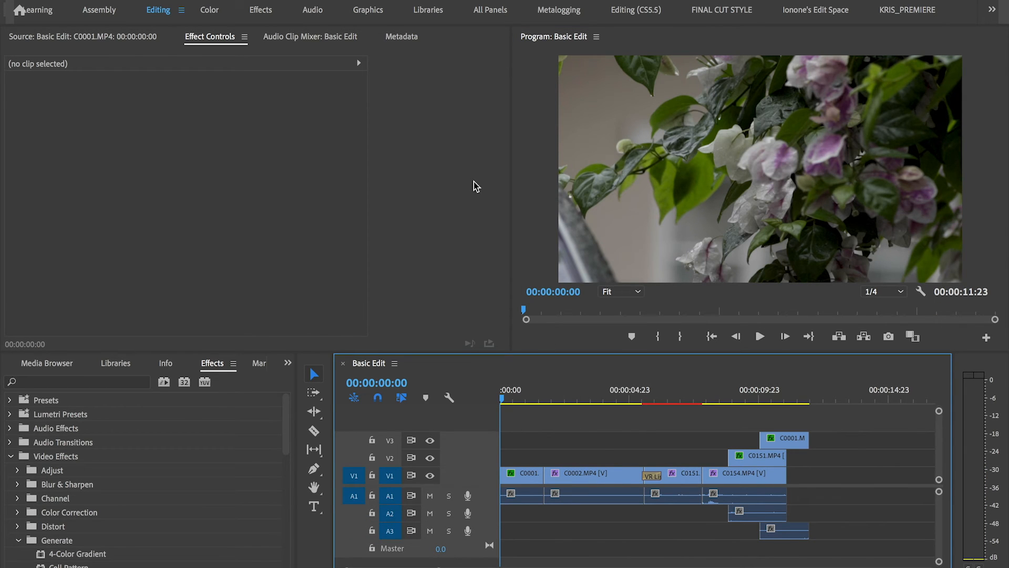
Switch to the Titles workspace and bring up the title designer in place of the Basic Edit program view
click(417, 7)
mouse_move(432, 24)
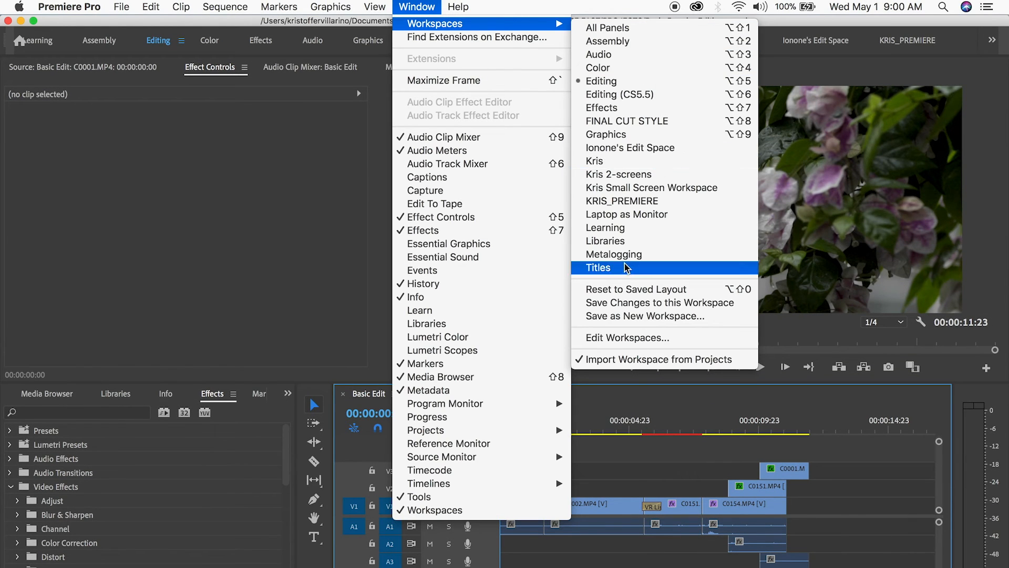
click(607, 268)
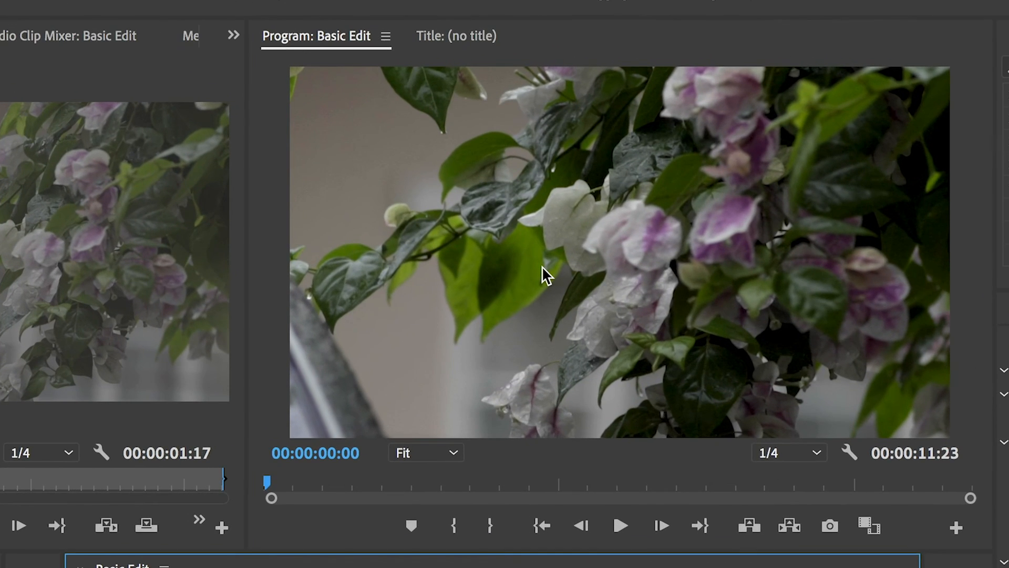
click(535, 226)
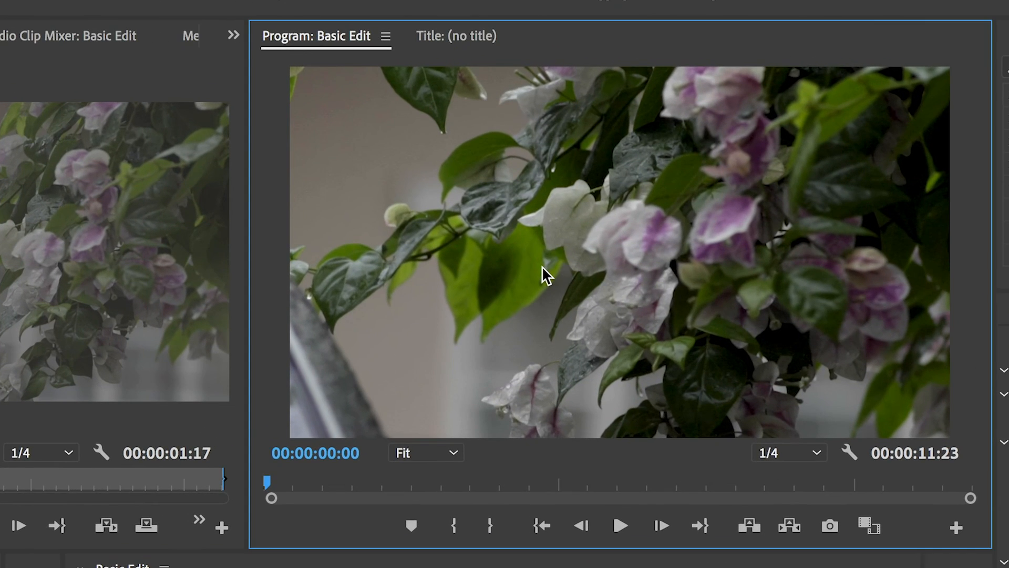
click(450, 36)
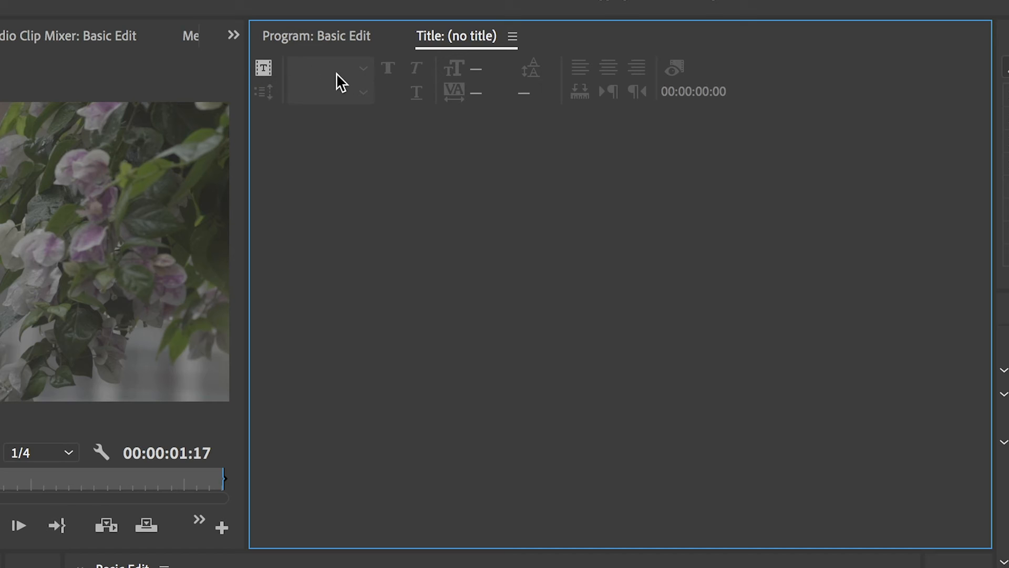
Create a new title named "Basic Title" at 1920 x 1080 and 23.976 fps, and locate it among the project items
click(263, 67)
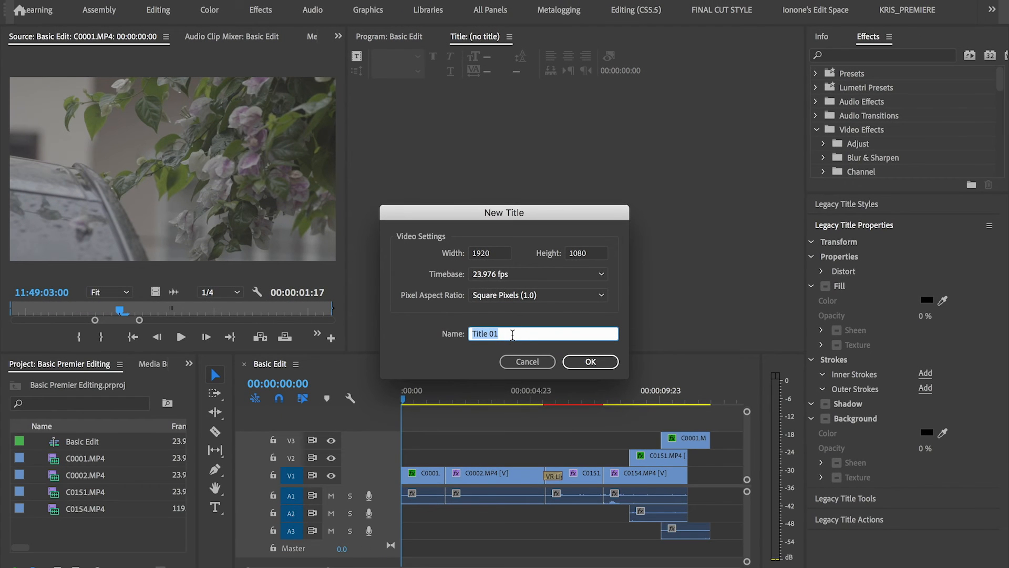
text(Basic Title)
click(590, 362)
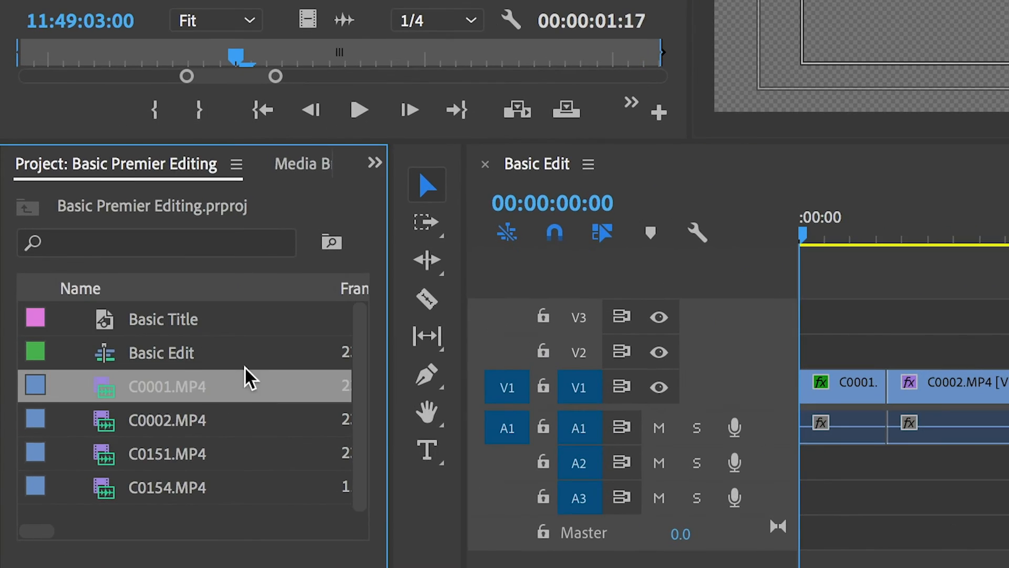
click(157, 347)
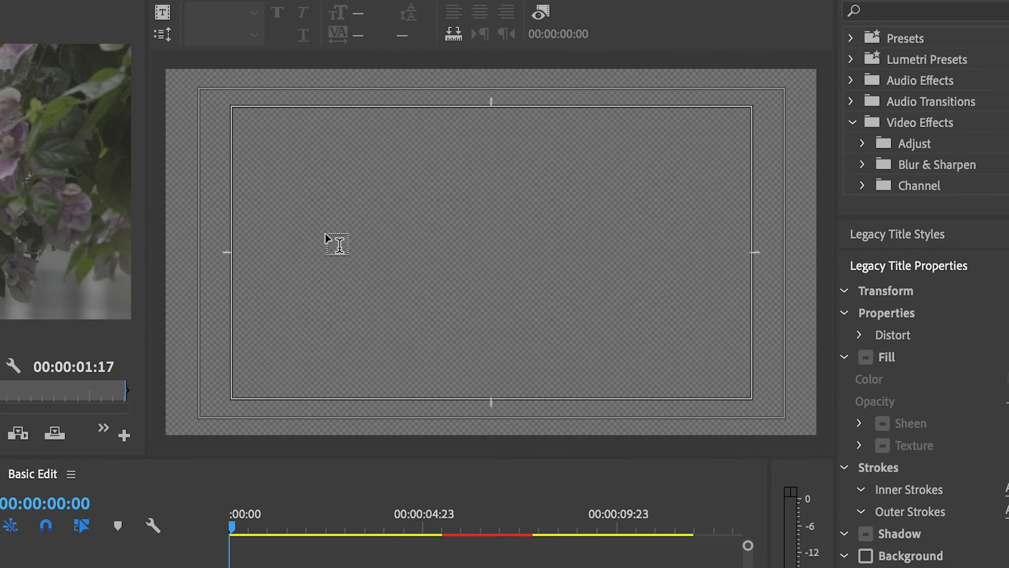
Add the text "My First Video" to the title canvas
click(326, 231)
text(My )
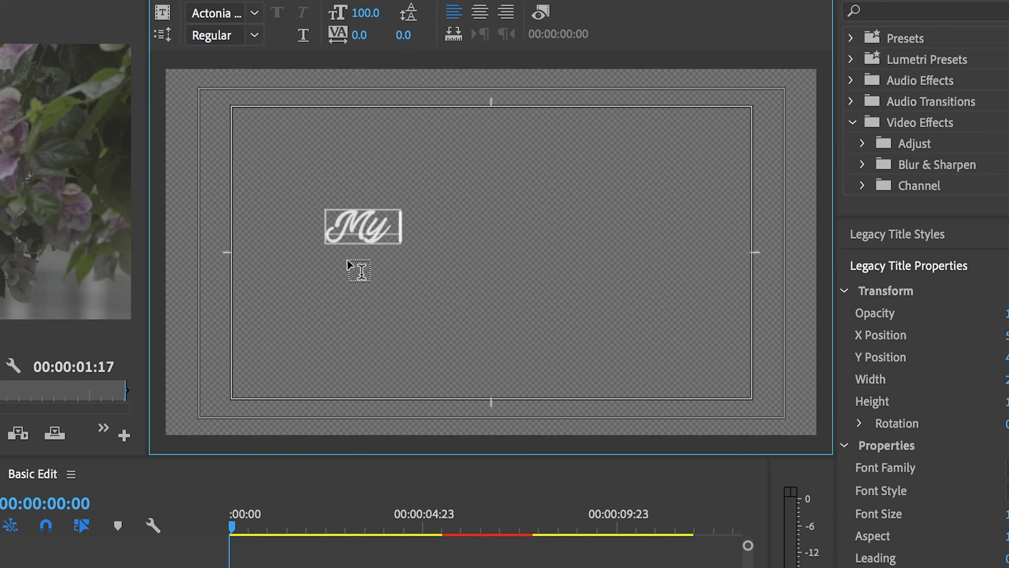
text(First Video)
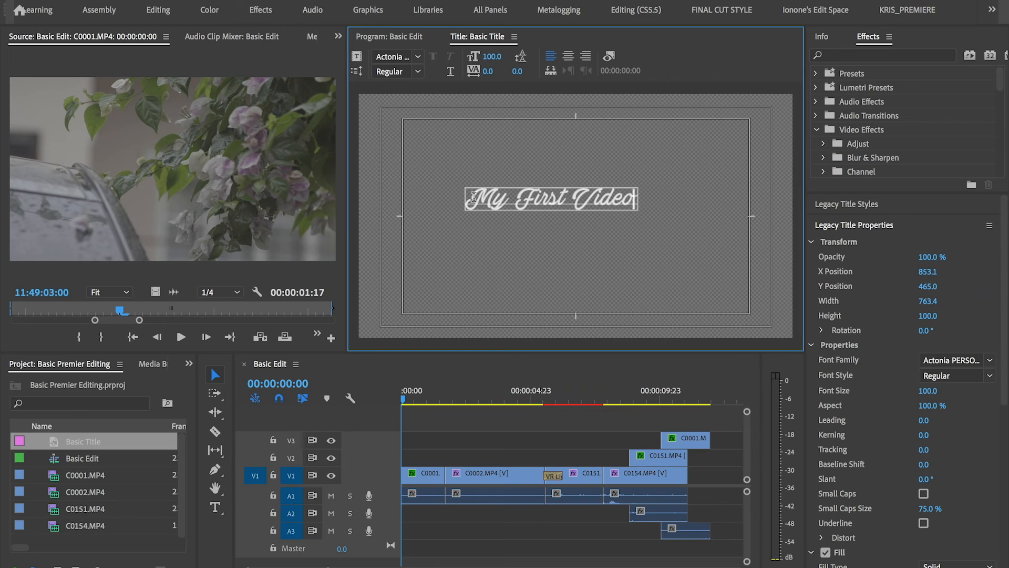
Format the "My First Video" text in Arial Black at font size 154 with centre alignment
drag(474, 197, 637, 200)
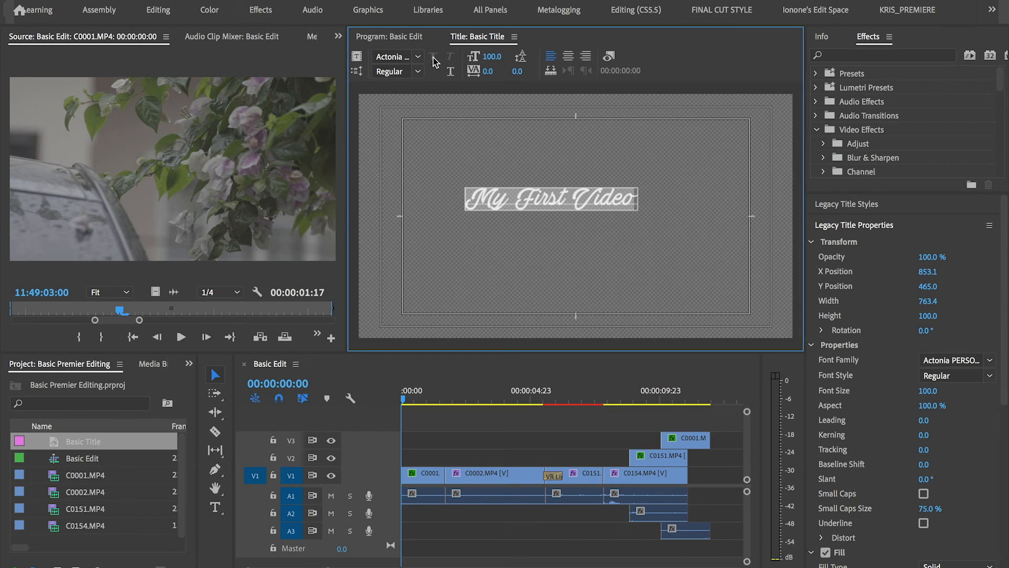
click(418, 58)
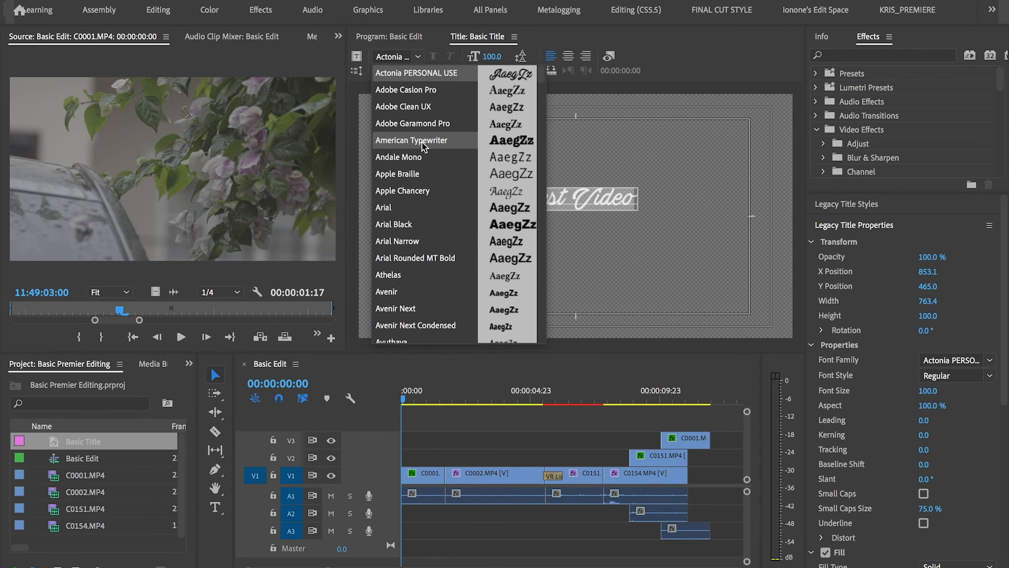
click(423, 225)
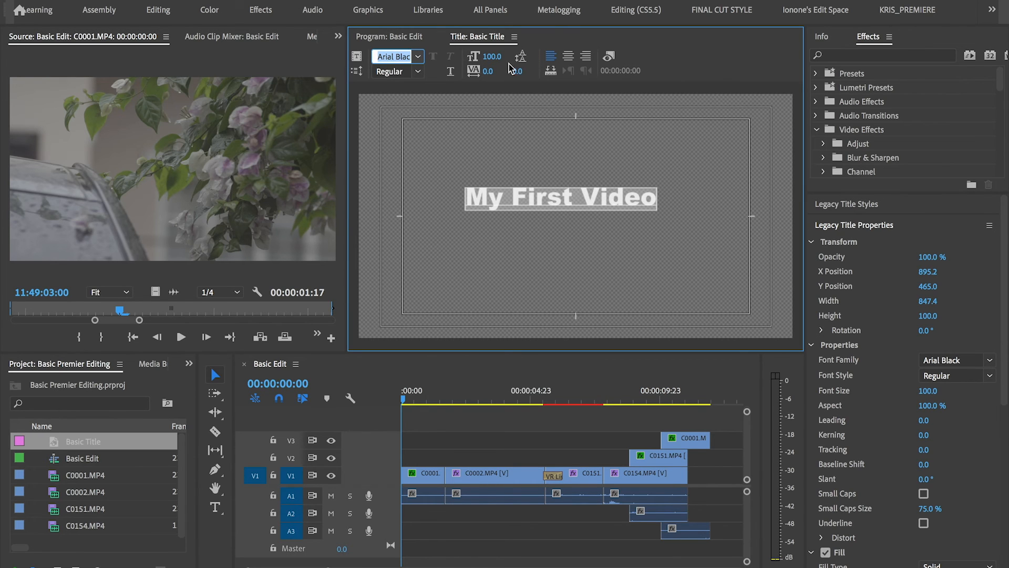
drag(492, 56, 524, 56)
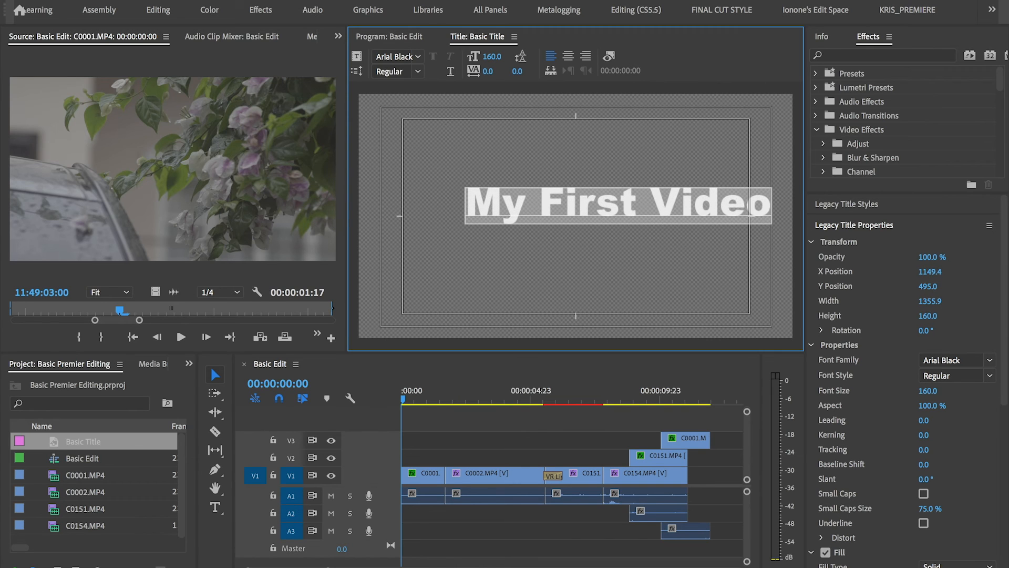
click(570, 57)
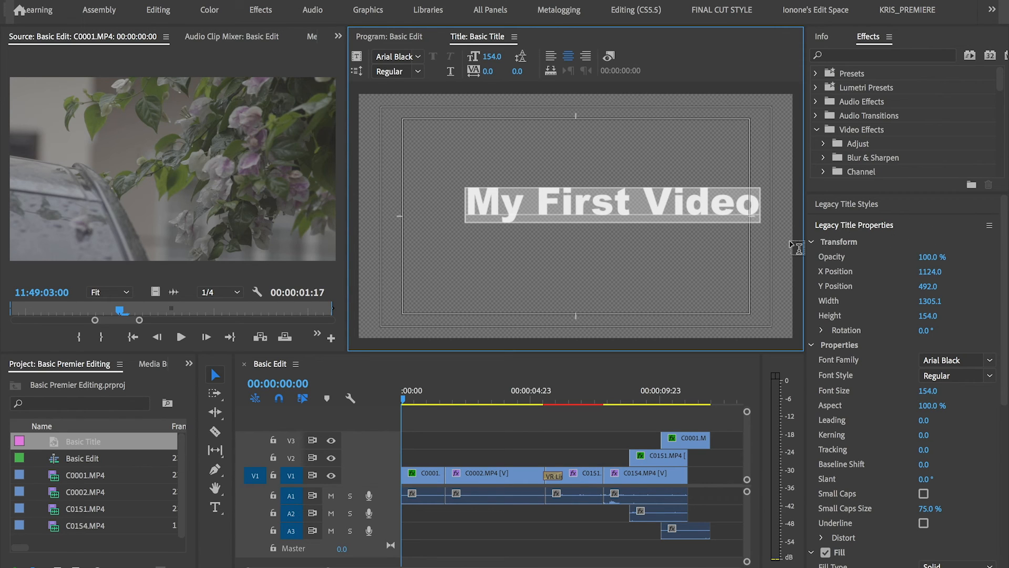
Move the "My First Video" text to the lower-left corner of the title-safe area and reduce its font size to 128
click(905, 225)
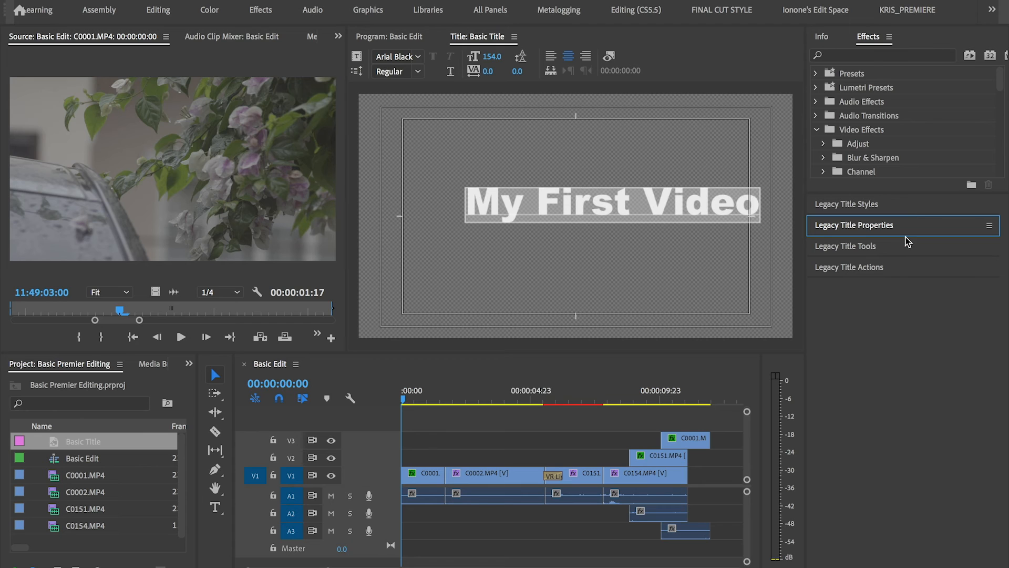
click(890, 248)
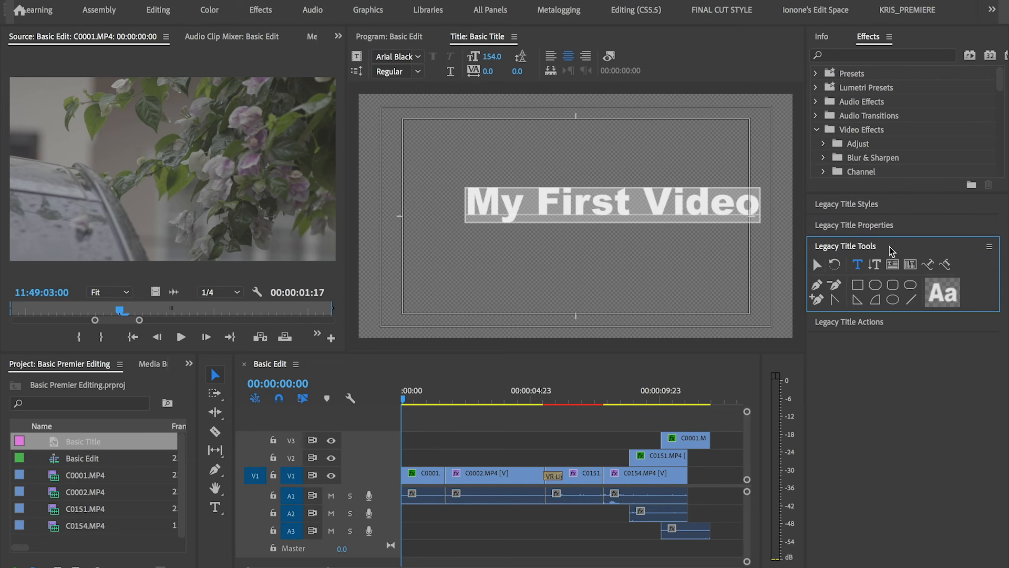
click(816, 265)
click(691, 267)
drag(689, 199, 613, 301)
drag(493, 56, 479, 56)
drag(593, 308, 575, 314)
click(706, 420)
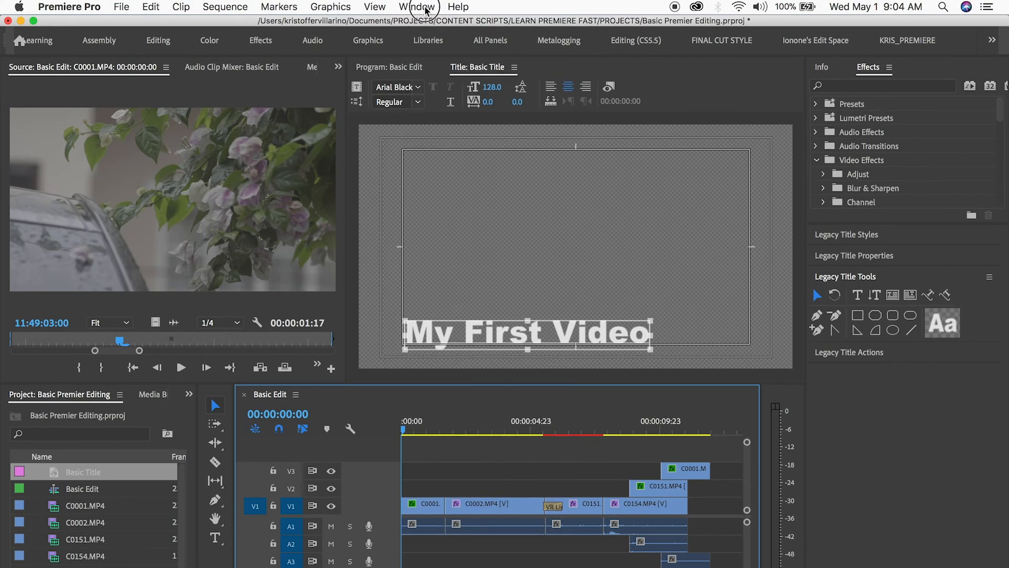
Return to the Editing workspace and show the Basic Premier Editing project items
click(425, 10)
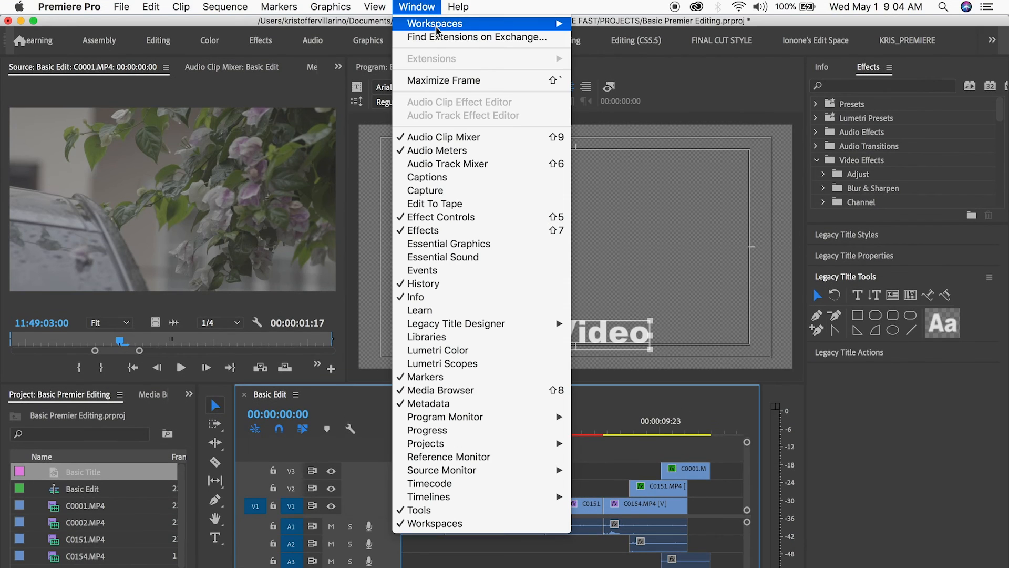
mouse_move(473, 23)
click(684, 82)
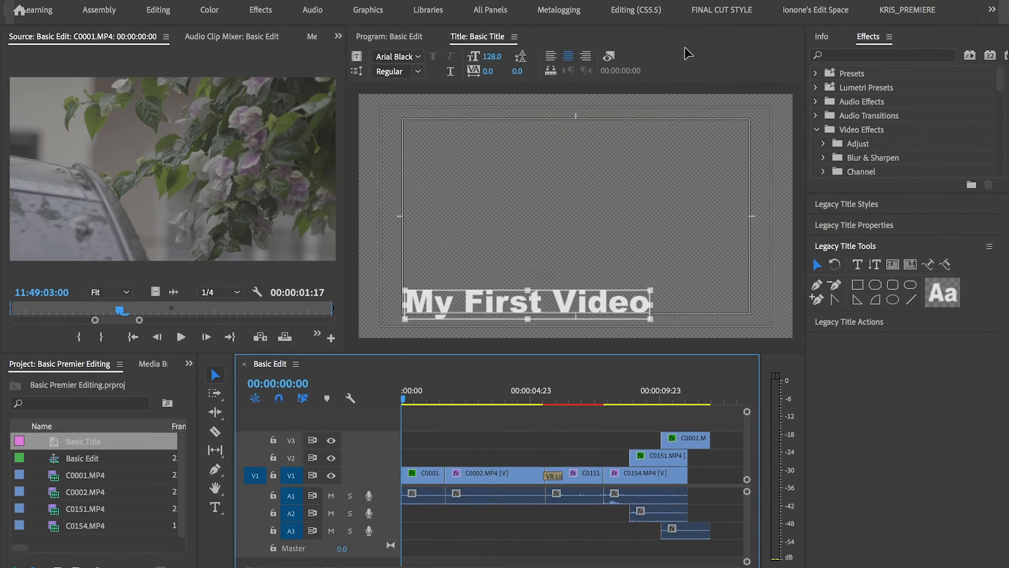
click(287, 363)
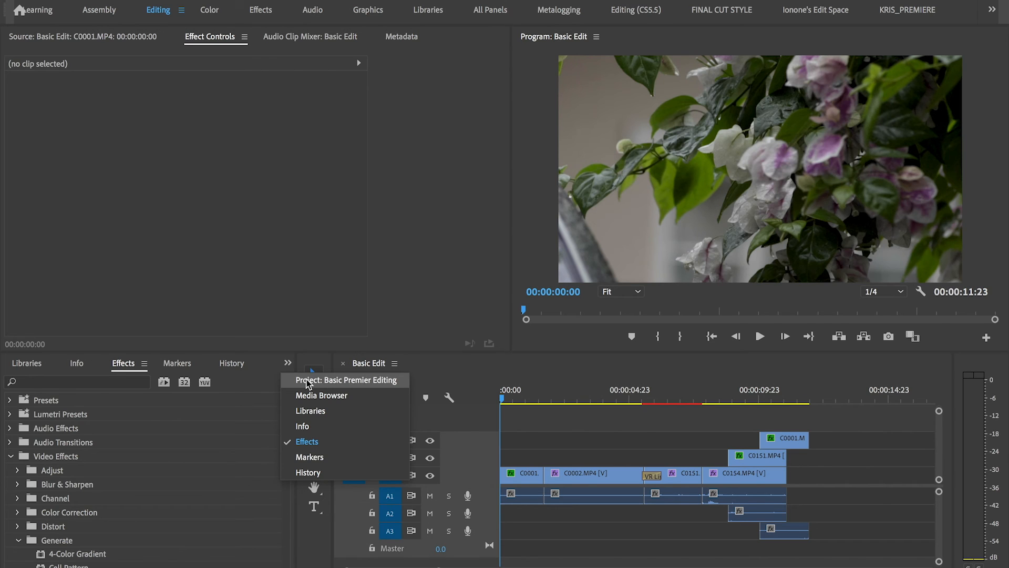
click(308, 381)
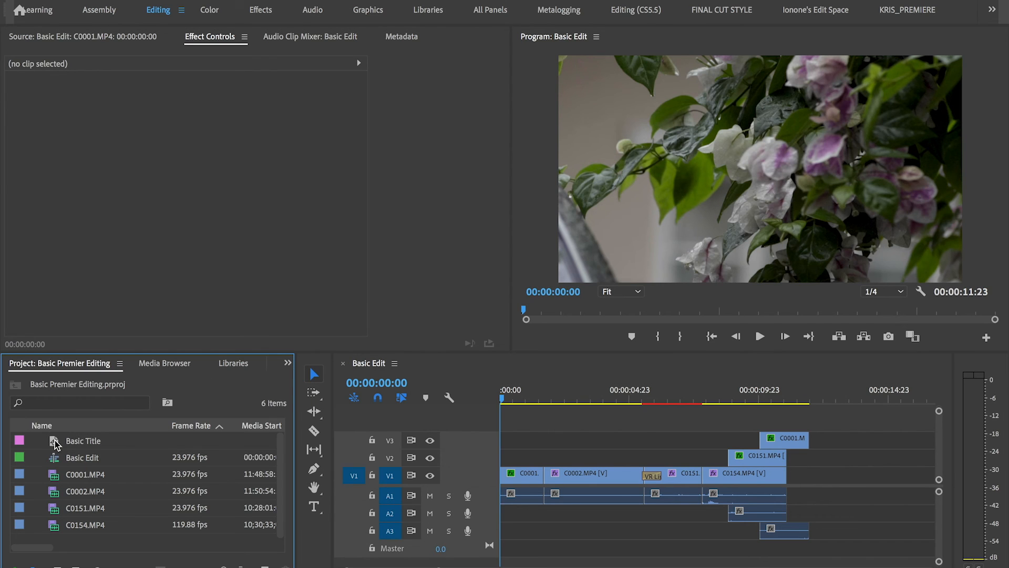
Place Basic Title on V2 at the sequence start and trim it to end with the first C0001.MP4 clip
drag(55, 443, 503, 457)
mouse_move(514, 404)
mouse_down()
mouse_move(527, 402)
mouse_move(509, 403)
mouse_up()
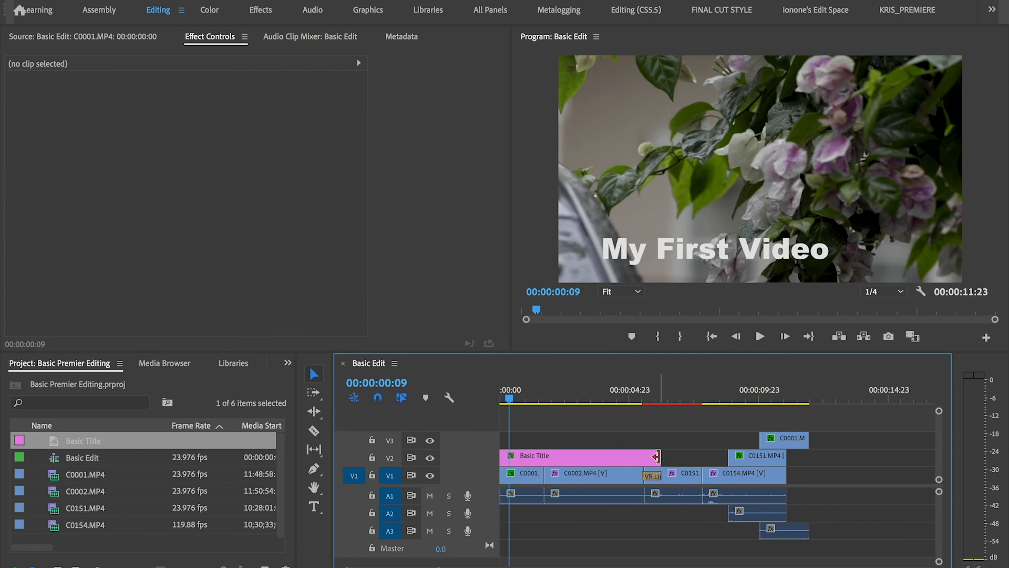
drag(660, 456, 543, 455)
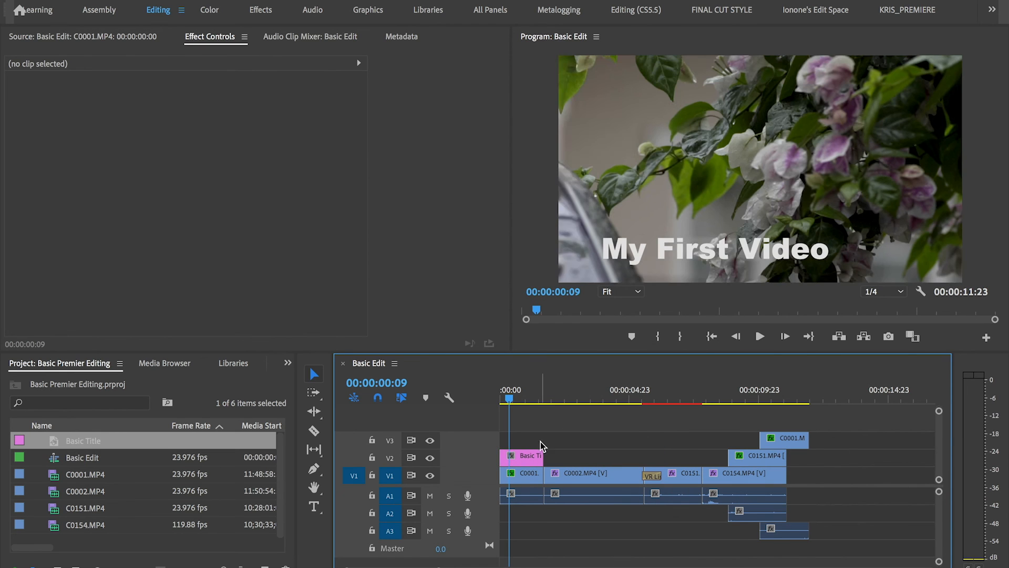
Play back the title, and move the Basic Title clip on V2 to start at 00:00:01:17, where C0002.MP4 begins
click(760, 337)
key(space)
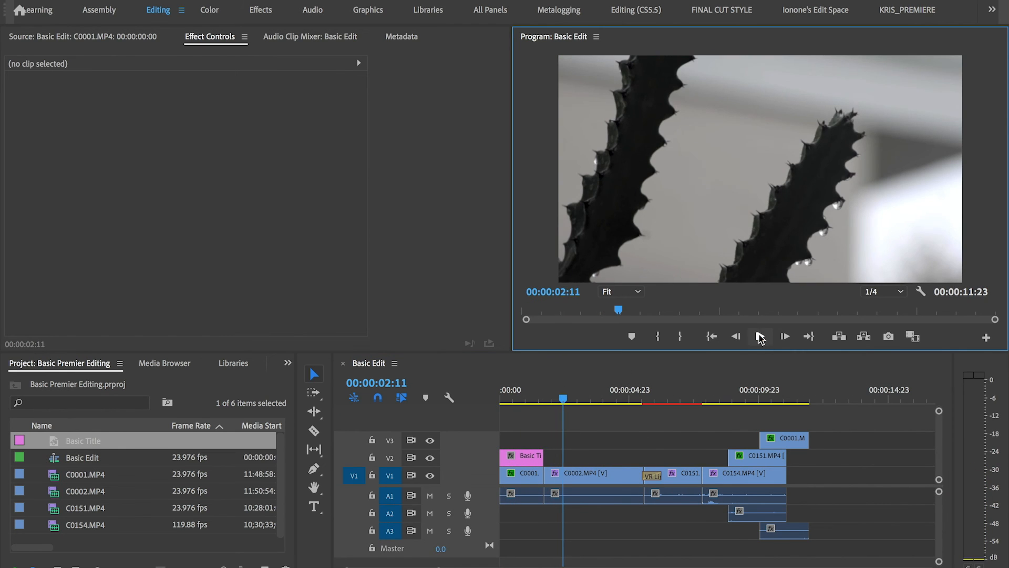
drag(543, 455, 584, 456)
drag(542, 396, 501, 398)
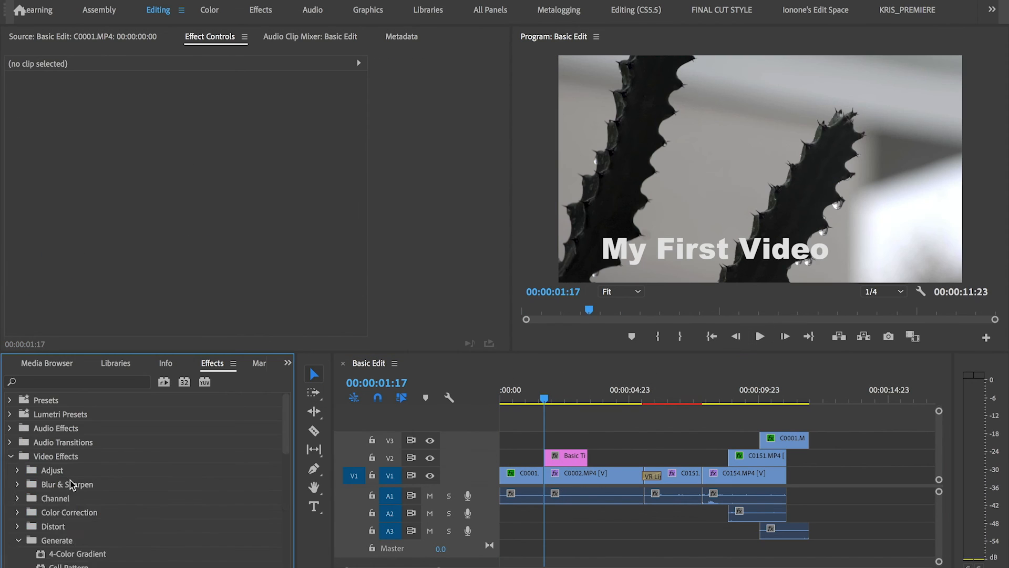
Apply the VR Mobius Zoom transition to the start of Basic Title, extend the title to the end of C0002.MP4, and play it back
scroll(281, 499, down, 5)
drag(79, 518, 562, 473)
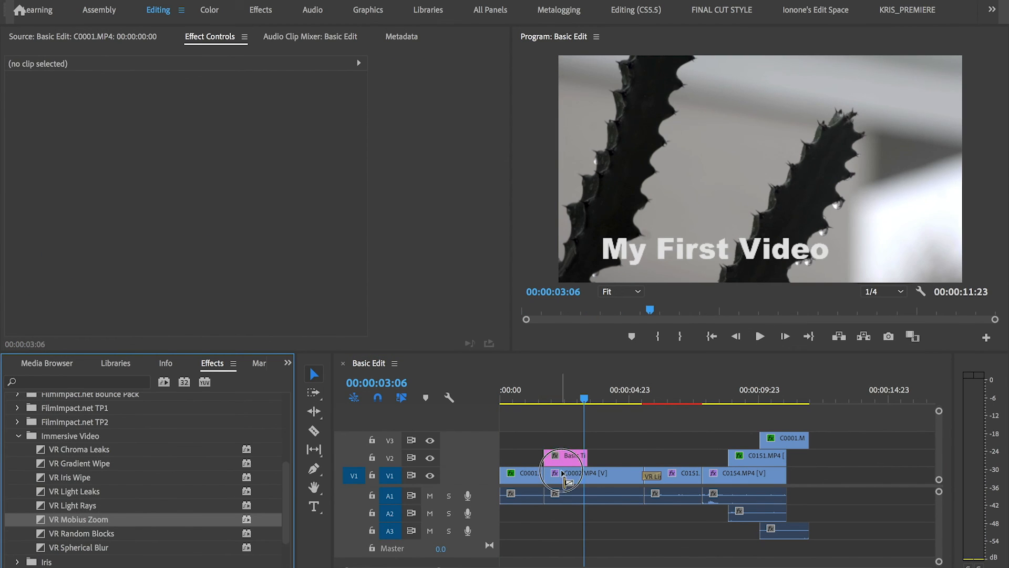
click(760, 337)
click(655, 478)
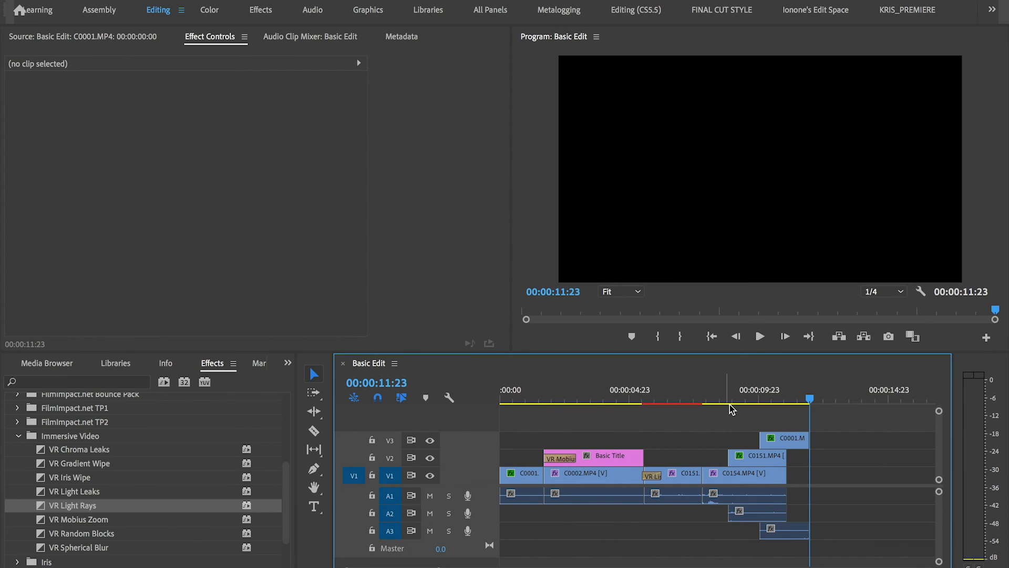
drag(574, 402, 543, 397)
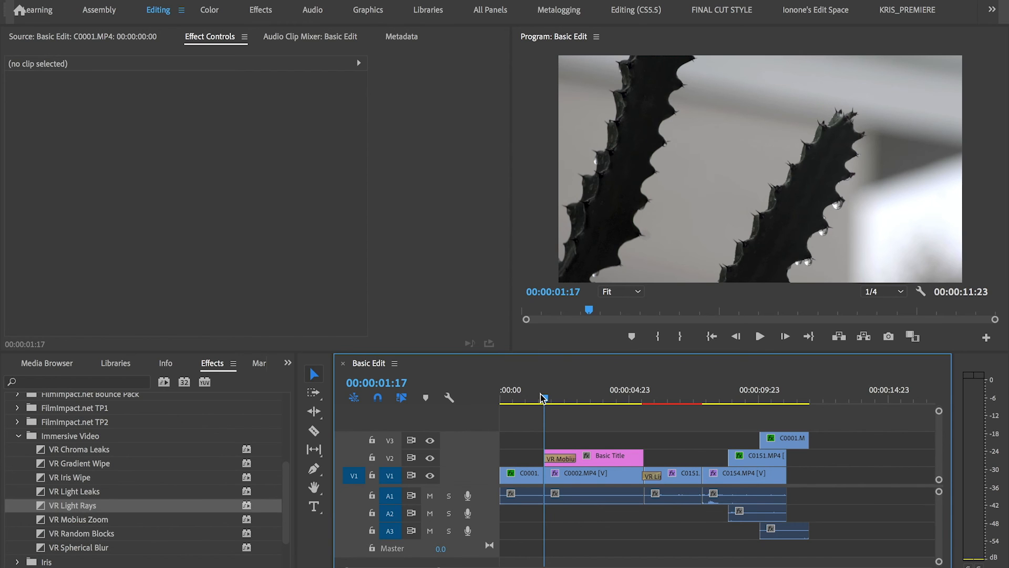
Mark the sequence's In point at 00:00:00:00 and its Out point at 00:00:11:23, where the last clip ends
drag(587, 399, 504, 401)
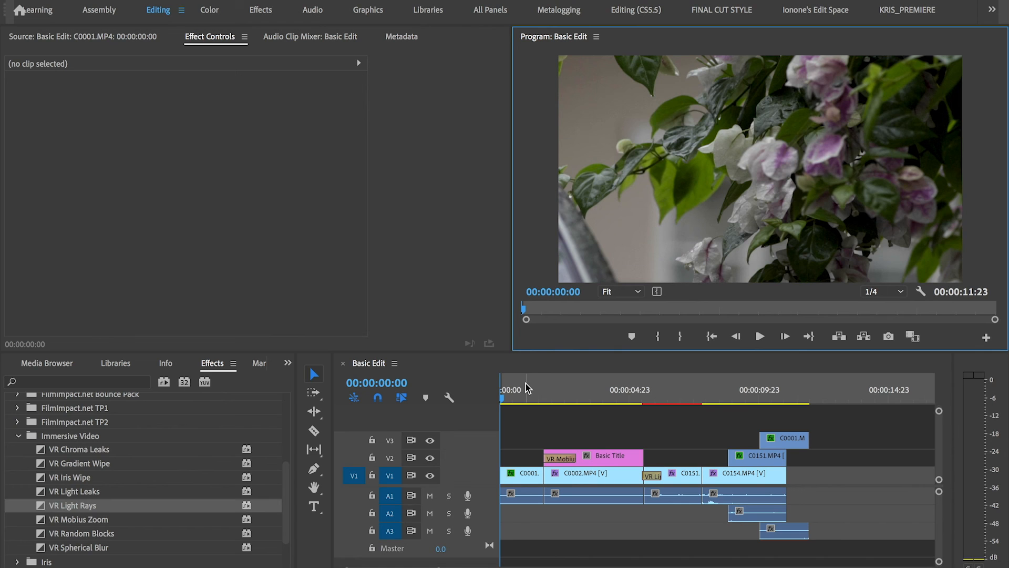
drag(521, 389, 810, 401)
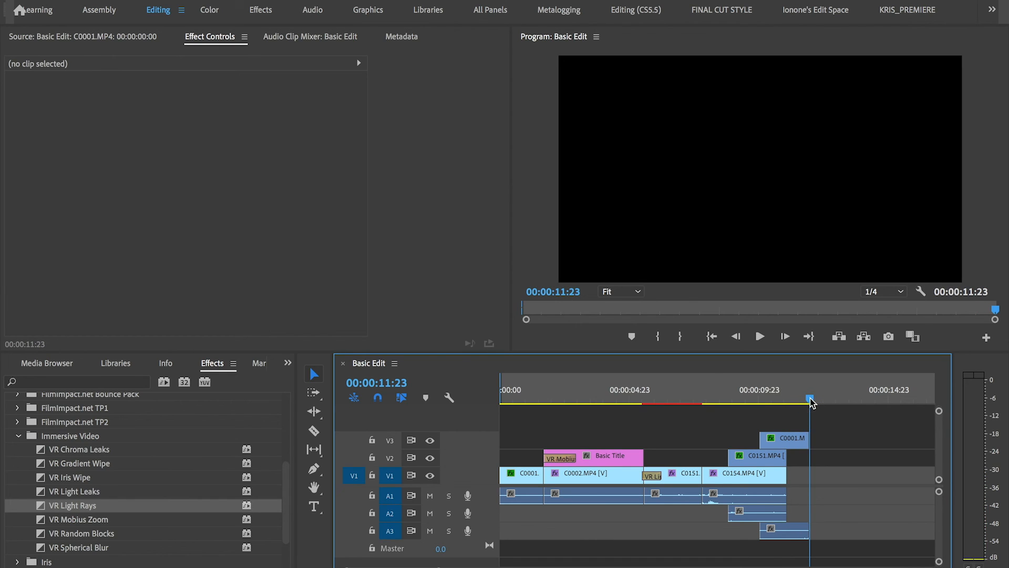
click(680, 337)
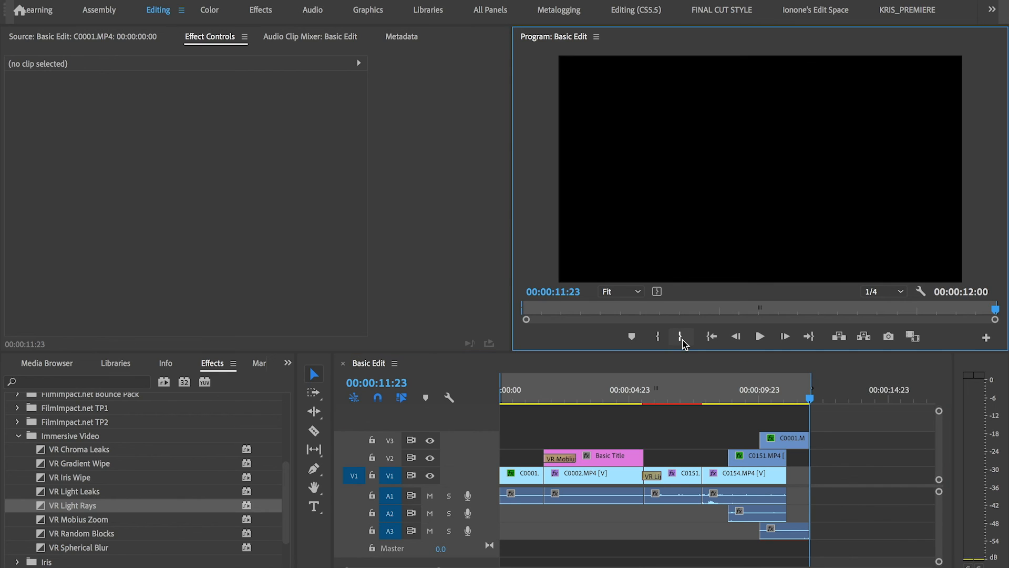
click(517, 411)
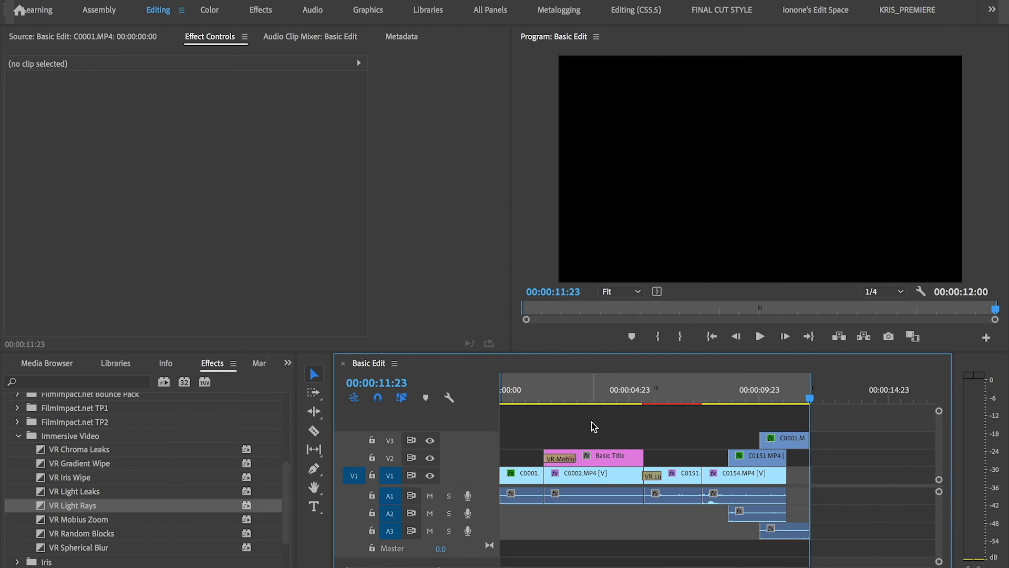
Open the media export settings for the Basic Edit sequence and choose H.264 as the format
click(122, 7)
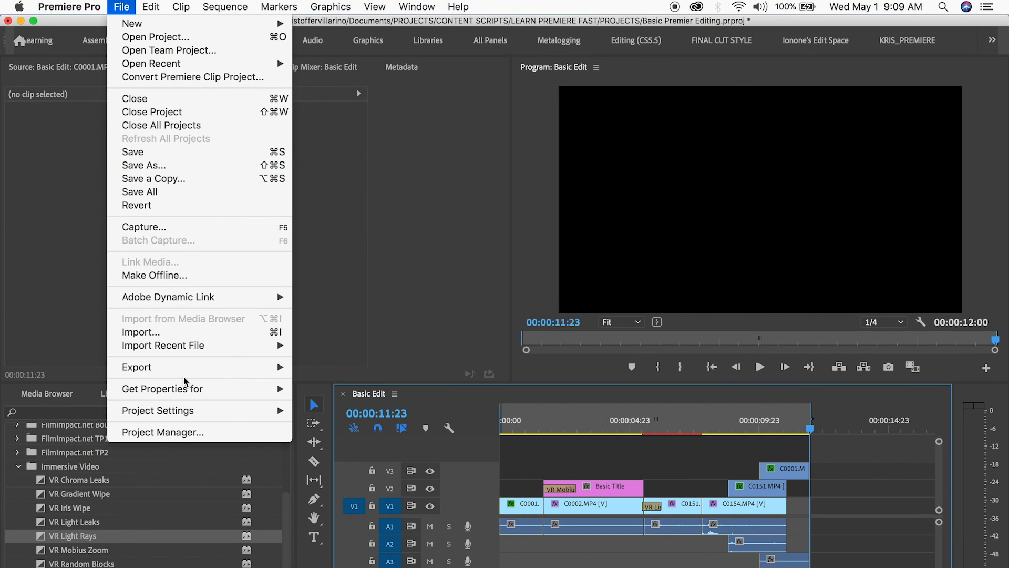
mouse_move(189, 372)
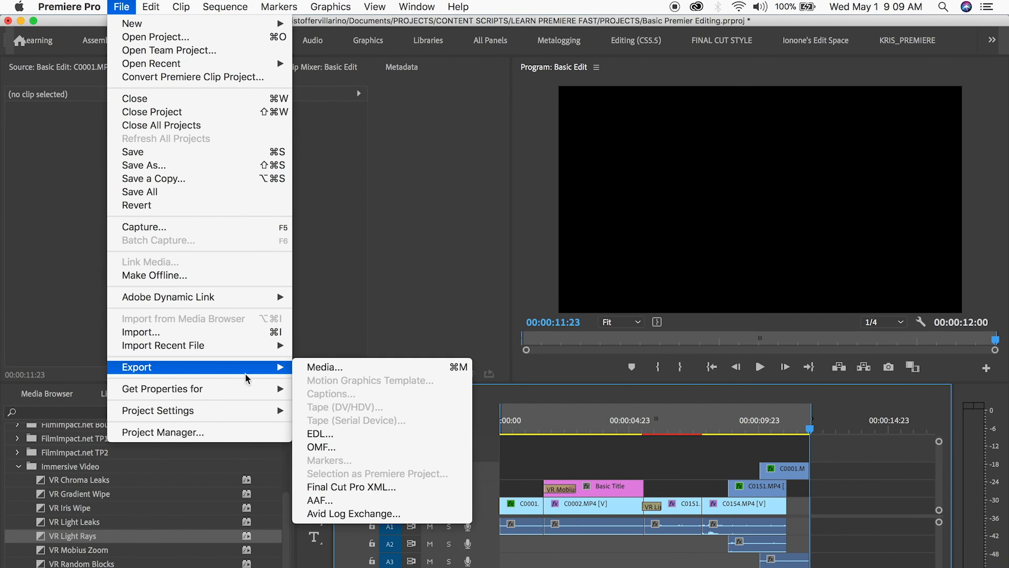
click(316, 368)
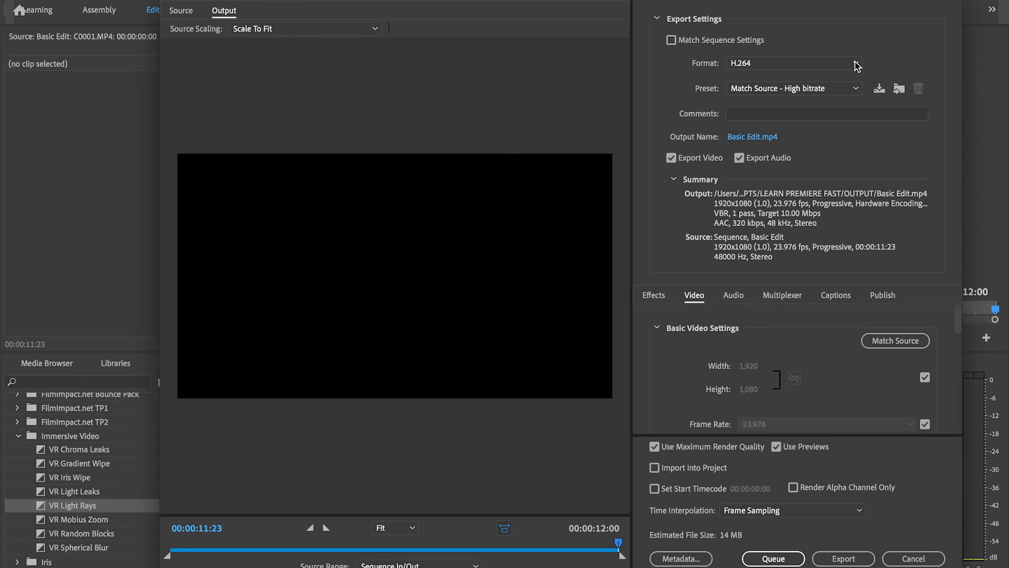
click(855, 64)
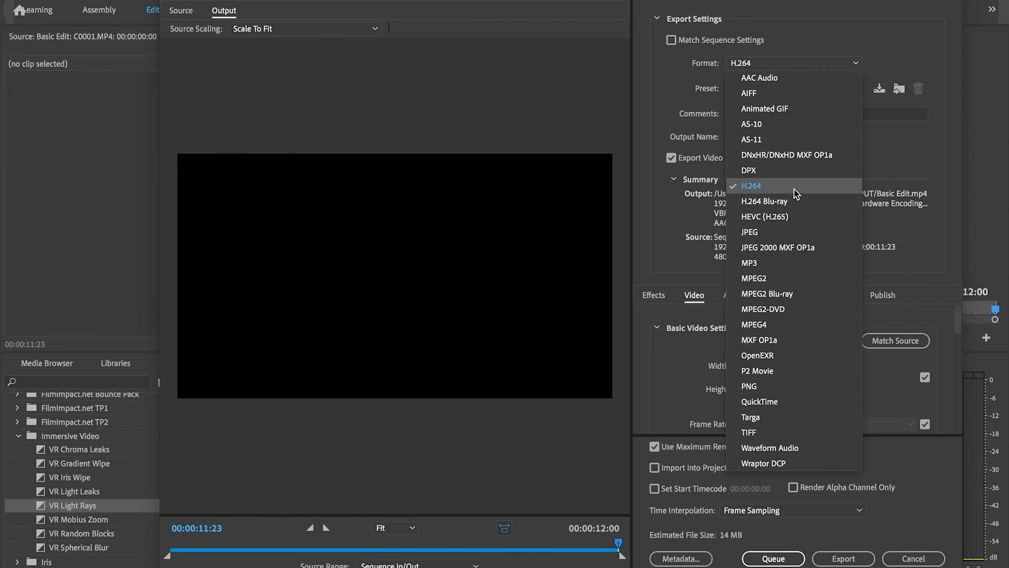
click(778, 186)
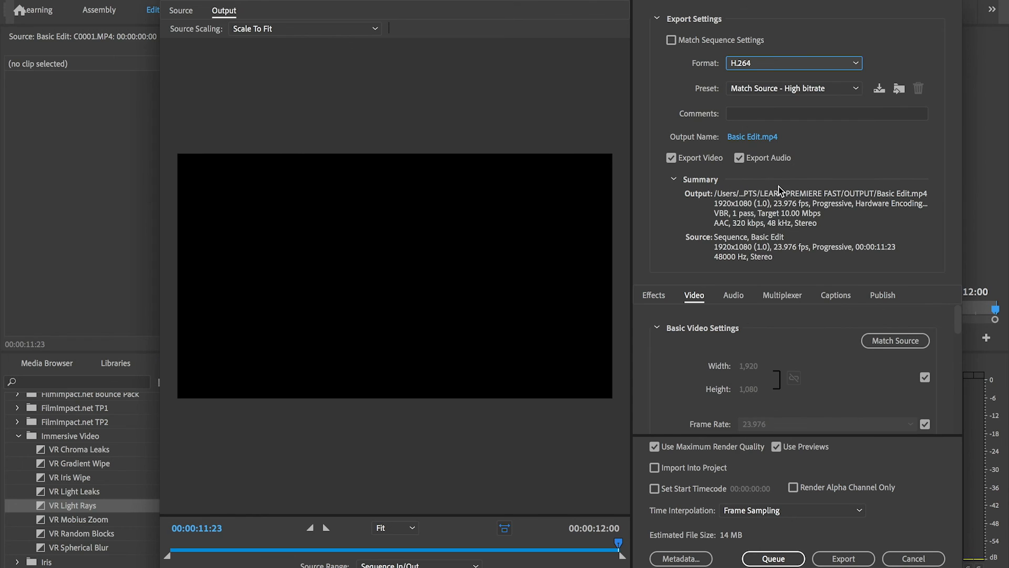
Look through the H.264 export presets for Facebook, Twitter, Vimeo and YouTube, keeping Match Source - High bitrate
click(812, 91)
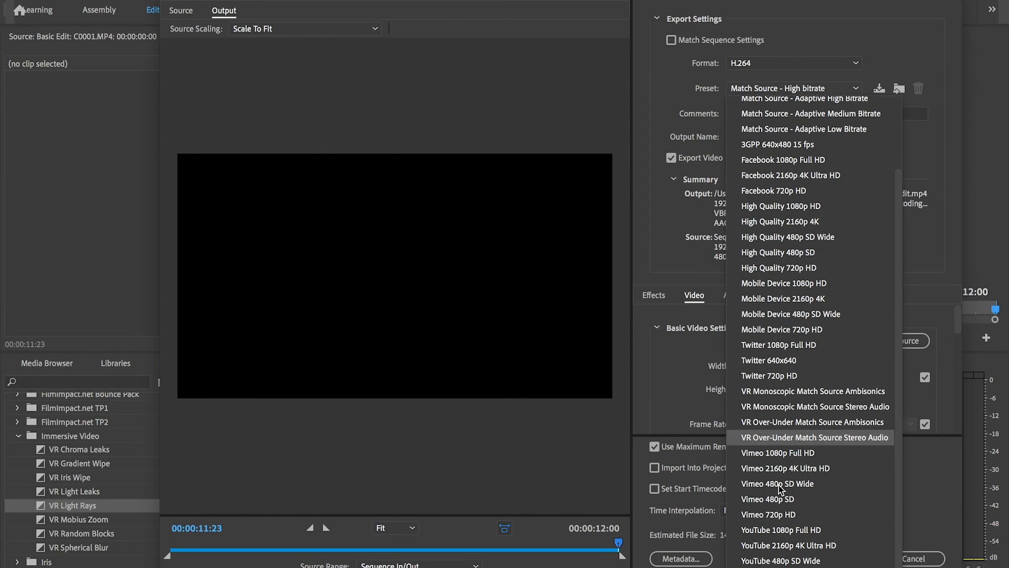
scroll(779, 499, down, 2)
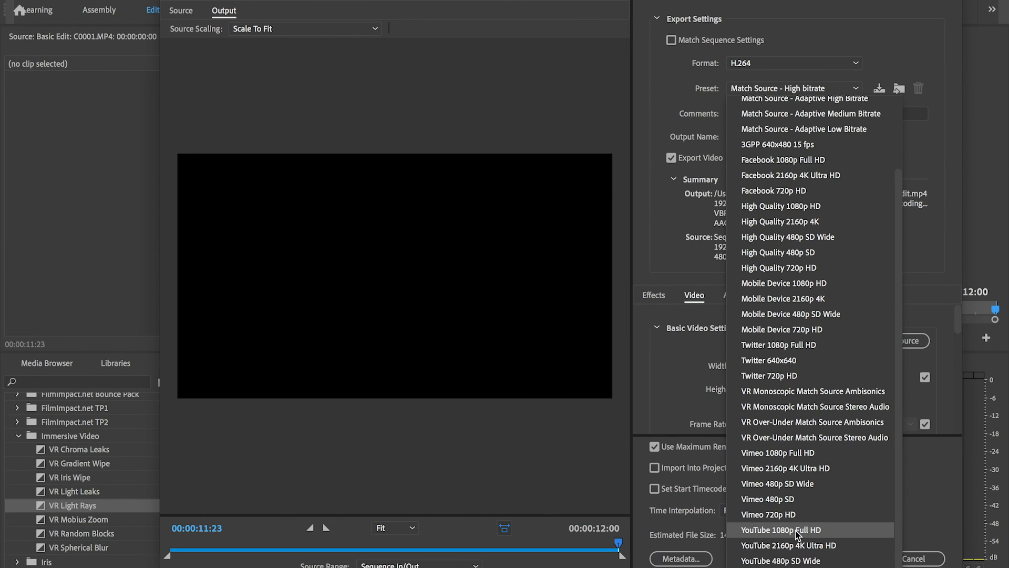
scroll(794, 431, up, 3)
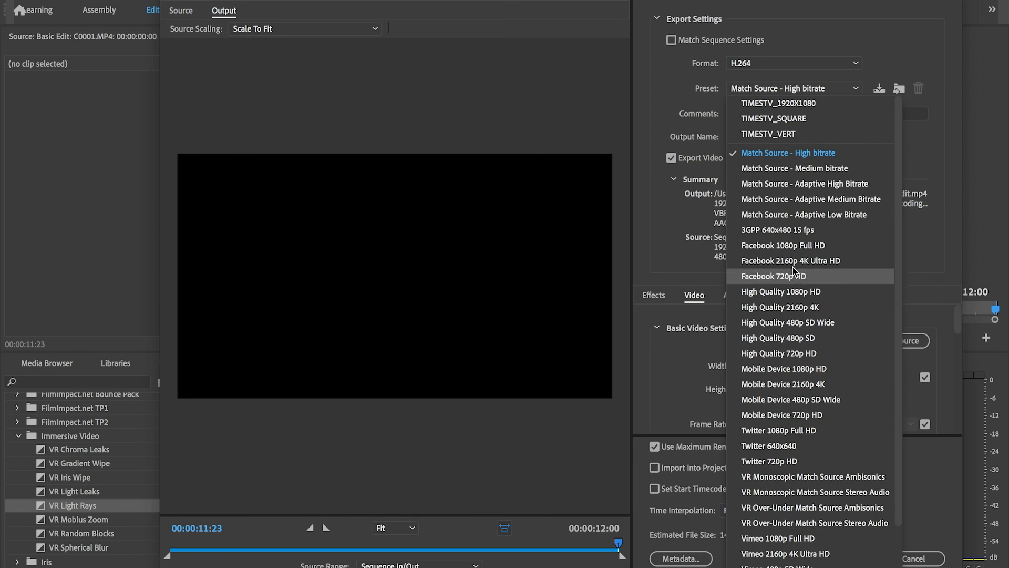
scroll(792, 267, down, 3)
click(902, 51)
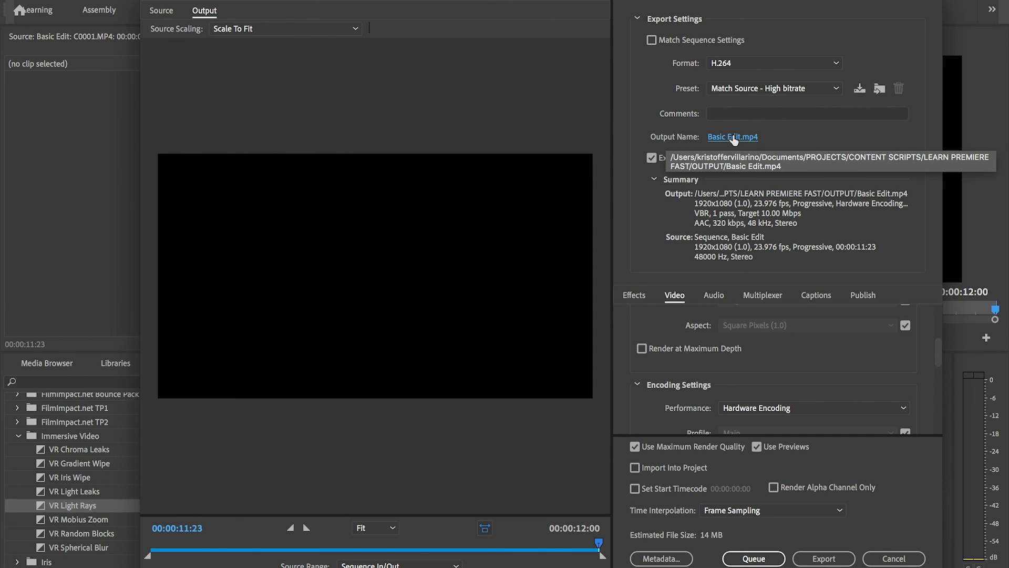
Check the output name and location, Basic Edit.mp4 in the OUTPUT folder, and export the sequence
click(734, 137)
click(669, 348)
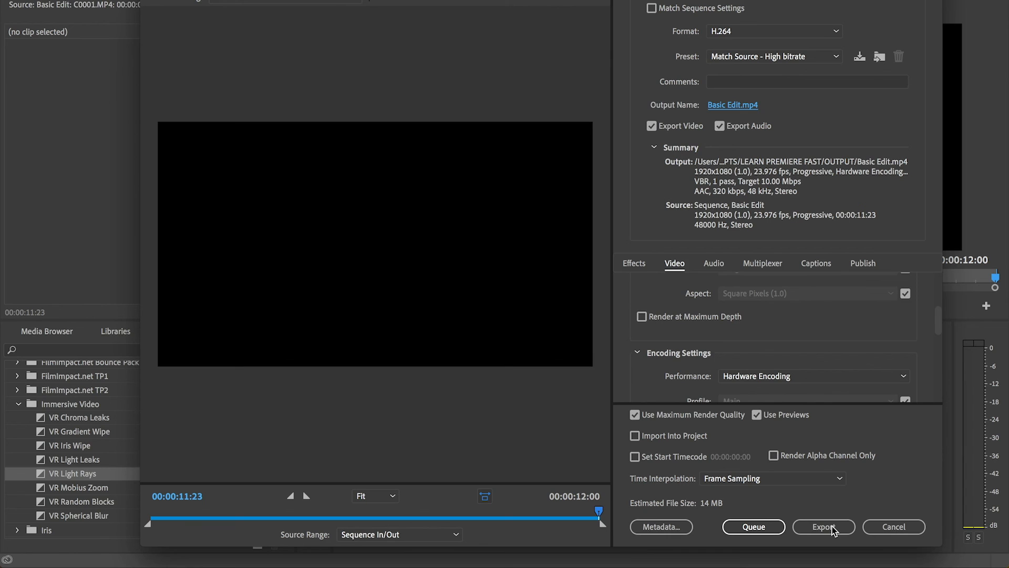
click(823, 526)
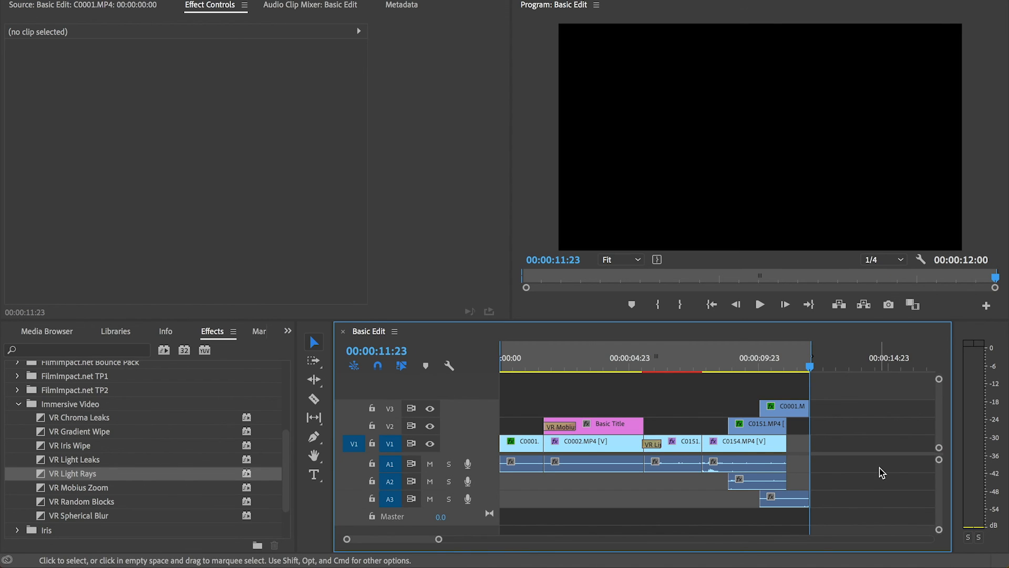
Switch to Finder, expand the OUTPUT folder in LEARN PREMIERE FAST, and open Basic Edit.mp4 to view the exported video
click(26, 545)
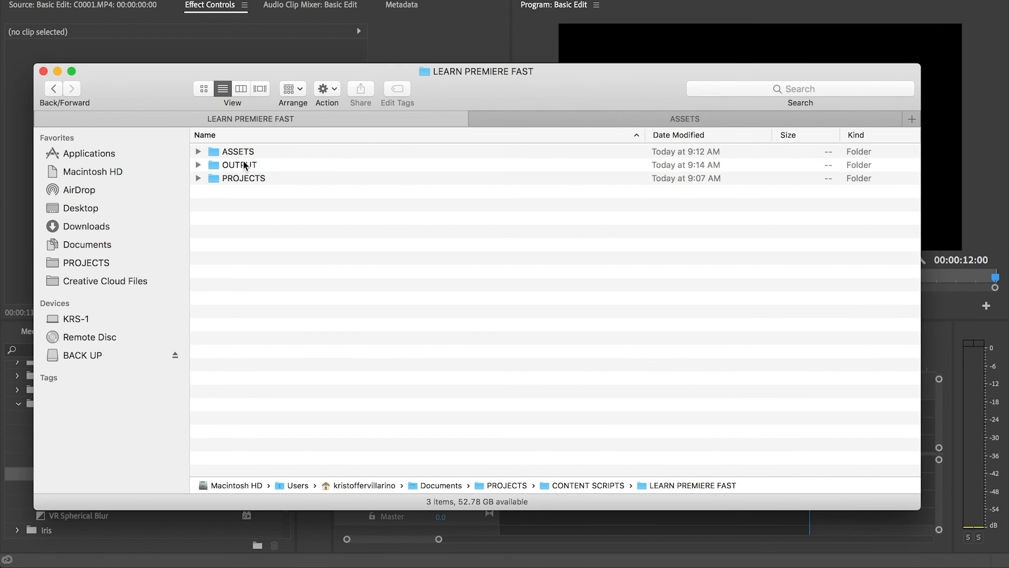
click(199, 165)
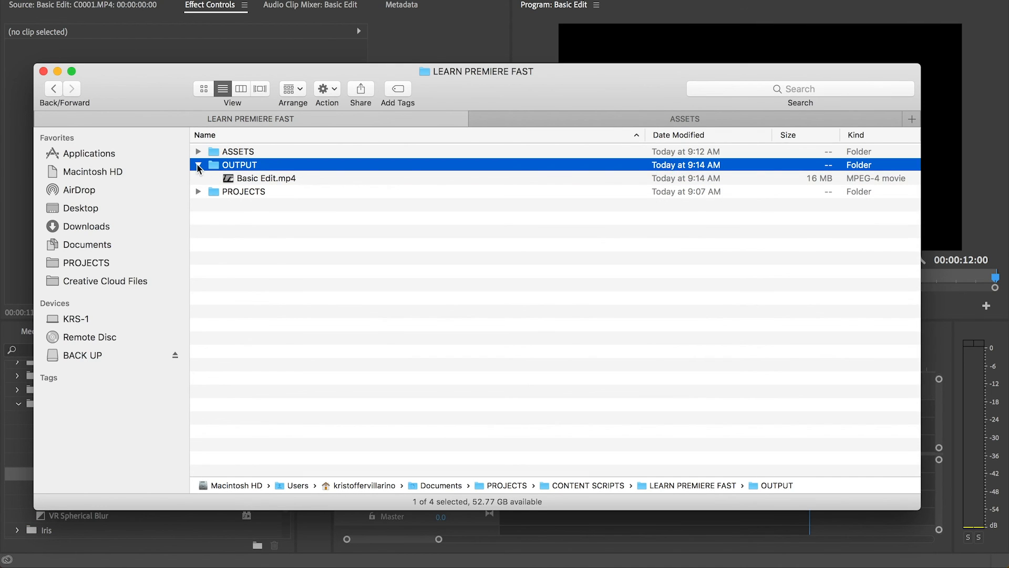
click(260, 180)
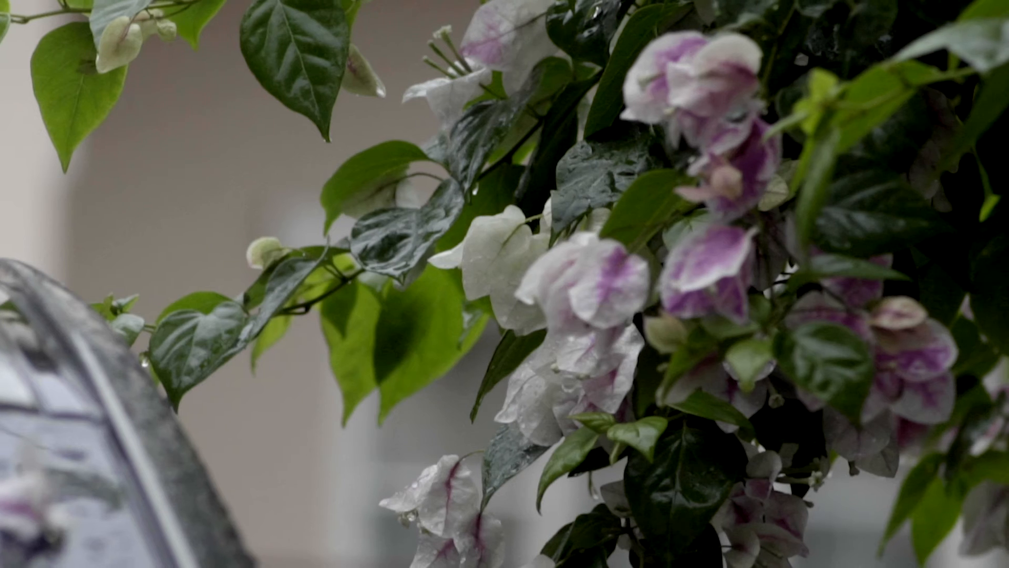